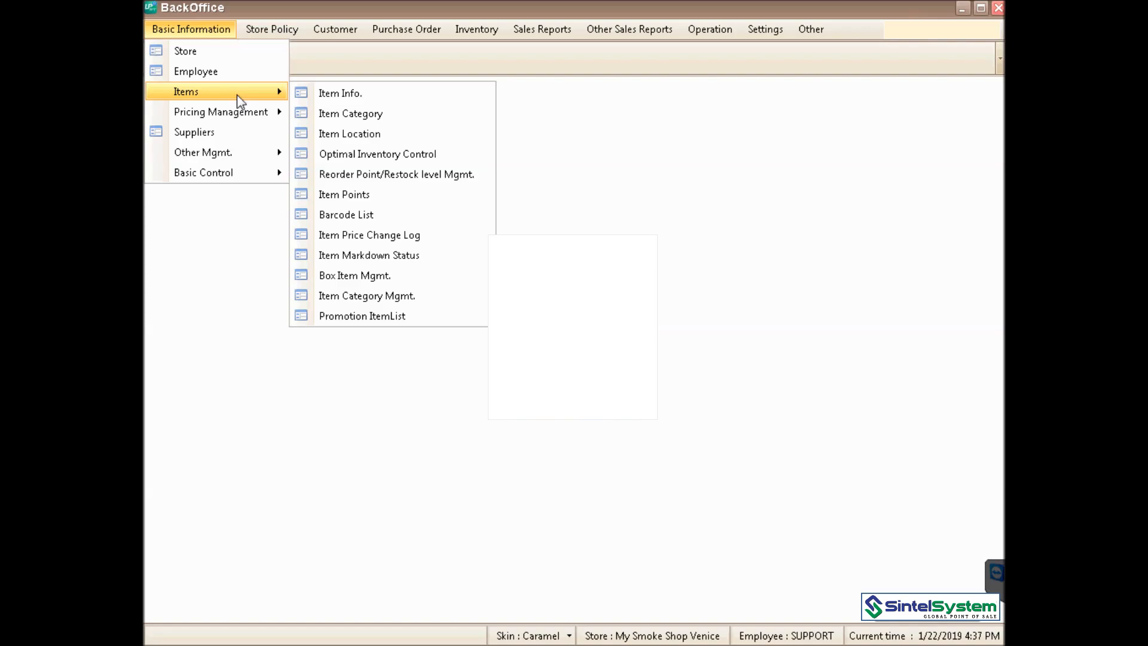
# - Open Item Info and list the items in the Cigarettes category
pyautogui.click(342, 97)
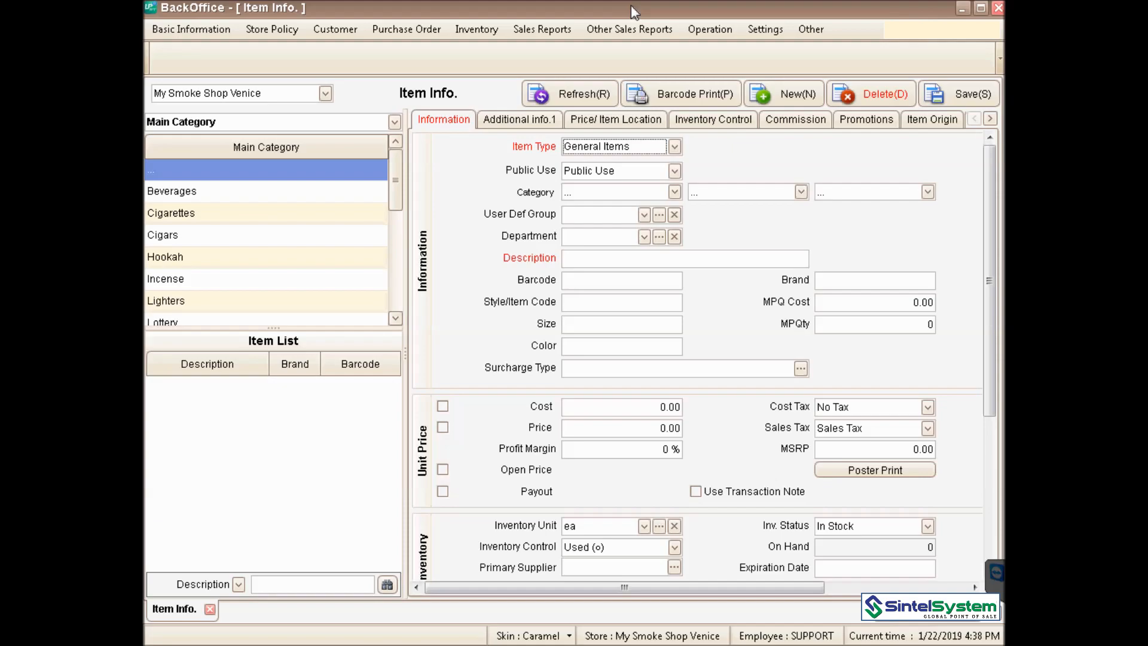
pyautogui.click(350, 223)
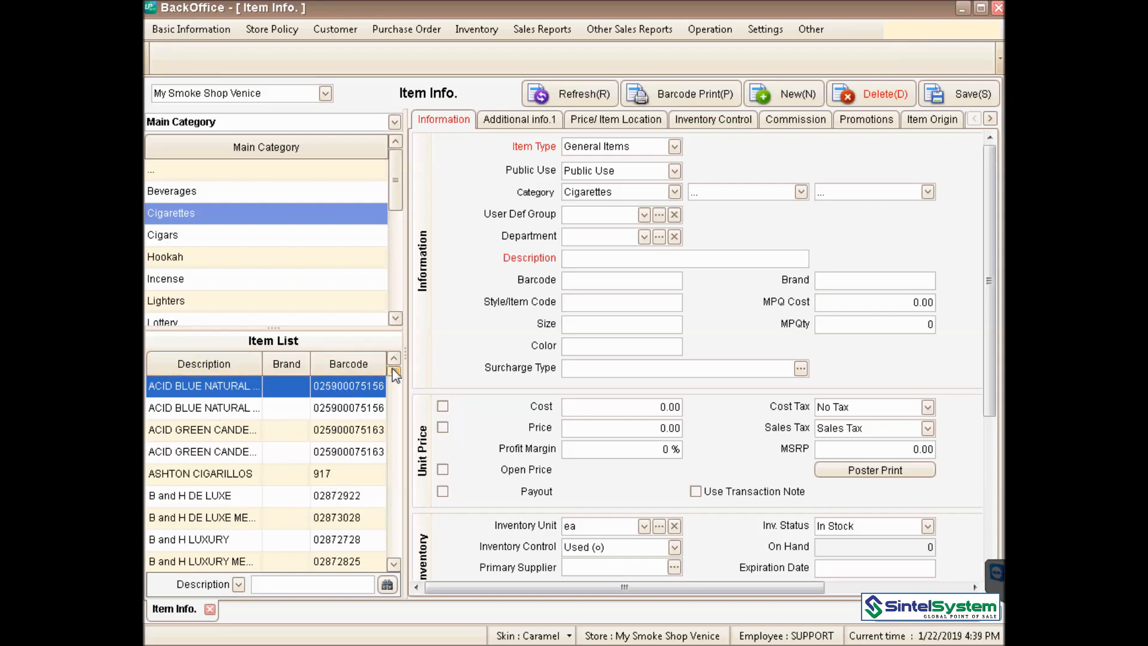
pyautogui.moveTo(395, 371); pyautogui.dragTo(395, 390)
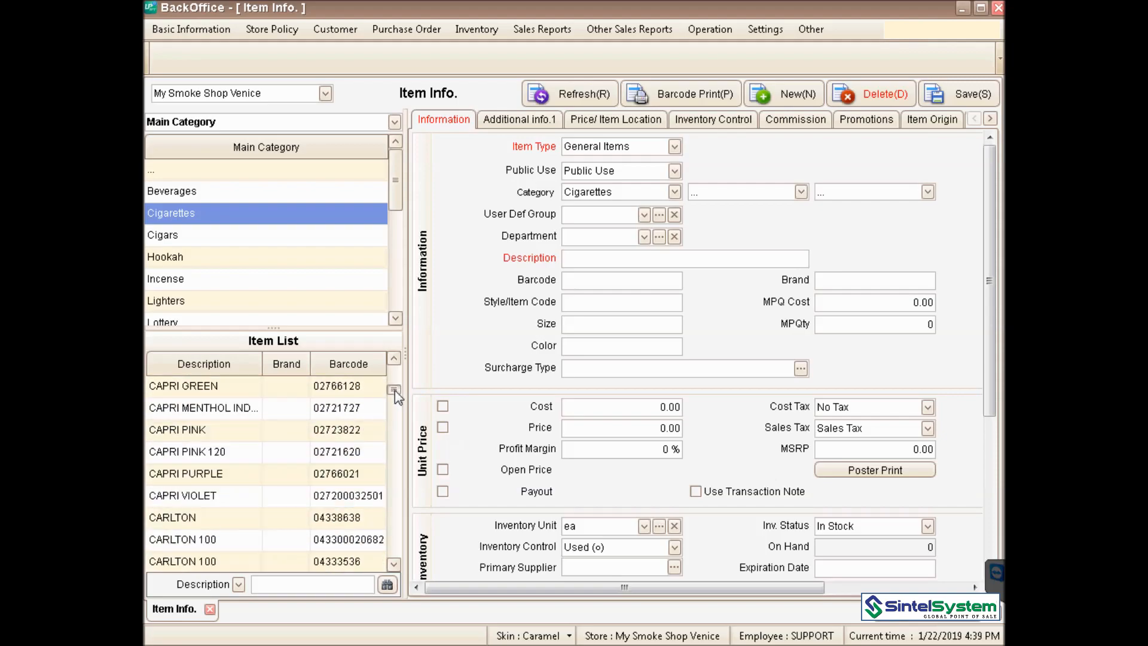
pyautogui.moveTo(394, 390); pyautogui.dragTo(397, 364)
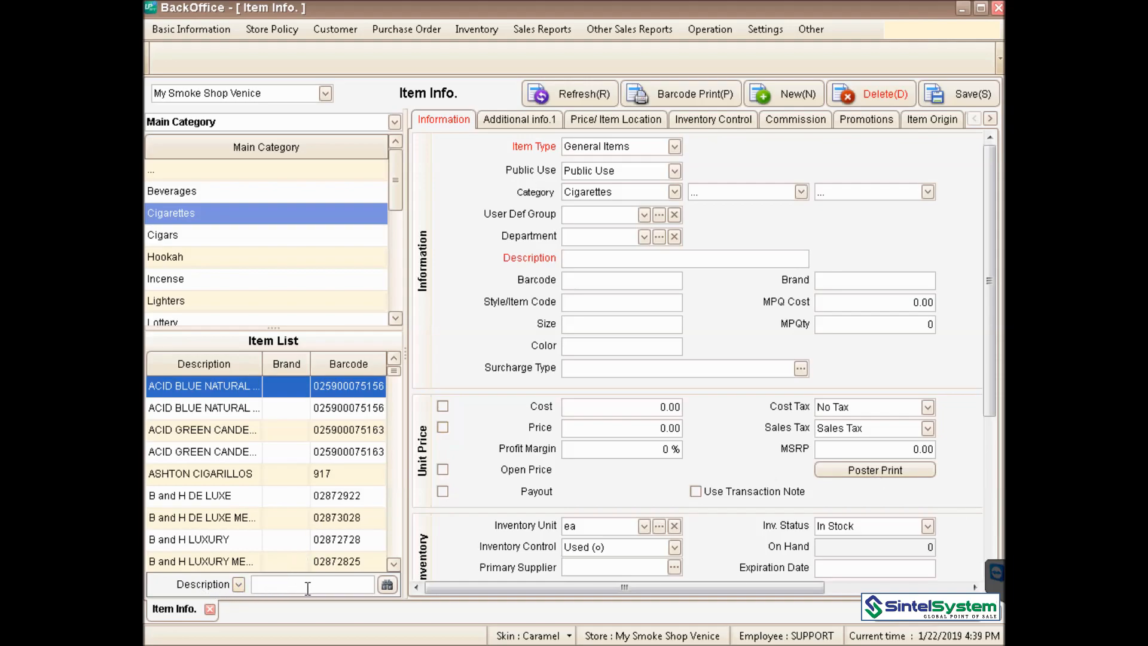
# - Try searching the item list by Barcode, then switch the search back to Description
pyautogui.click(239, 584)
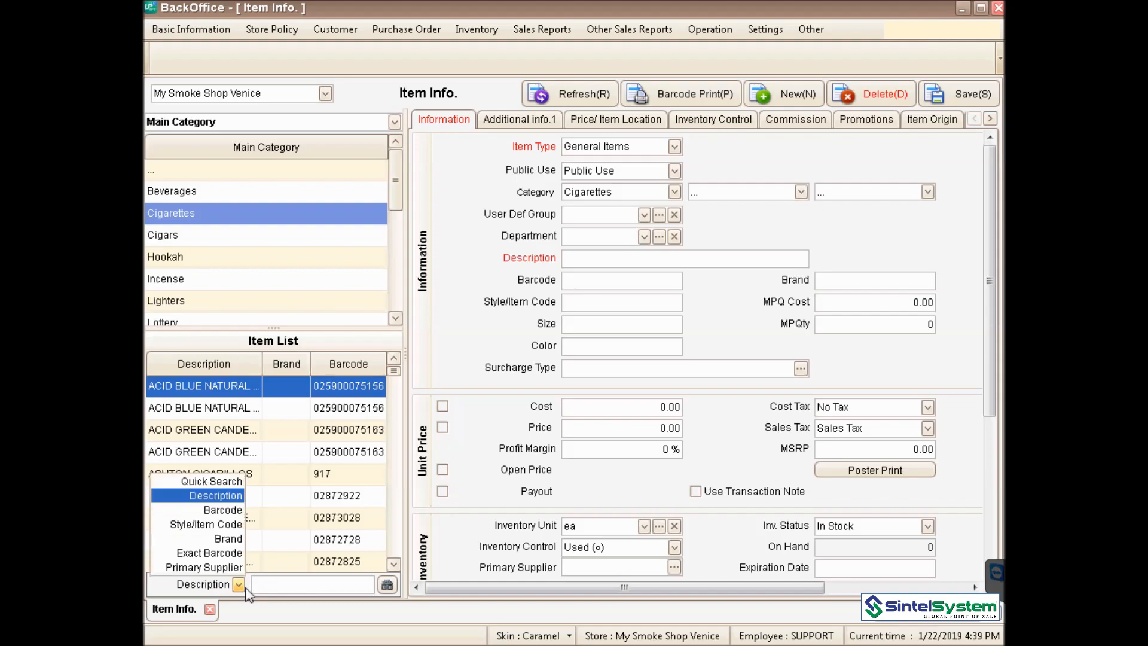
pyautogui.click(229, 511)
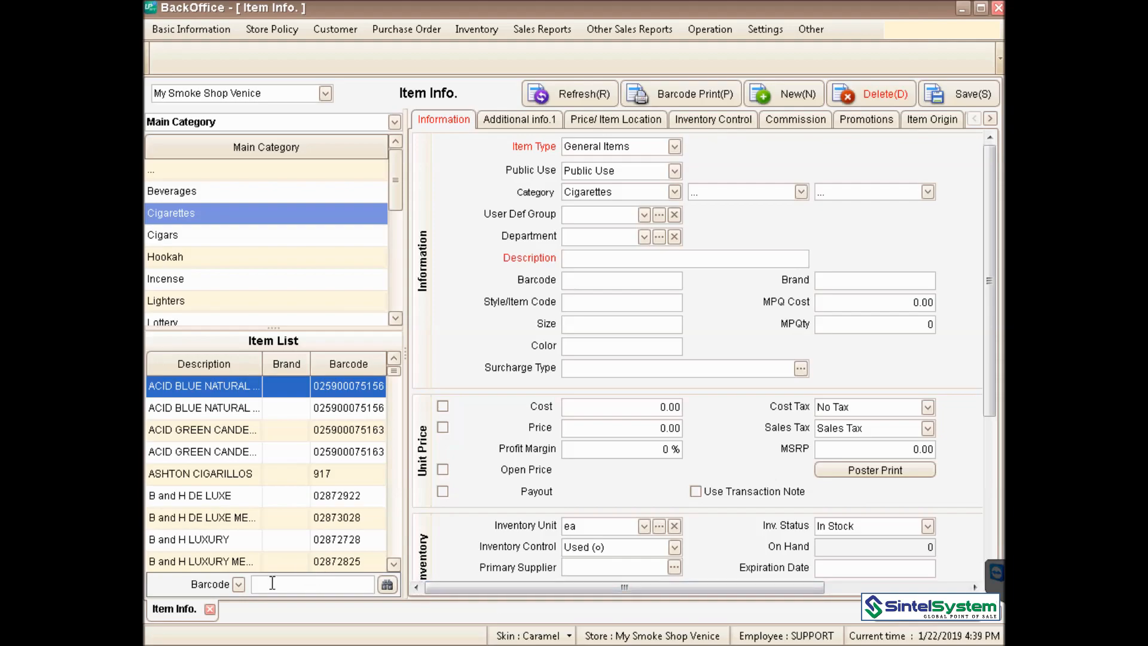
pyautogui.click(239, 584)
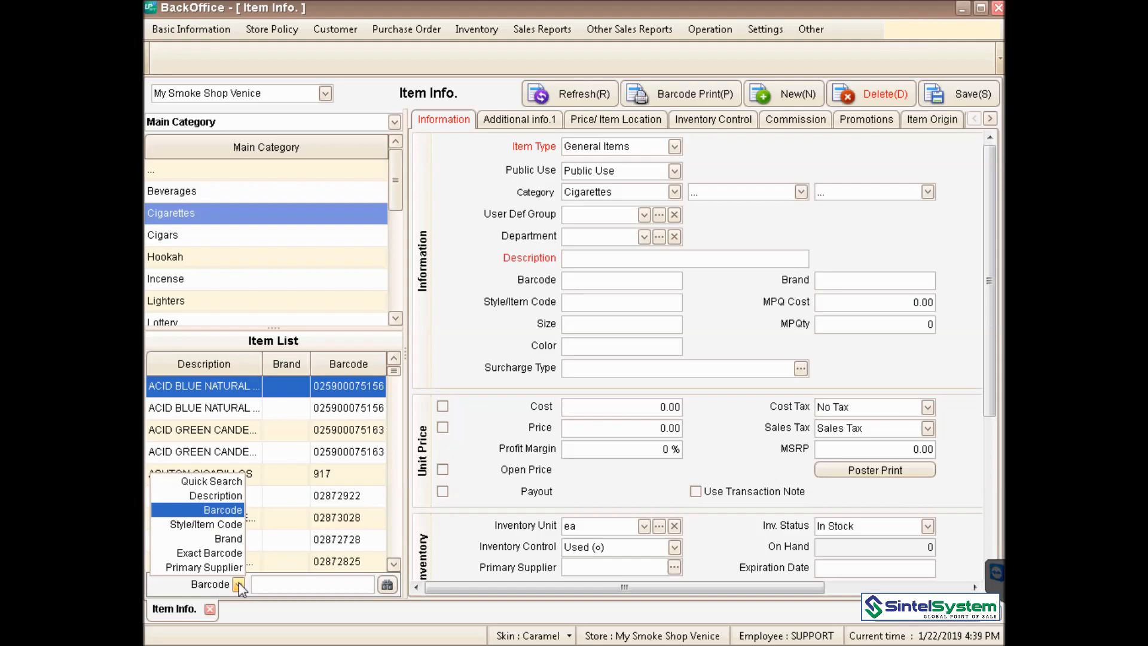
pyautogui.click(221, 496)
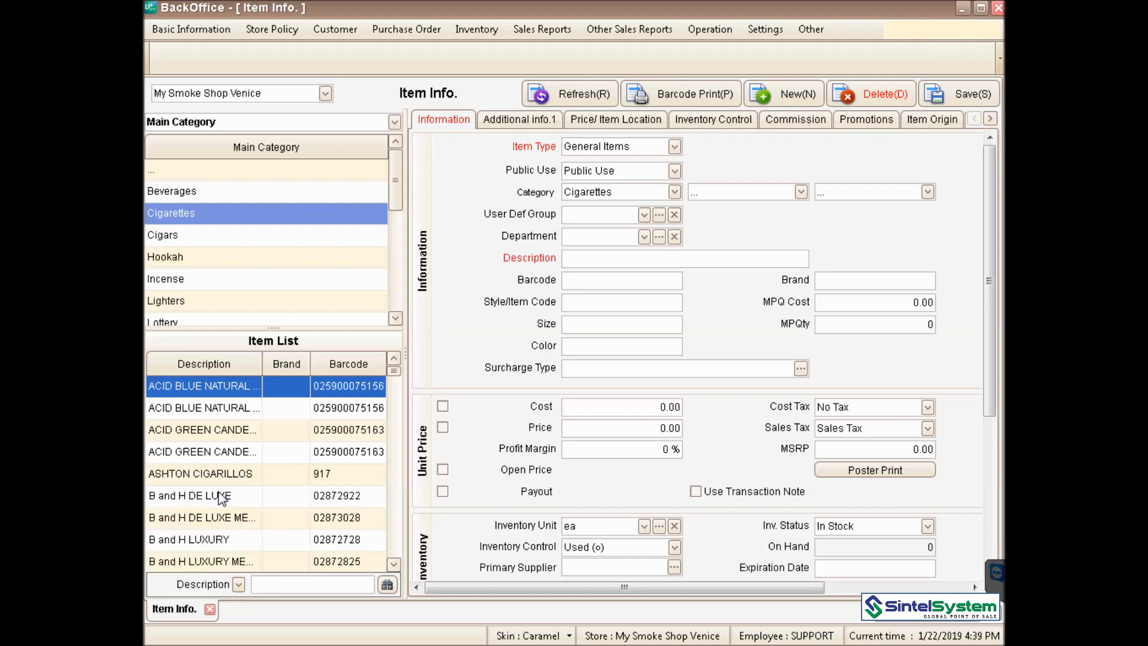
pyautogui.click(792, 94)
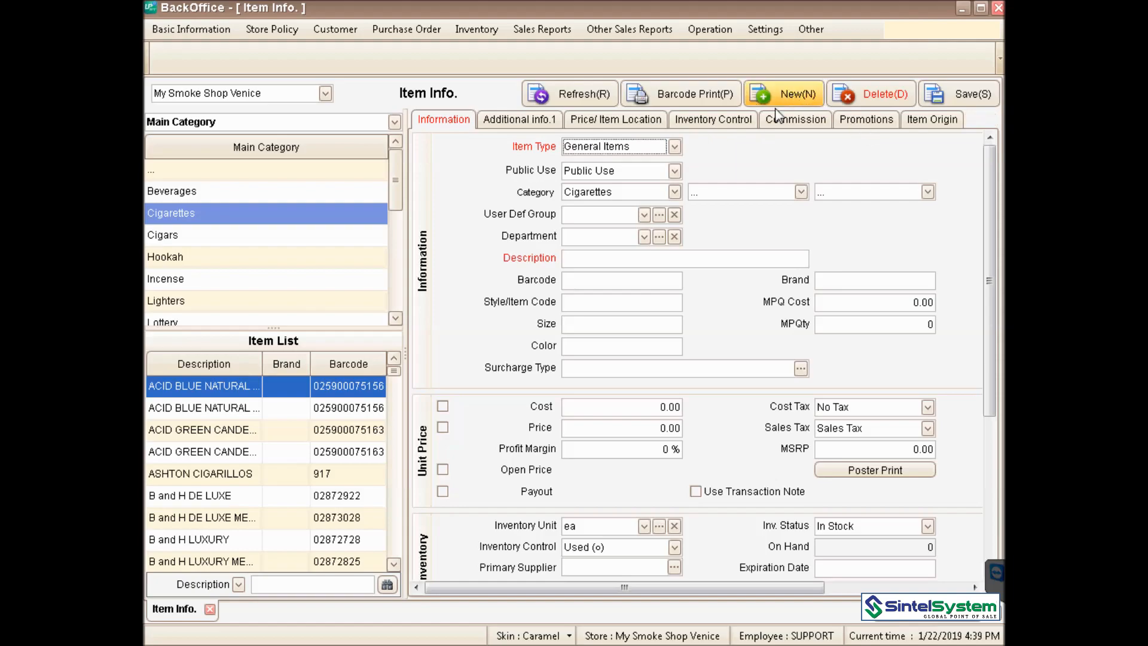
pyautogui.click(674, 193)
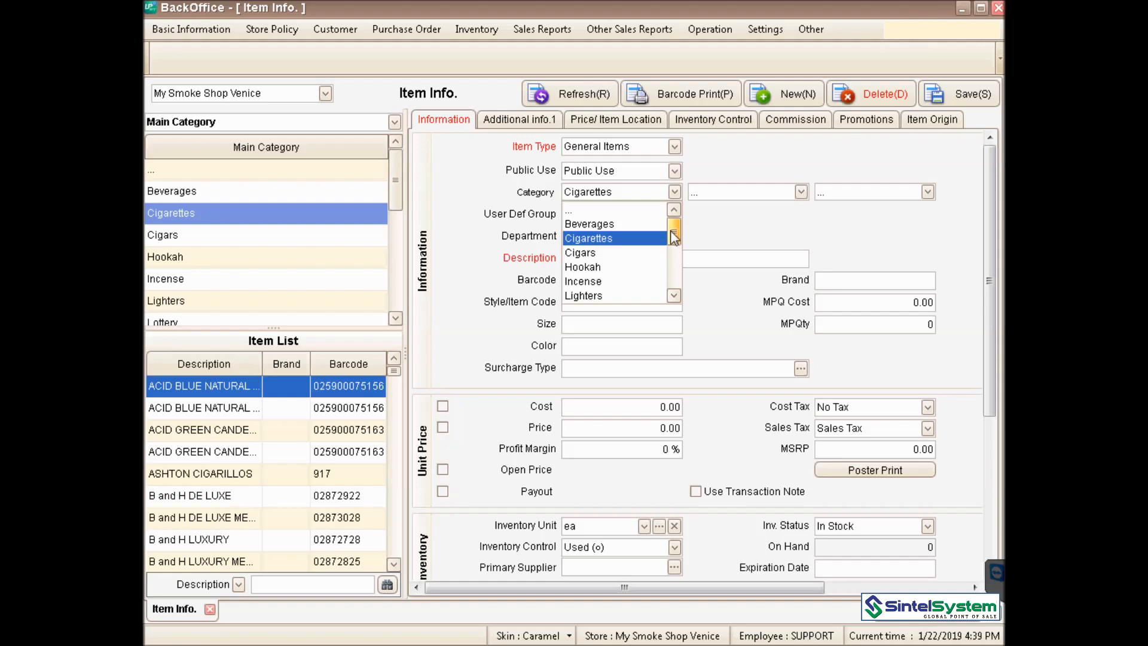
pyautogui.click(653, 239)
pyautogui.click(645, 257)
pyautogui.write('Cigare')
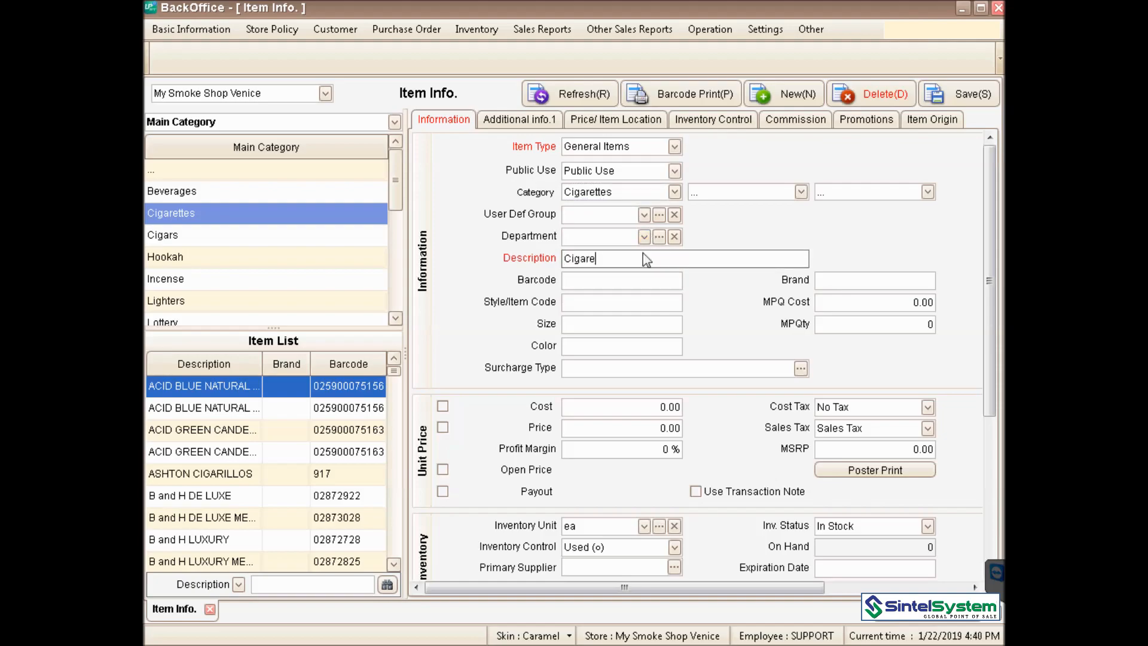
pyautogui.write('tte Light')
pyautogui.click(640, 280)
pyautogui.write('0')
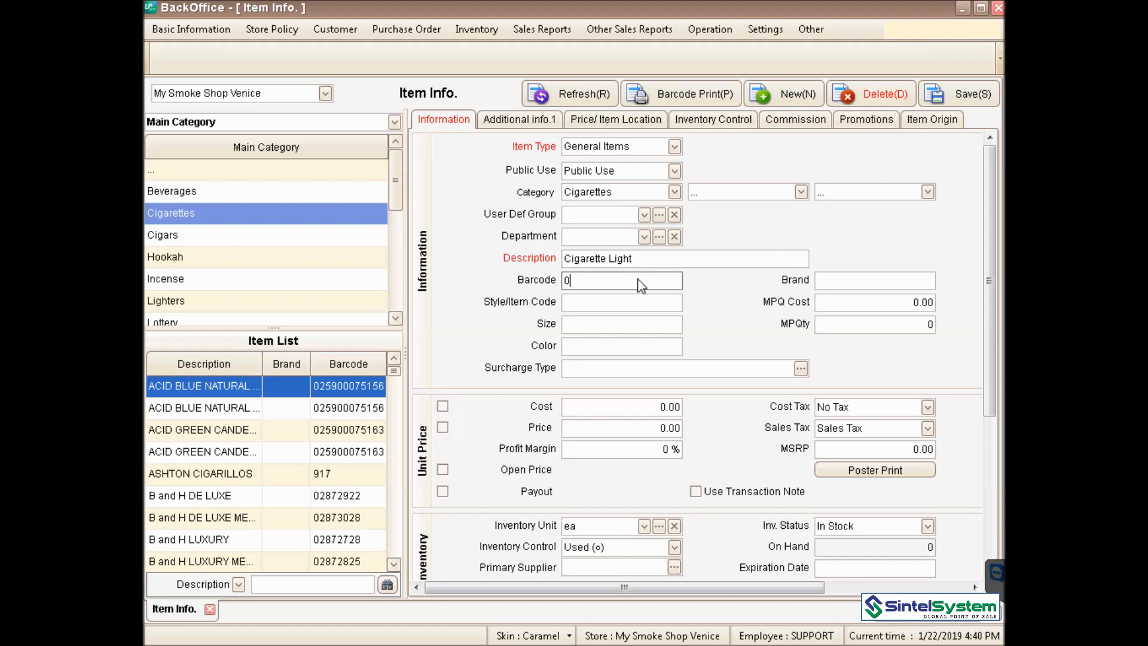
pyautogui.write('22000900881')
# - Set item code M120, size Pack and brand 'Best Cigarettes'
pyautogui.click(622, 299)
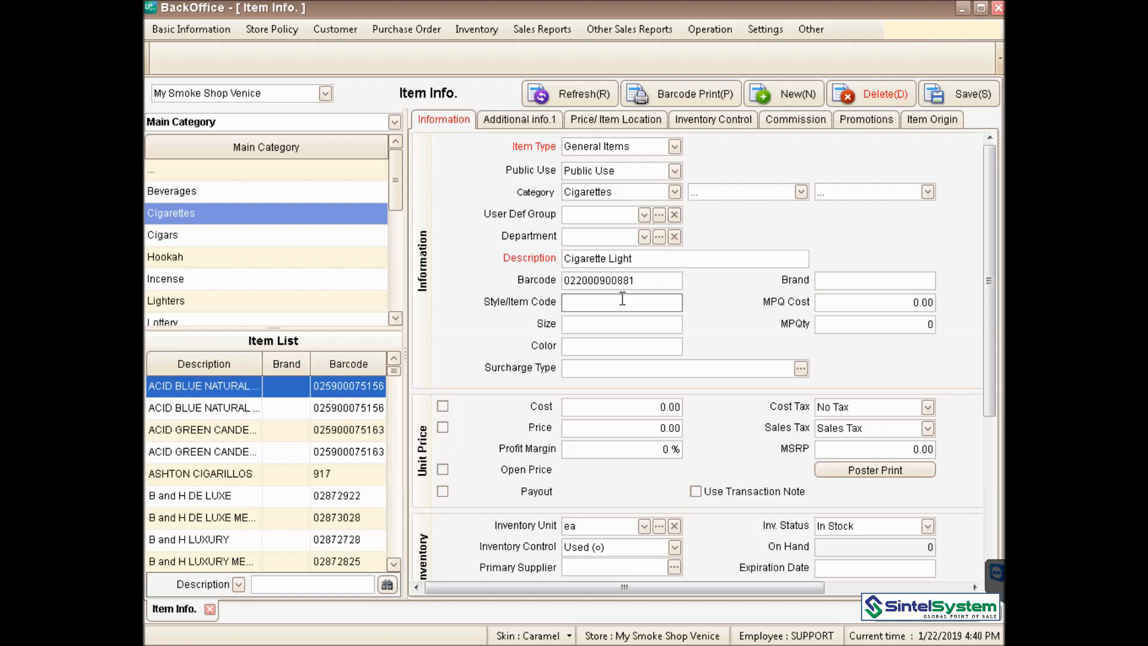
pyautogui.write('M120')
pyautogui.click(644, 323)
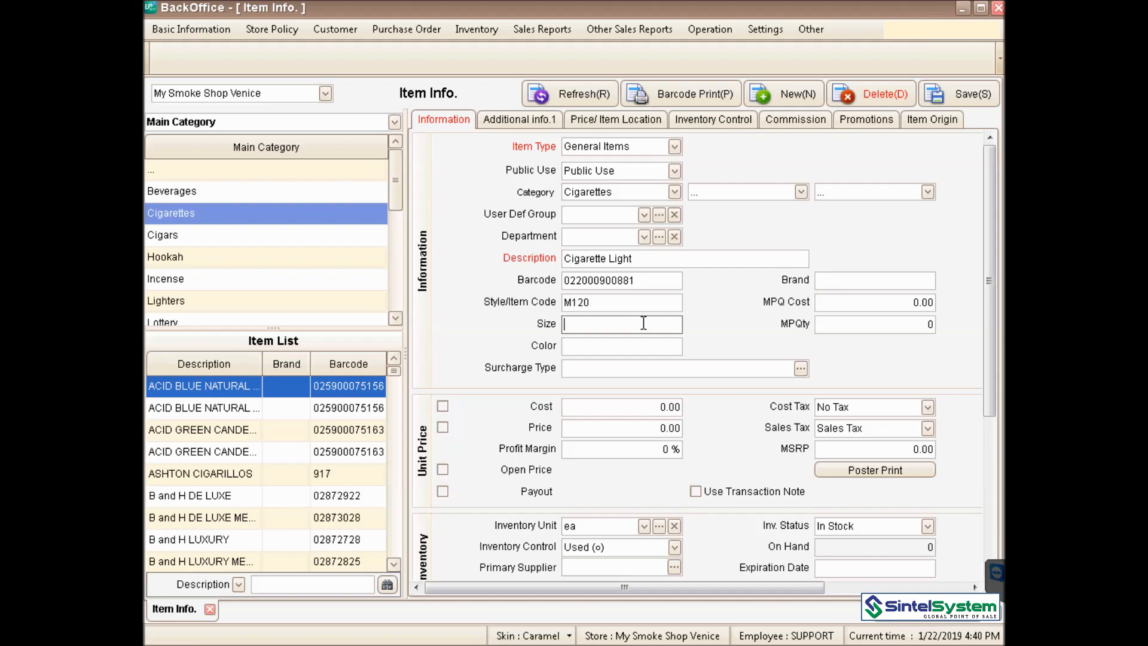
pyautogui.write('Pack')
pyautogui.click(863, 276)
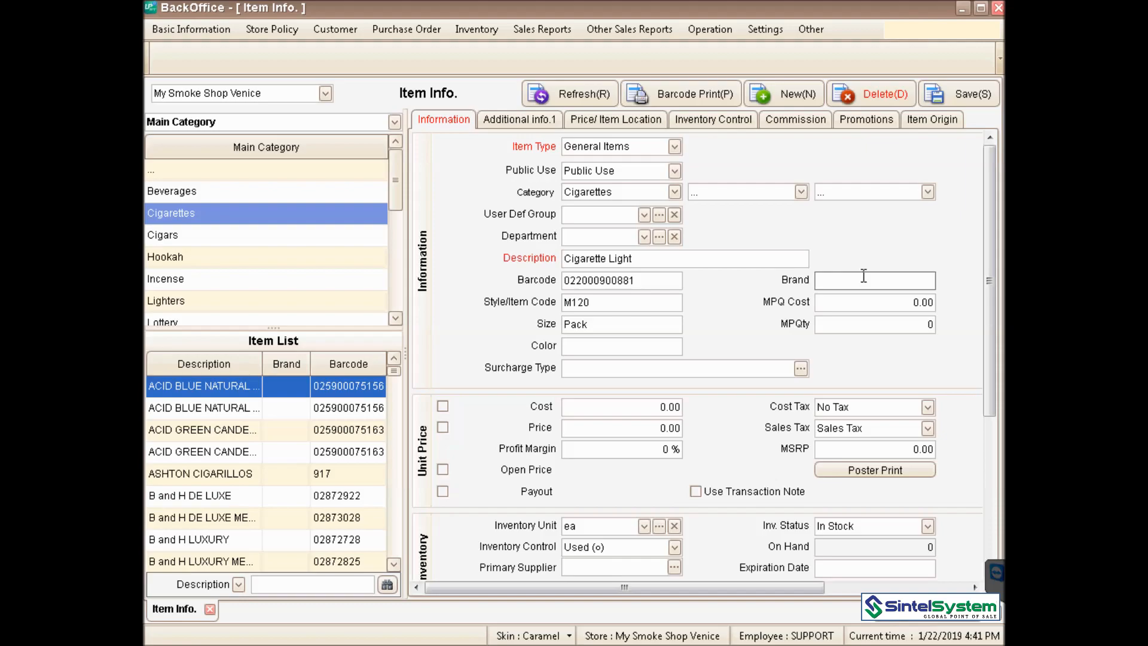
pyautogui.write('Best Cigars')
pyautogui.press('BackSpace')
pyautogui.write('ettes')
pyautogui.click(611, 407)
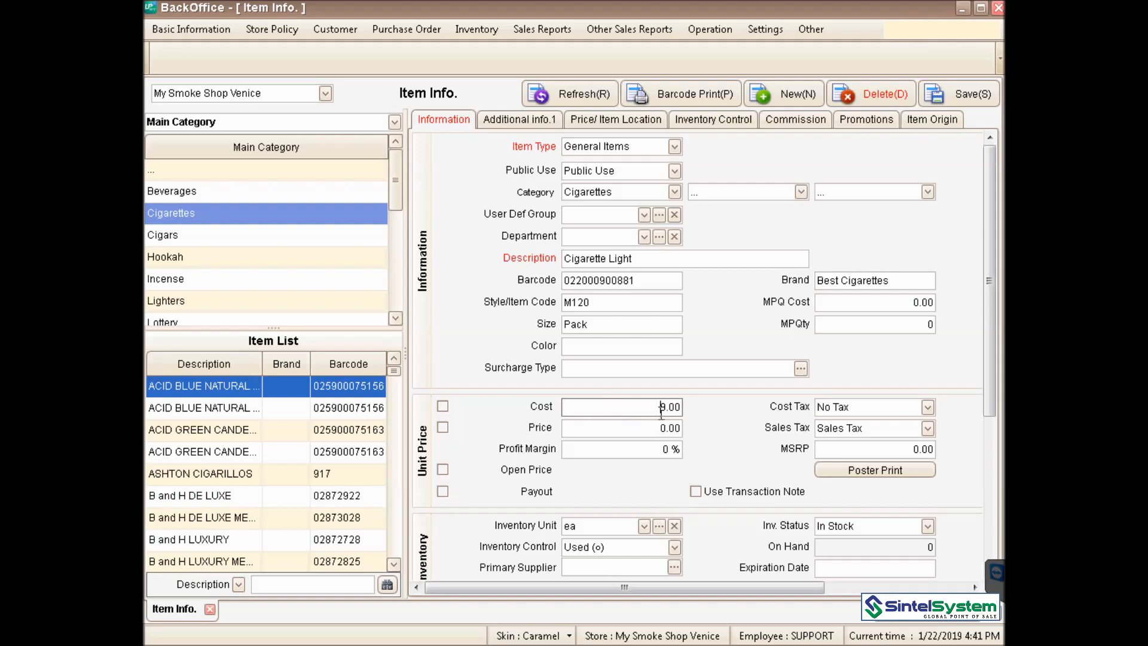
# - Set the item's cost to 0.07 and price to 1.45, keeping Sales Tax applied
pyautogui.moveTo(659, 407); pyautogui.dragTo(687, 401)
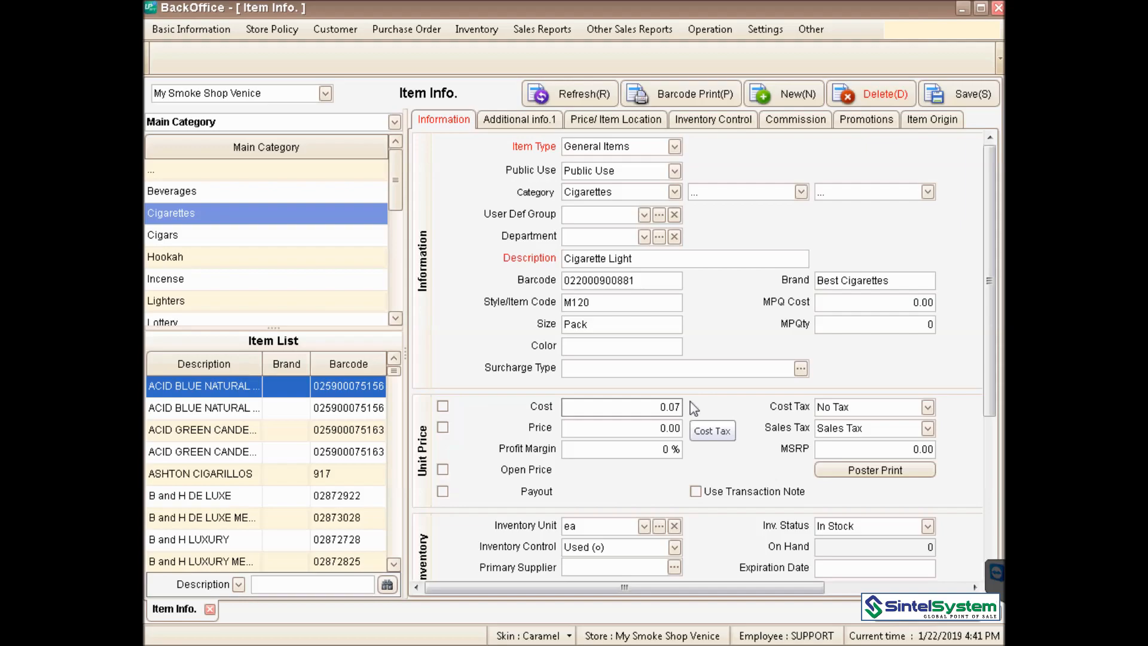
pyautogui.click(657, 428)
pyautogui.moveTo(657, 429); pyautogui.dragTo(718, 430)
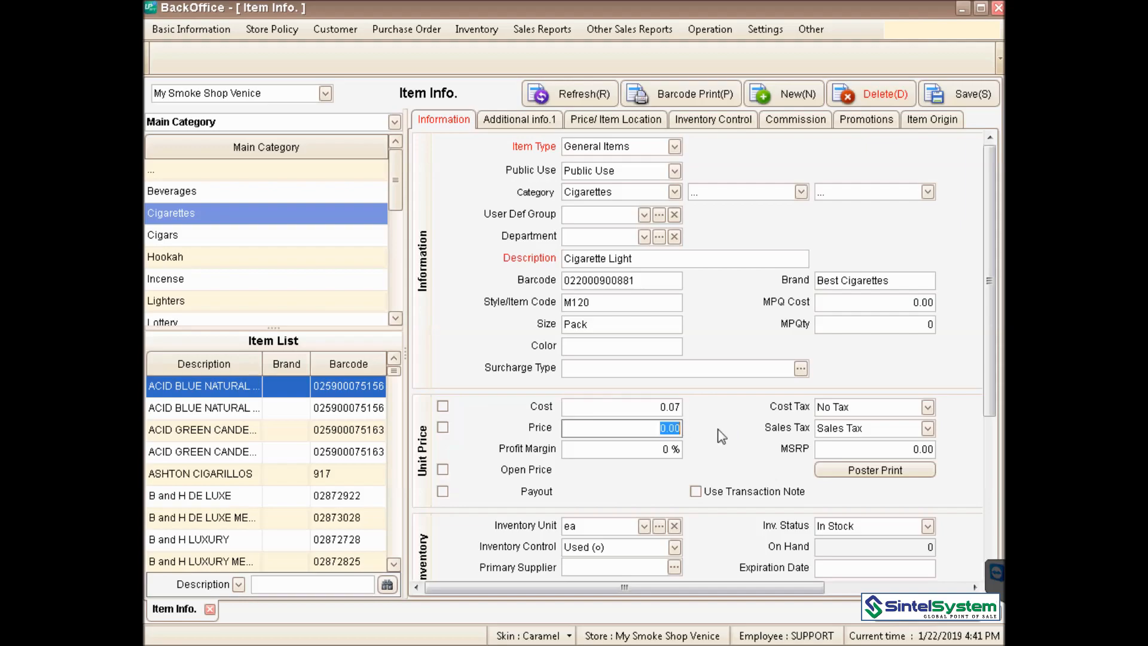
pyautogui.write('1')
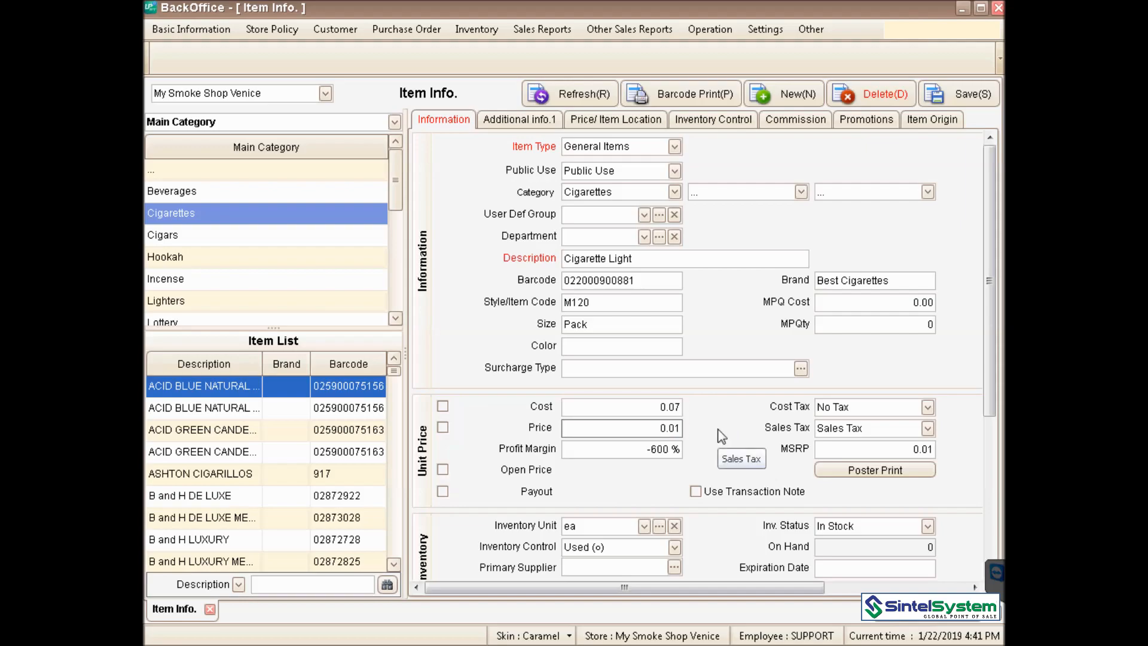
pyautogui.write('.45')
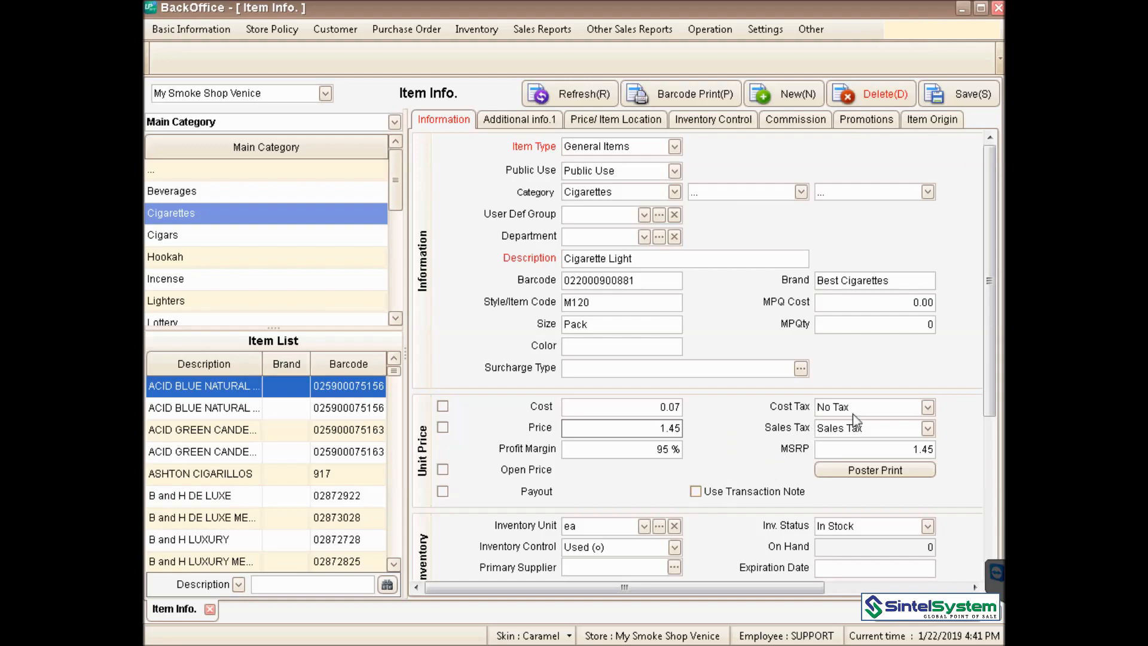
pyautogui.click(927, 428)
pyautogui.click(928, 430)
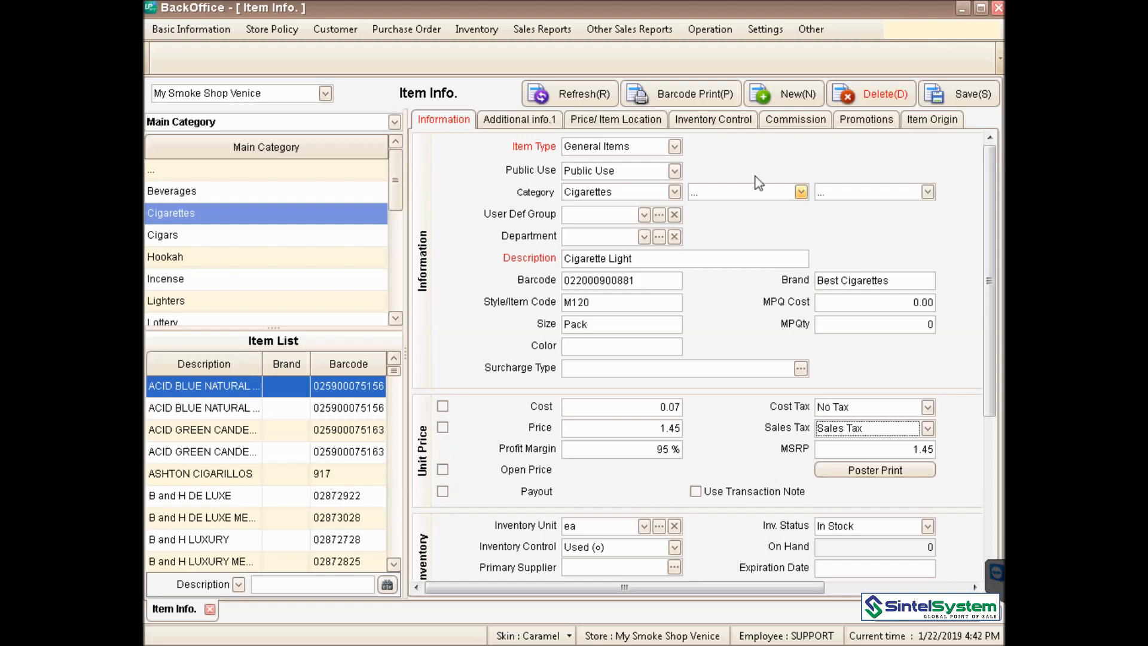
# - Review the Additional info.1 tab, then save the Cigarette Light item and confirm
pyautogui.click(501, 126)
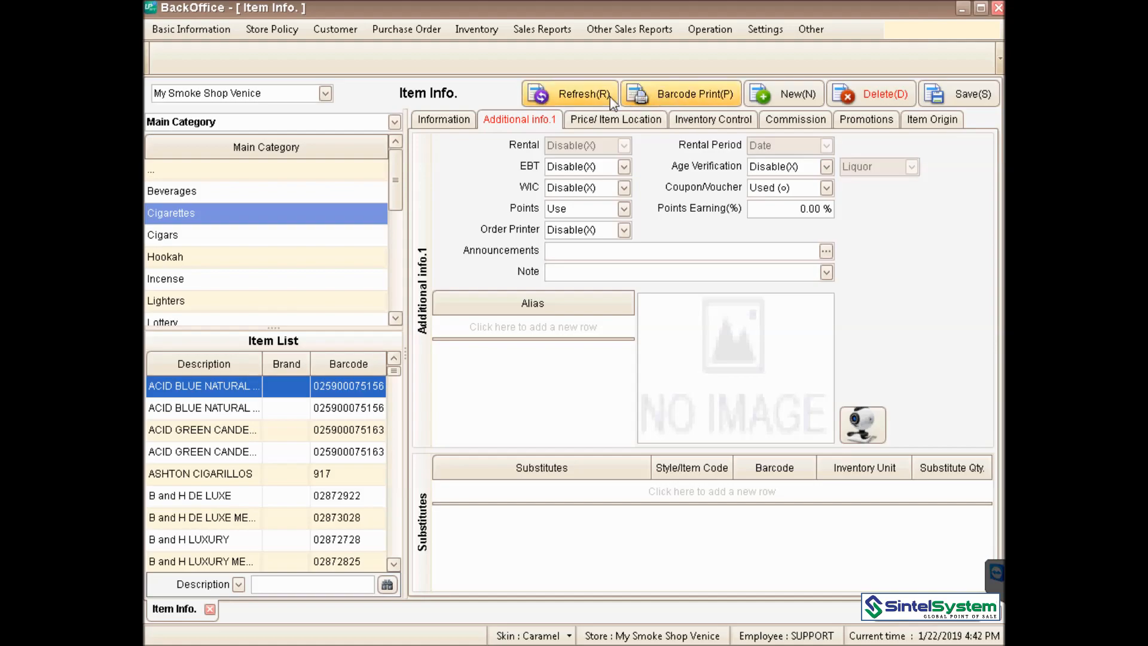
pyautogui.click(443, 119)
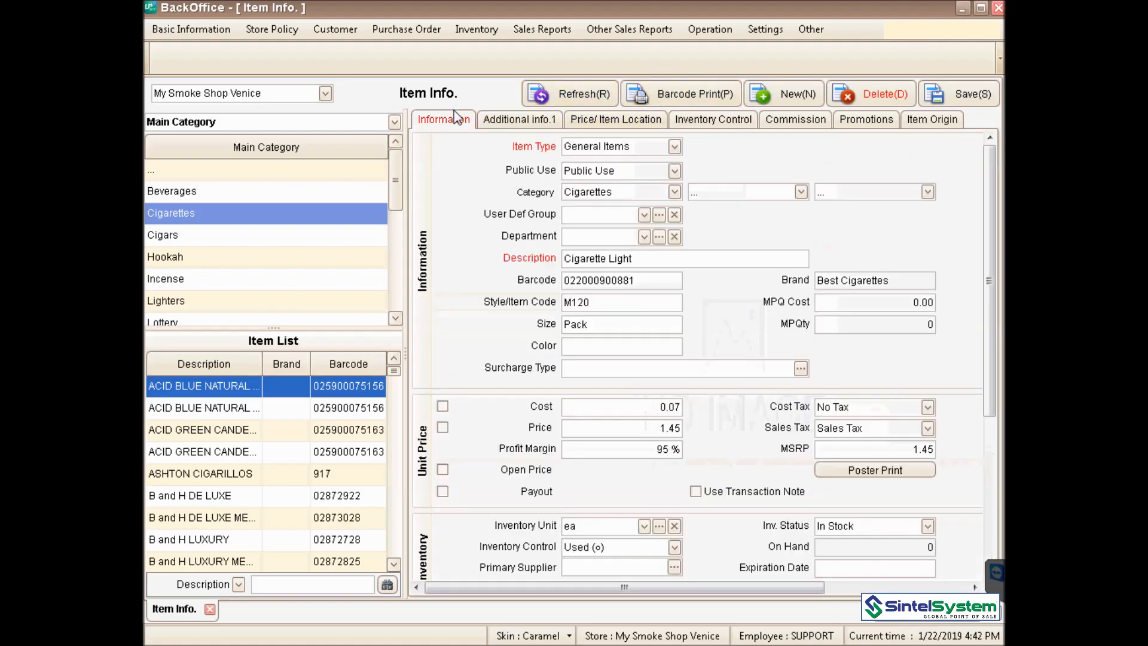
pyautogui.click(980, 96)
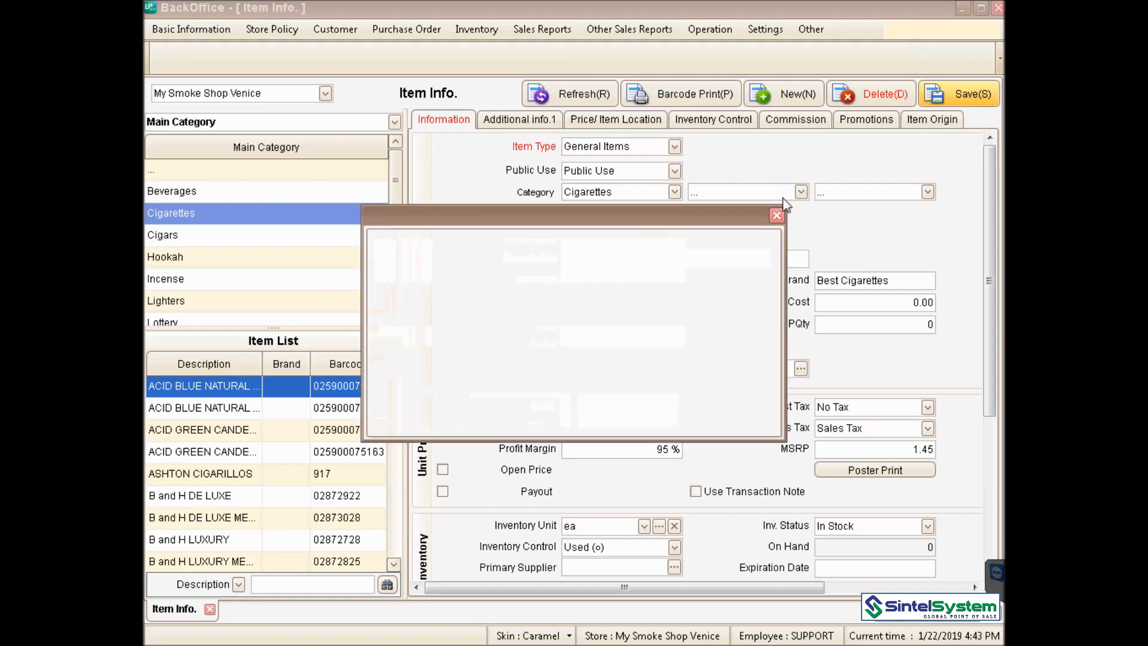
pyautogui.click(544, 410)
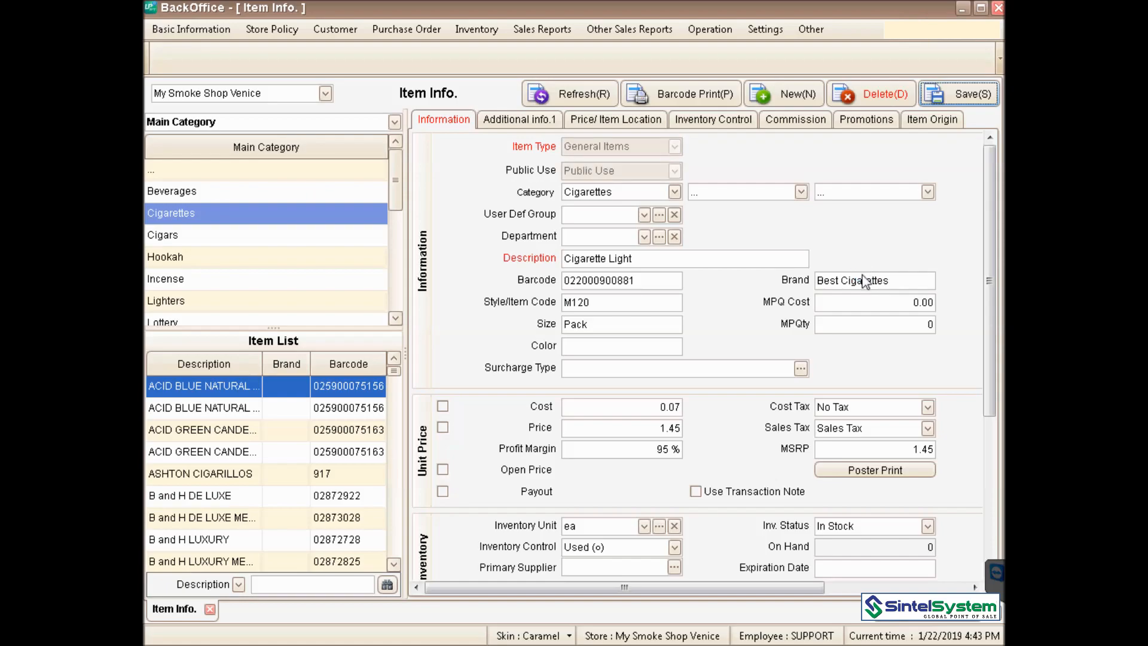
# - Enter and save a beginning quantity of 100 for Cigarette Light from Inventory Control
pyautogui.click(713, 119)
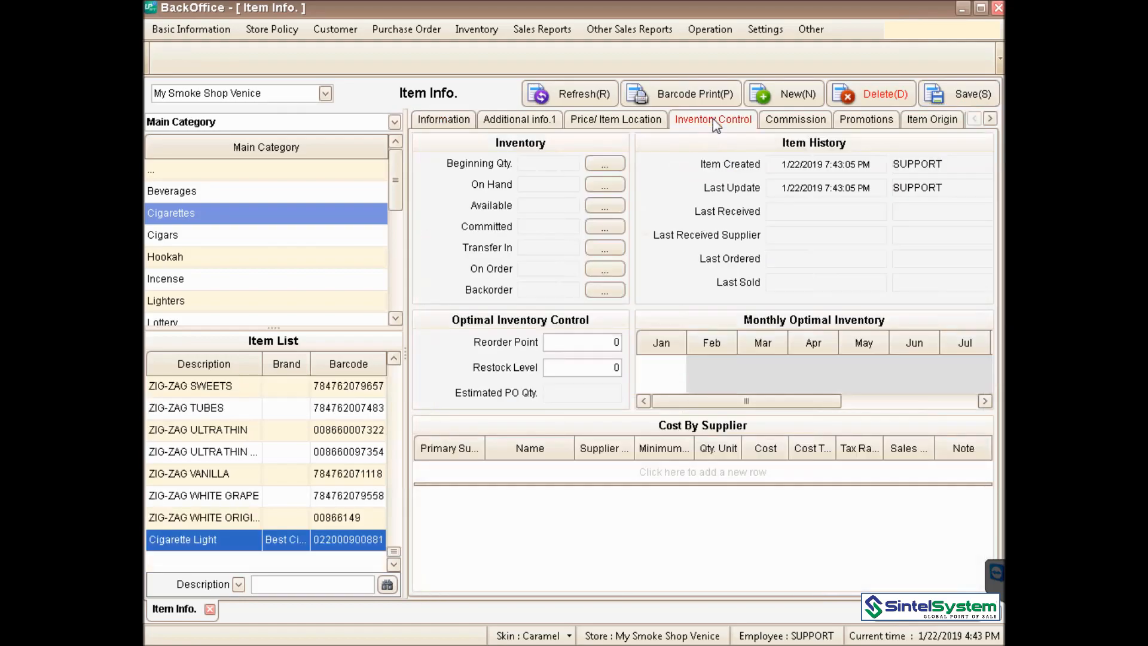
pyautogui.click(609, 165)
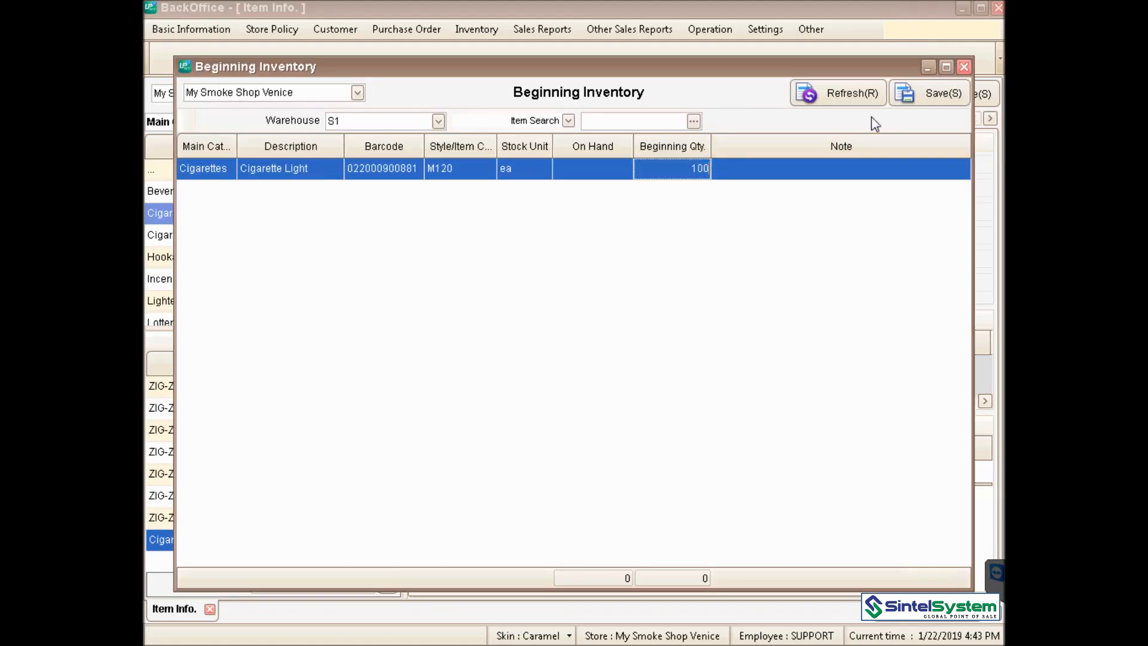
pyautogui.click(926, 95)
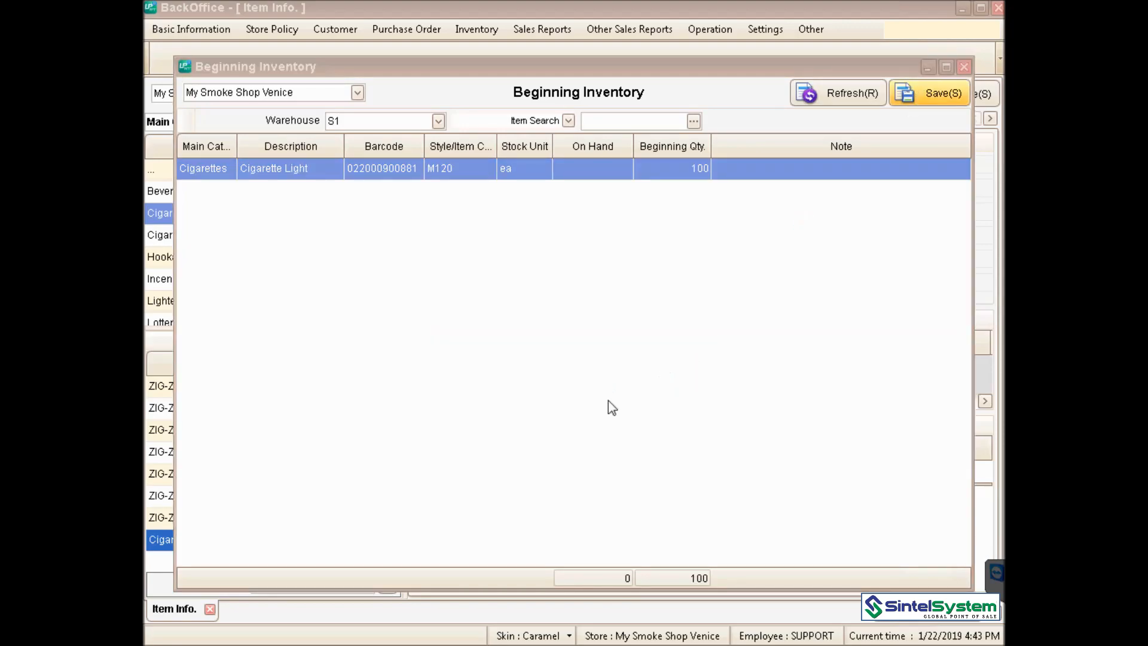
pyautogui.click(582, 411)
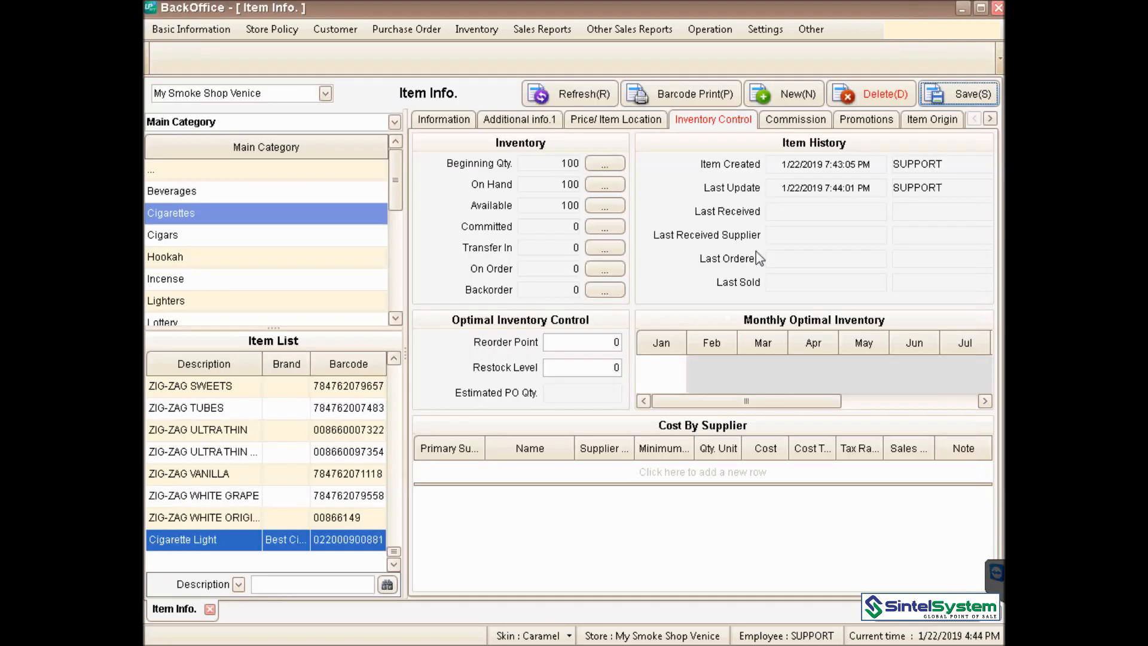
pyautogui.click(965, 67)
# - Set 20 barcode labels to print for Cigarette Light, then close the Barcode Print window
pyautogui.click(708, 94)
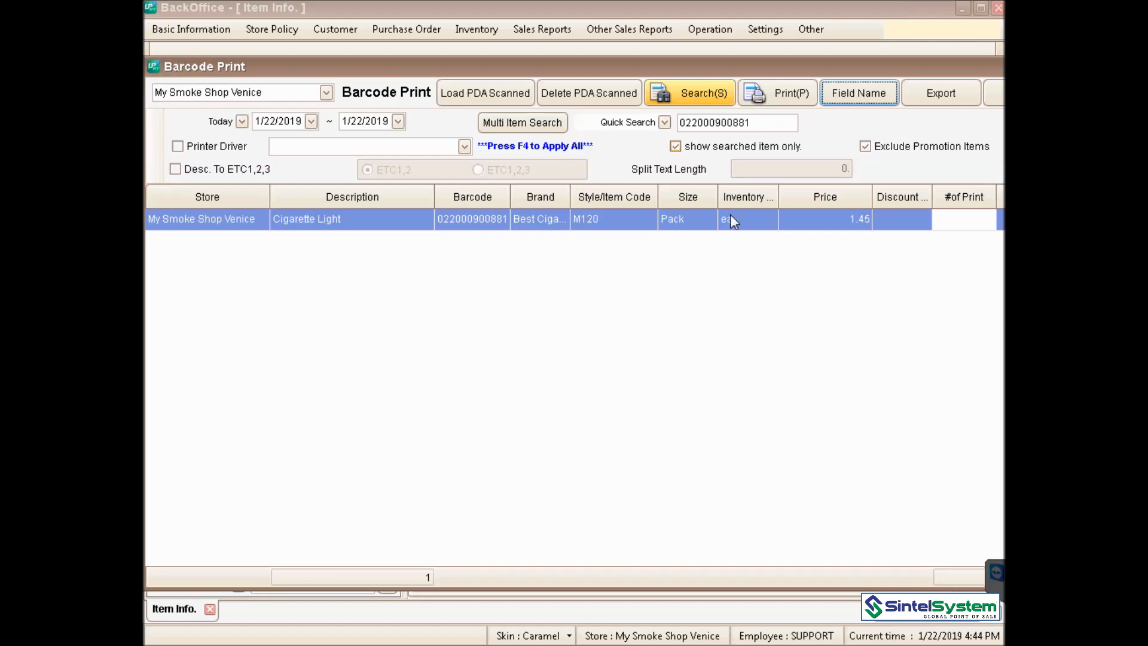
pyautogui.click(963, 220)
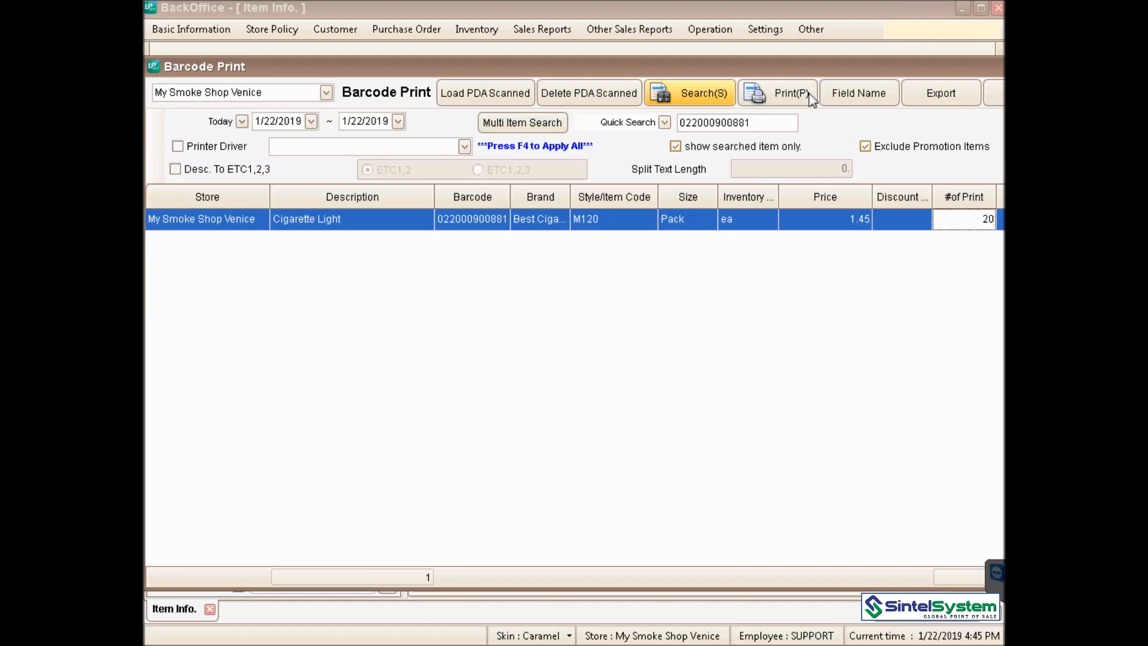
pyautogui.moveTo(929, 71); pyautogui.dragTo(884, 71)
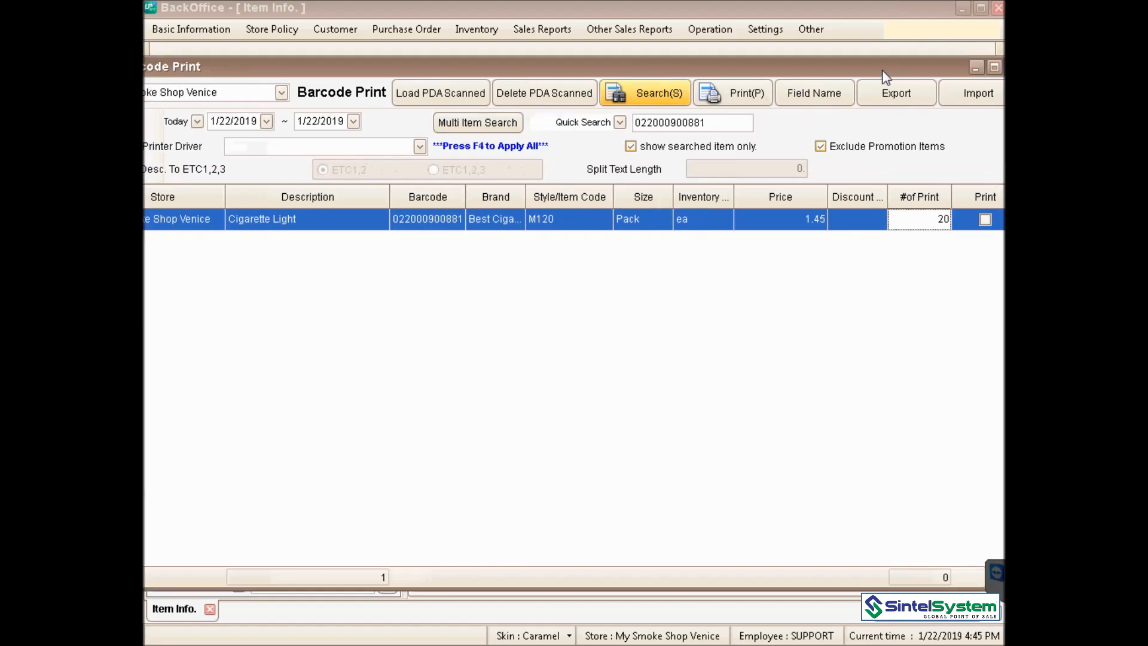
pyautogui.moveTo(990, 72); pyautogui.dragTo(943, 69)
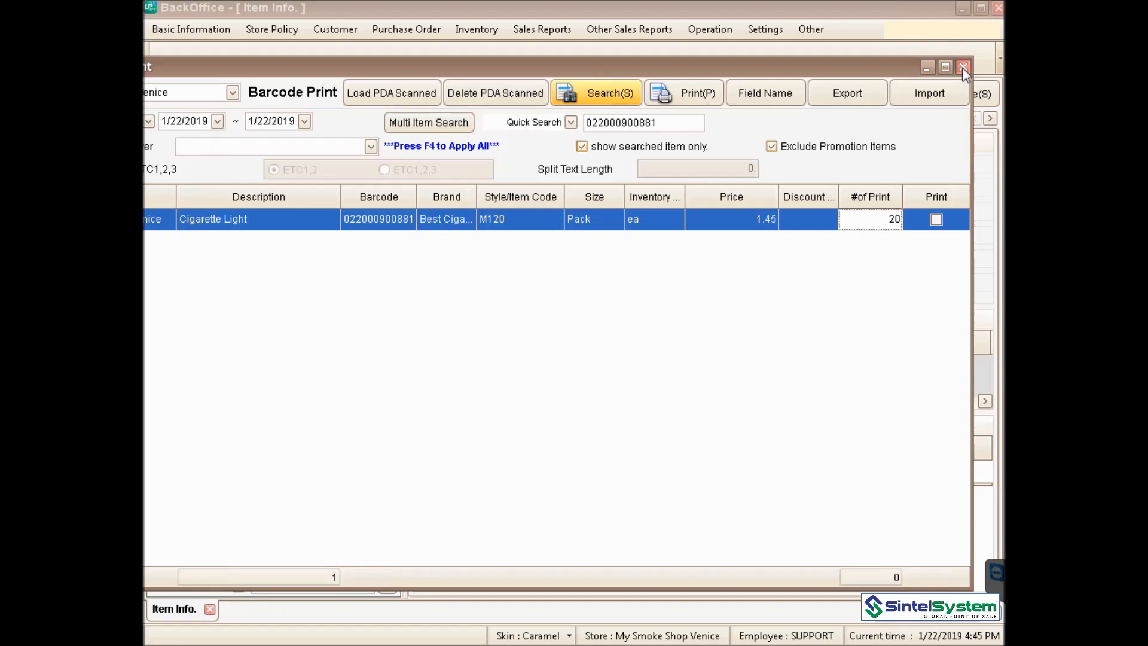
pyautogui.click(964, 70)
pyautogui.click(195, 30)
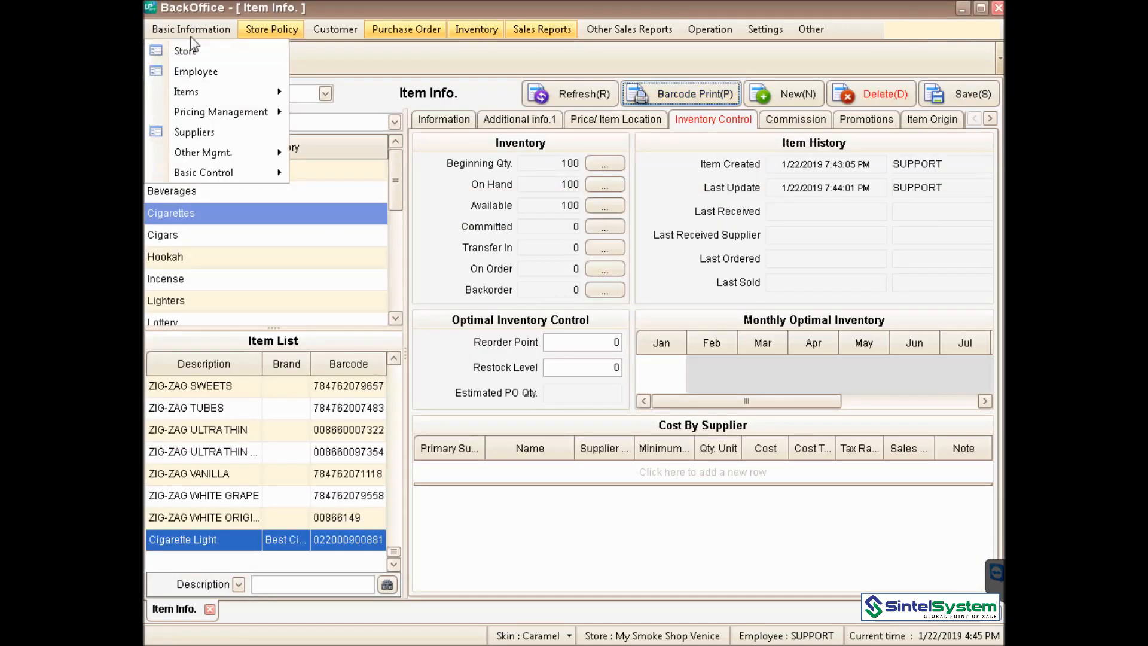
# - Open the Employee screen from the Basic Information menu
pyautogui.click(193, 72)
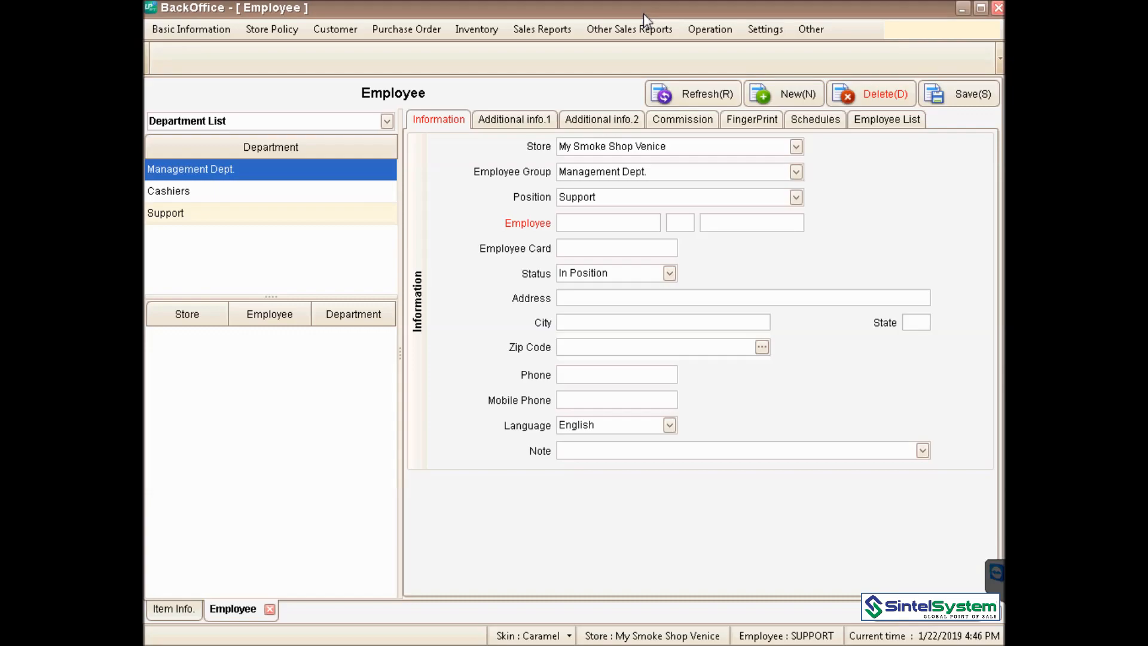
# - Select the Cashiers department and start a new employee record
pyautogui.click(280, 191)
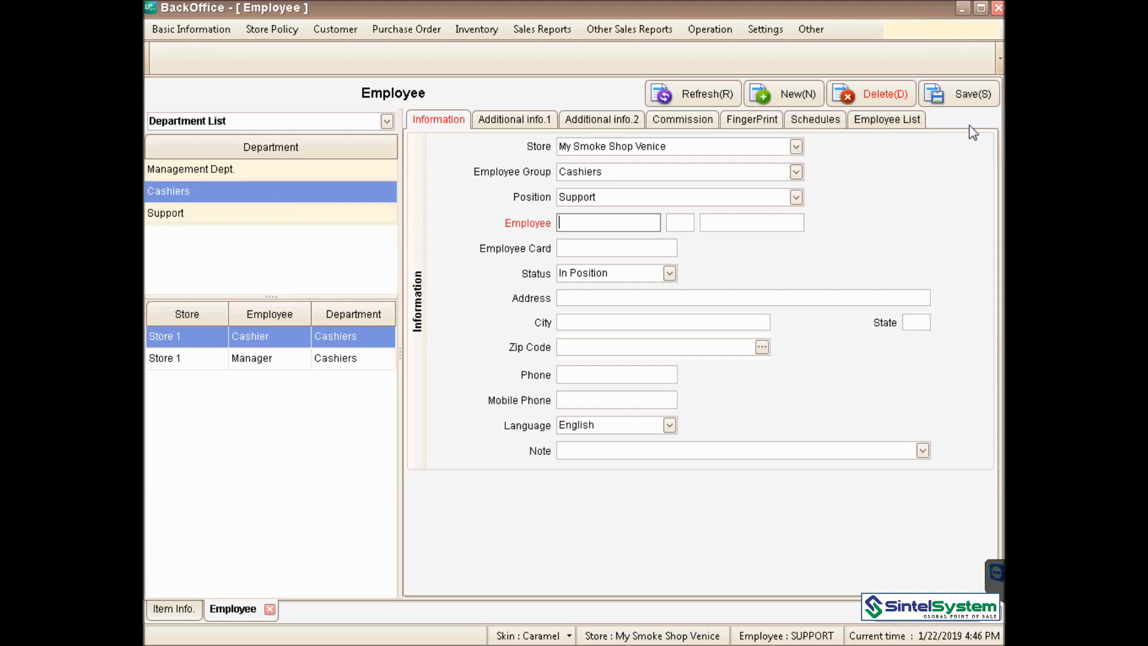
pyautogui.click(772, 96)
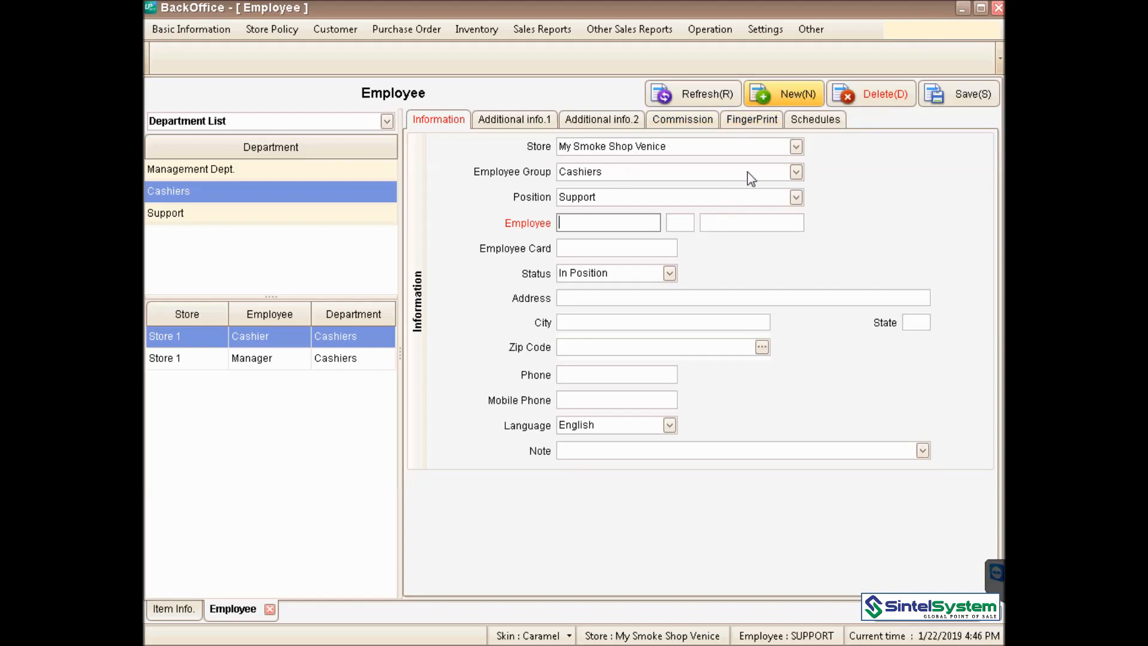
# - Set the new employee's position to Cashier and enter the employee's first name
pyautogui.click(797, 198)
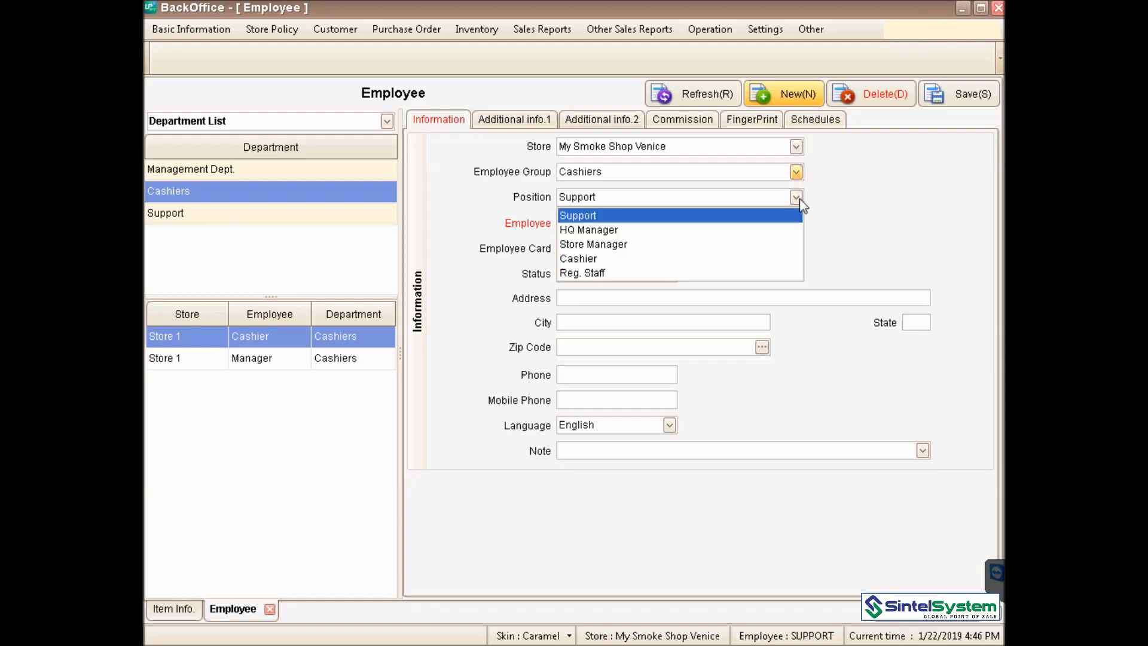
pyautogui.click(652, 258)
pyautogui.click(622, 221)
pyautogui.click(751, 224)
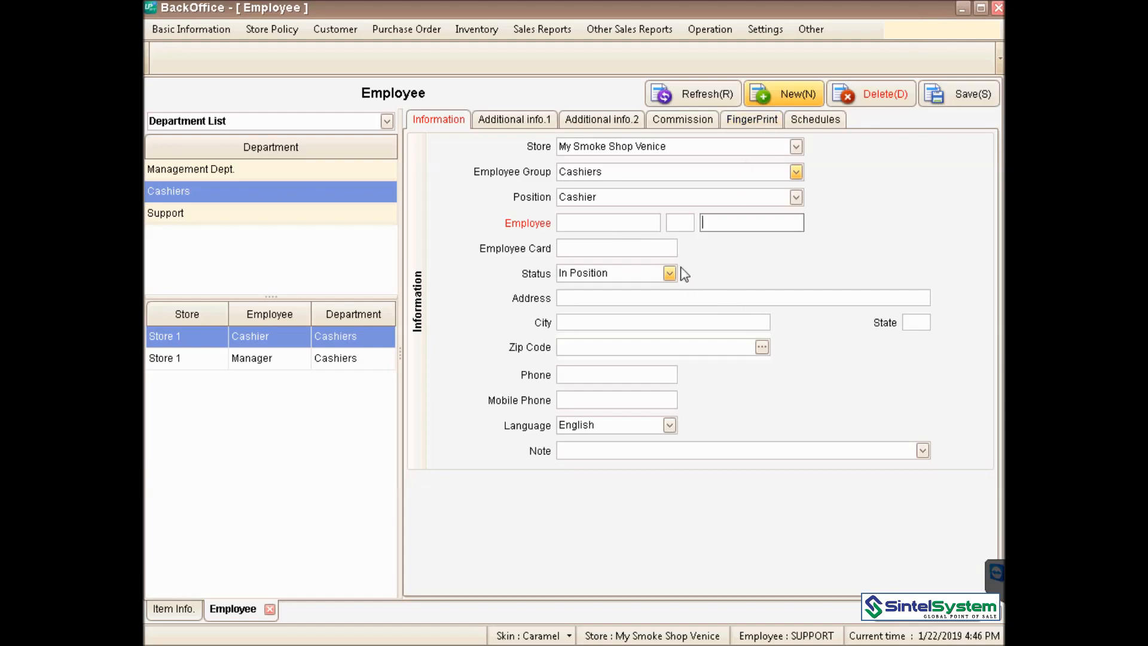
pyautogui.click(613, 247)
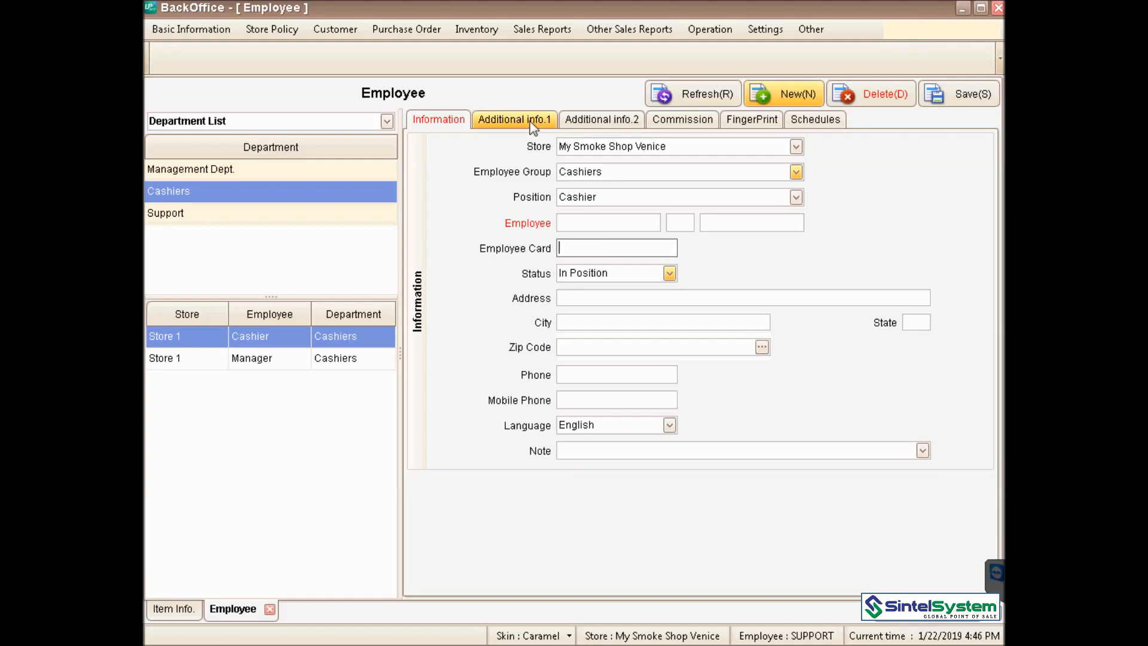
pyautogui.click(599, 221)
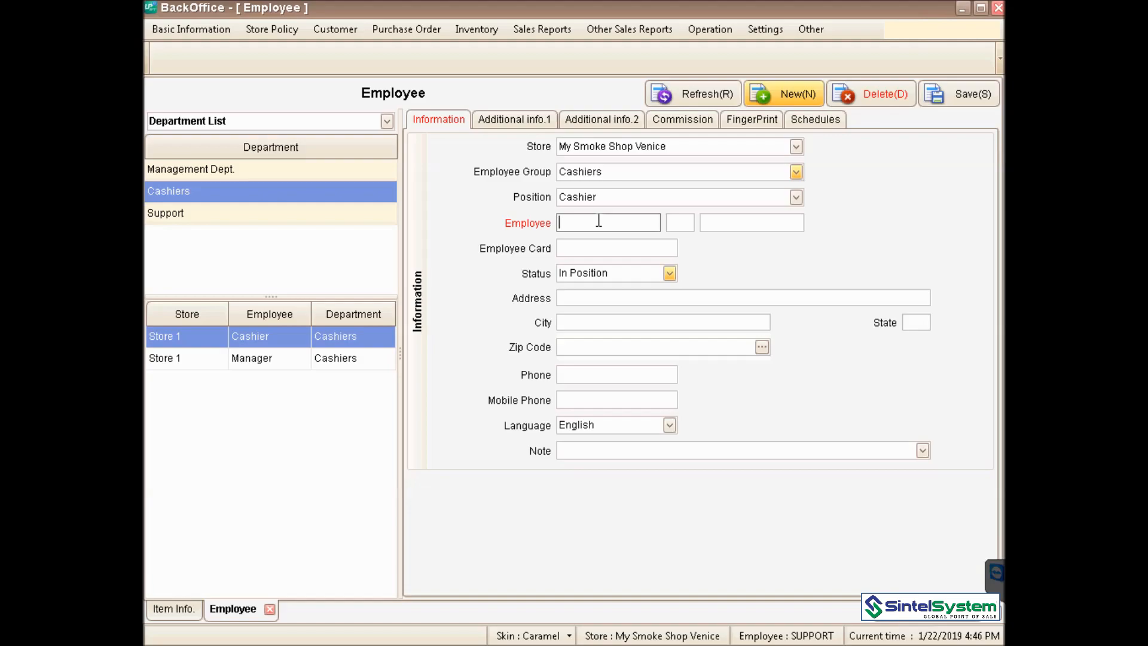
pyautogui.write('John')
pyautogui.press('Tab')
pyautogui.press('Tab')
# - Enter the employee's last name, card number, login username and password
pyautogui.write('Smith')
pyautogui.press('Tab')
pyautogui.write('400007')
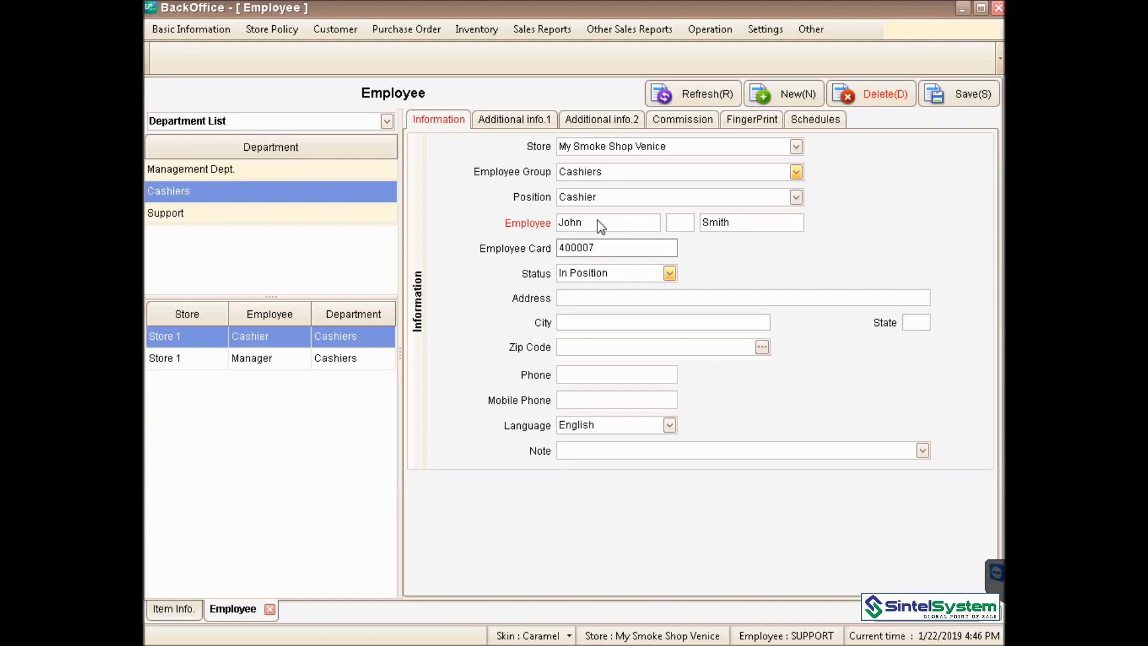
pyautogui.click(544, 119)
pyautogui.click(686, 411)
pyautogui.write('4')
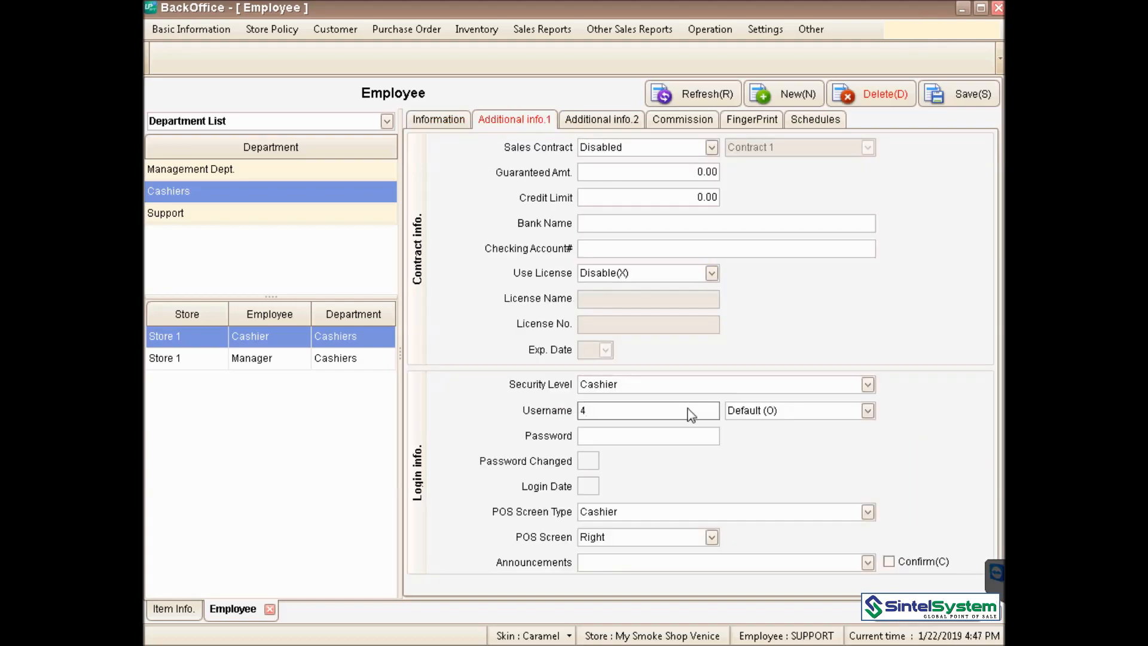
pyautogui.write('00007')
pyautogui.click(668, 436)
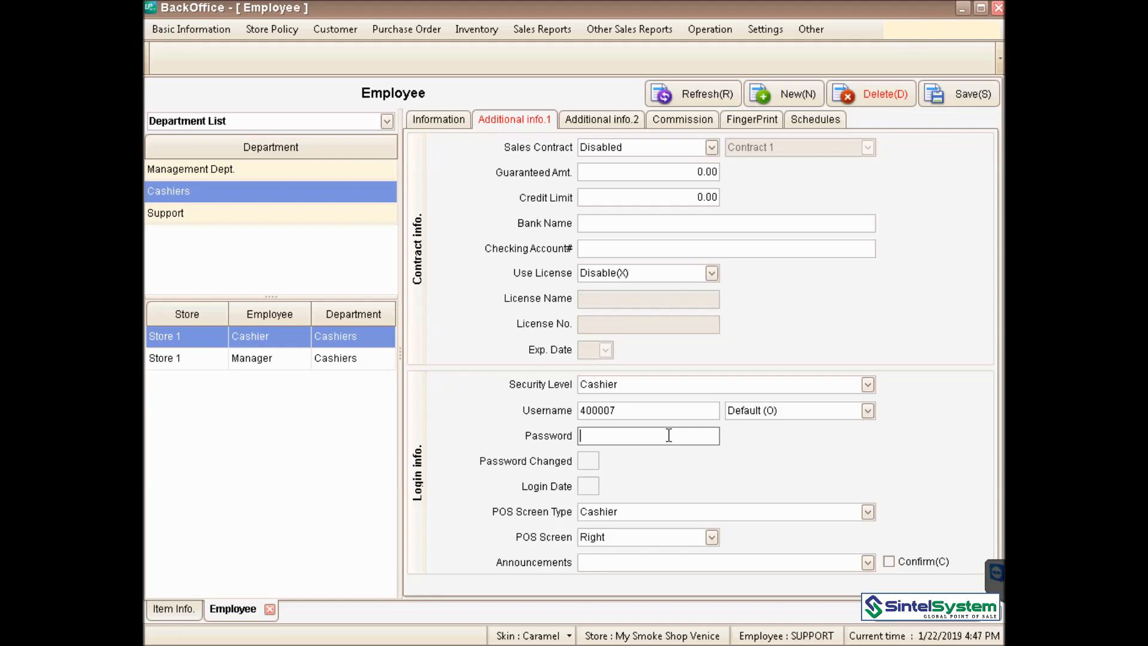
pyautogui.write('1234')
# - Check the login credentials, then save the new employee and confirm
pyautogui.moveTo(662, 410); pyautogui.dragTo(568, 440)
pyautogui.click(640, 413)
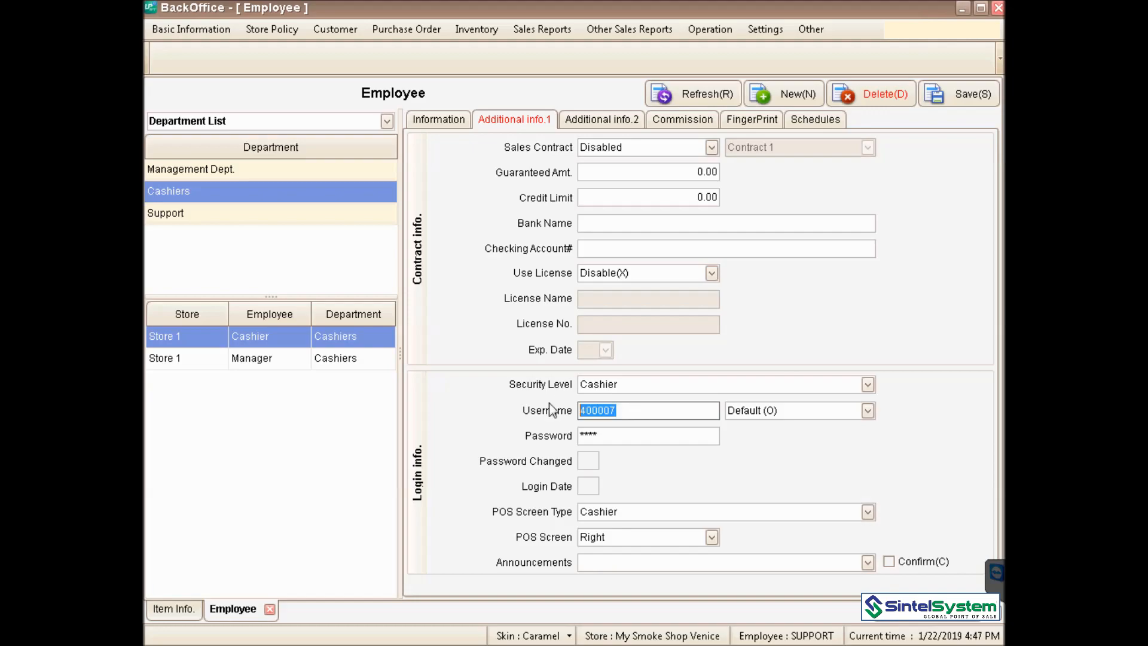
pyautogui.click(616, 436)
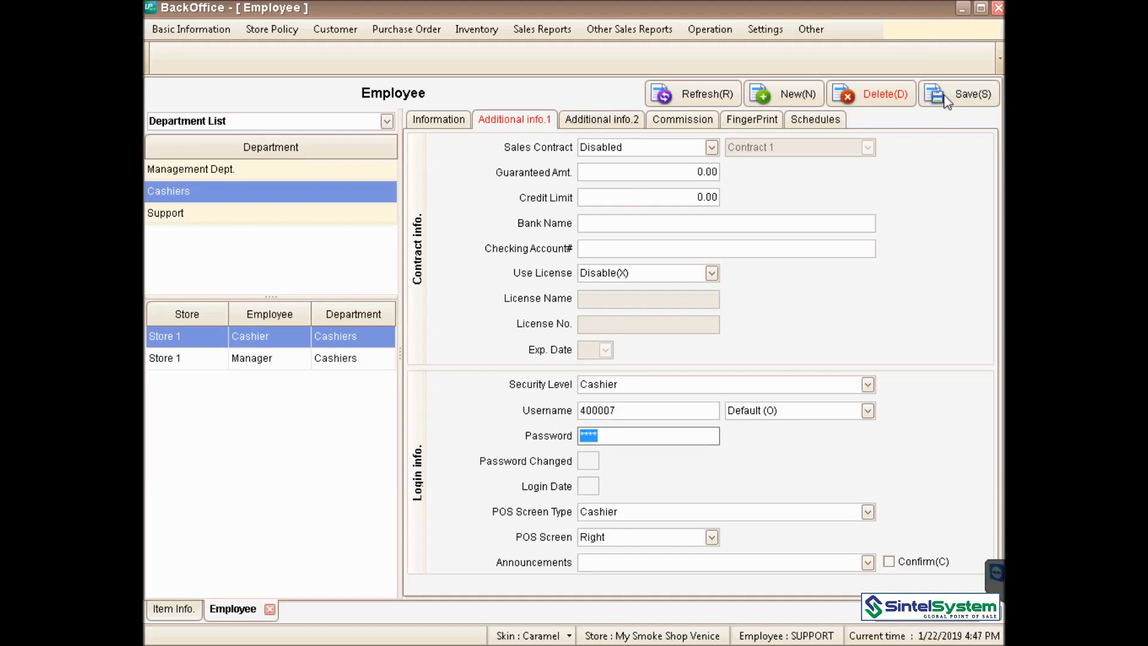
pyautogui.click(971, 93)
pyautogui.click(508, 411)
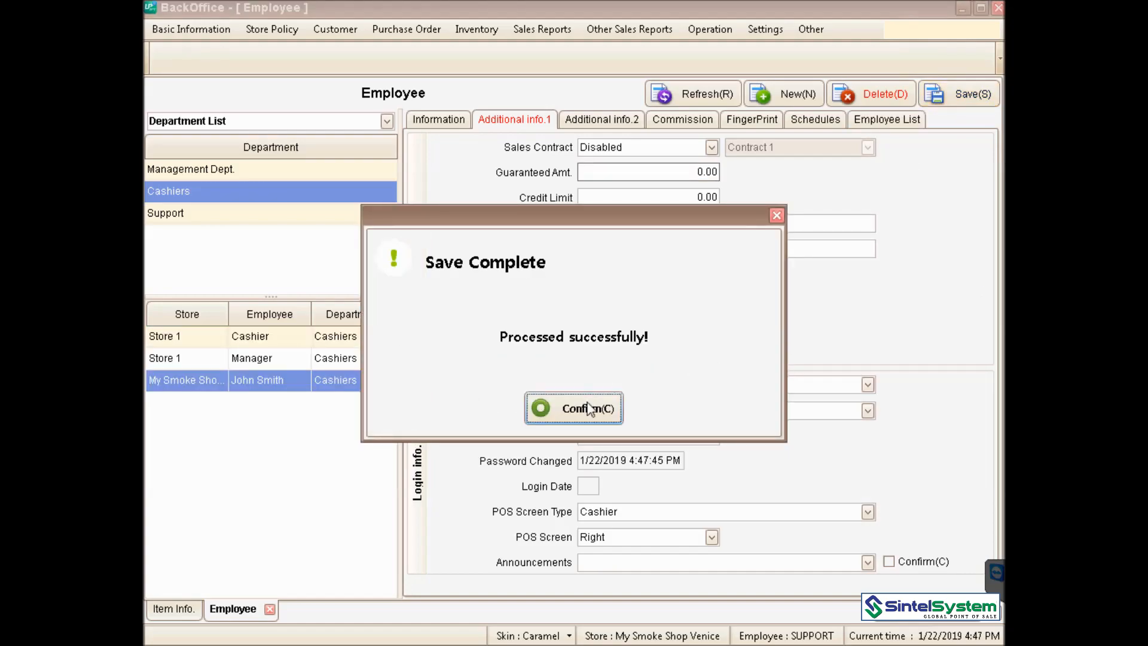
pyautogui.click(589, 408)
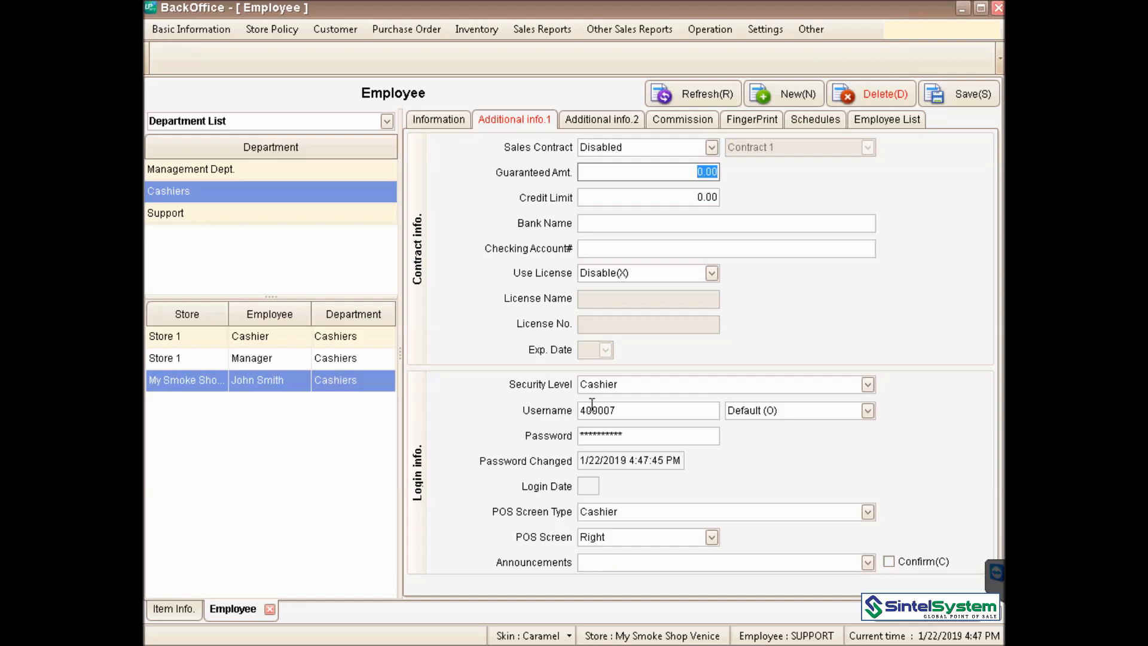
# - Check the employee's weekly schedule, then open Item Category, listing main categories Beverages to Vapes
pyautogui.click(822, 120)
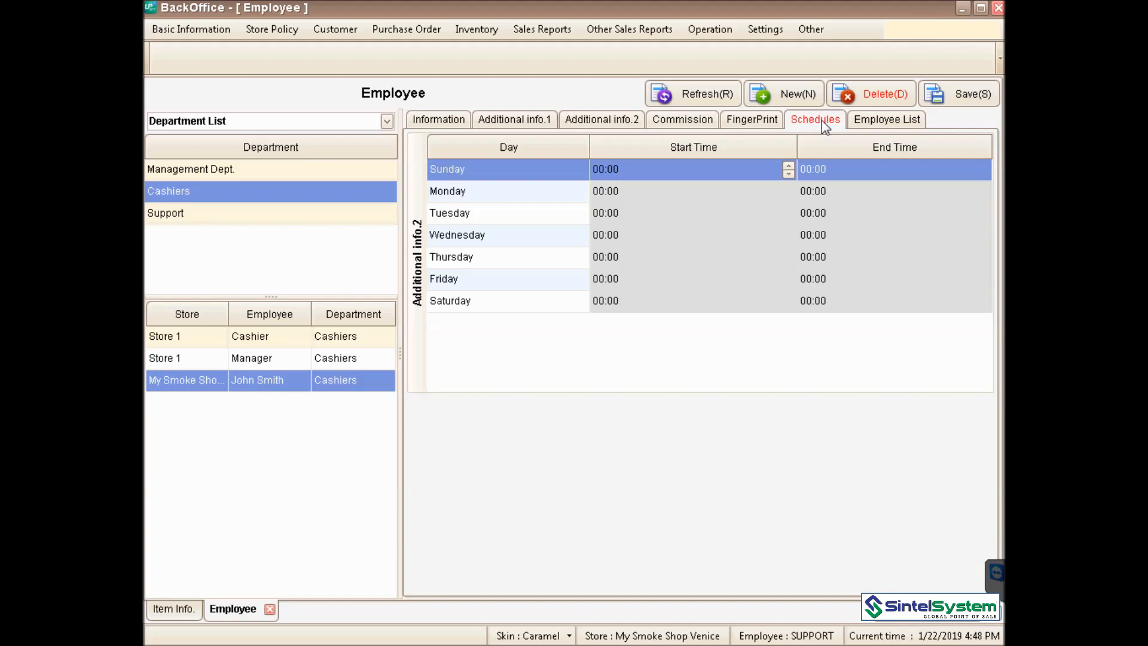
pyautogui.click(177, 29)
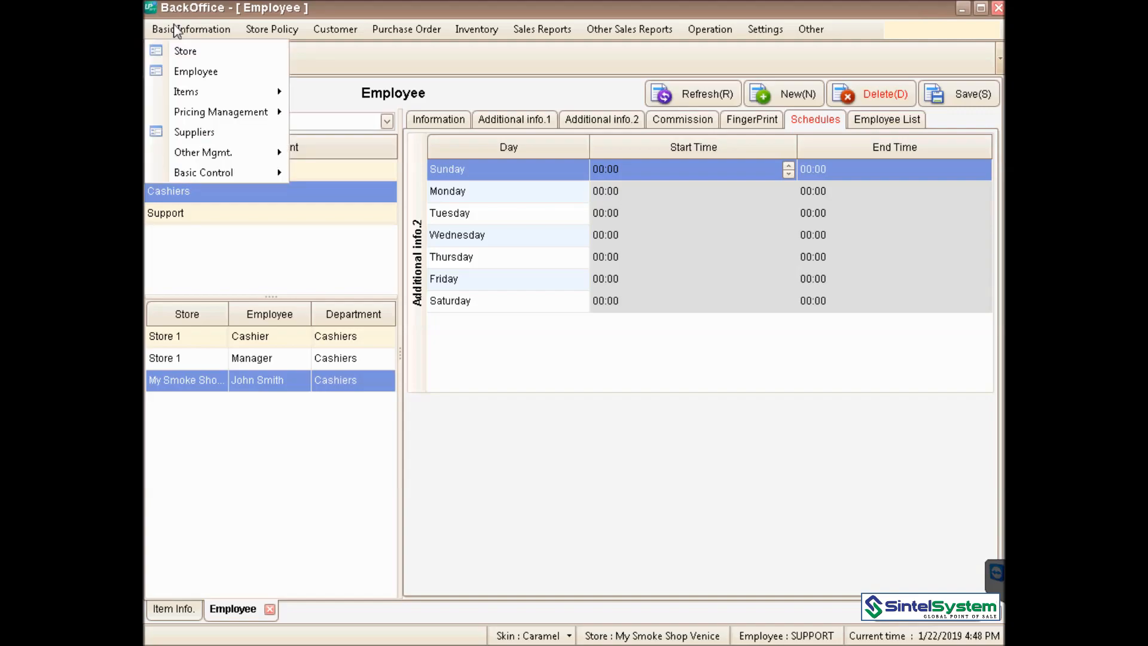
pyautogui.moveTo(221, 95)
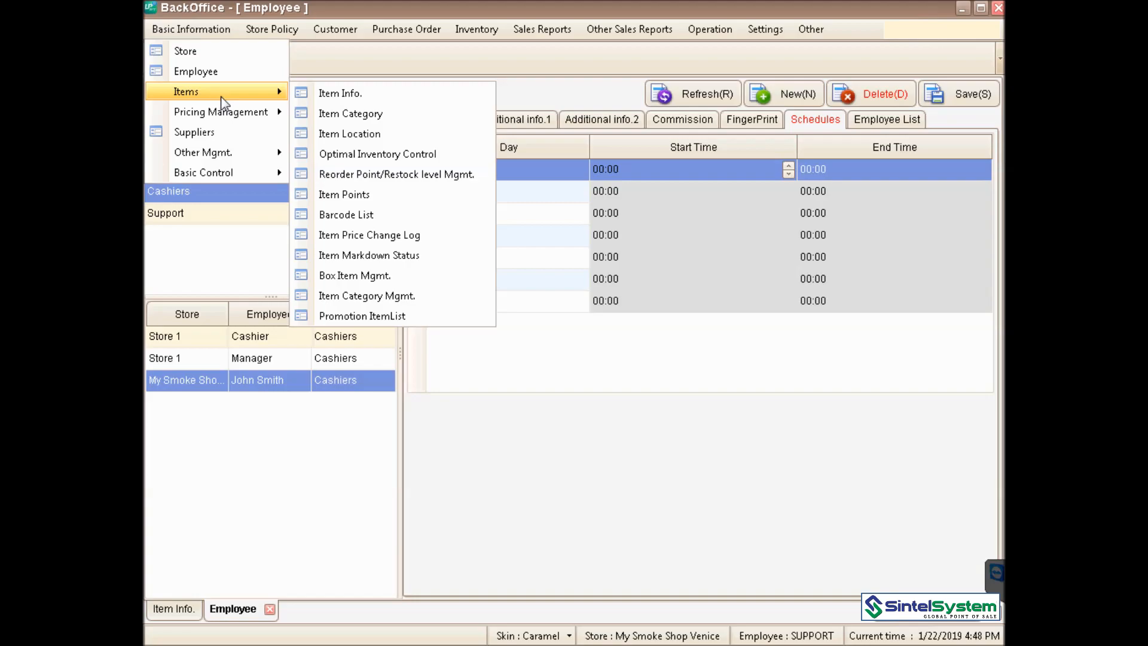
pyautogui.click(414, 116)
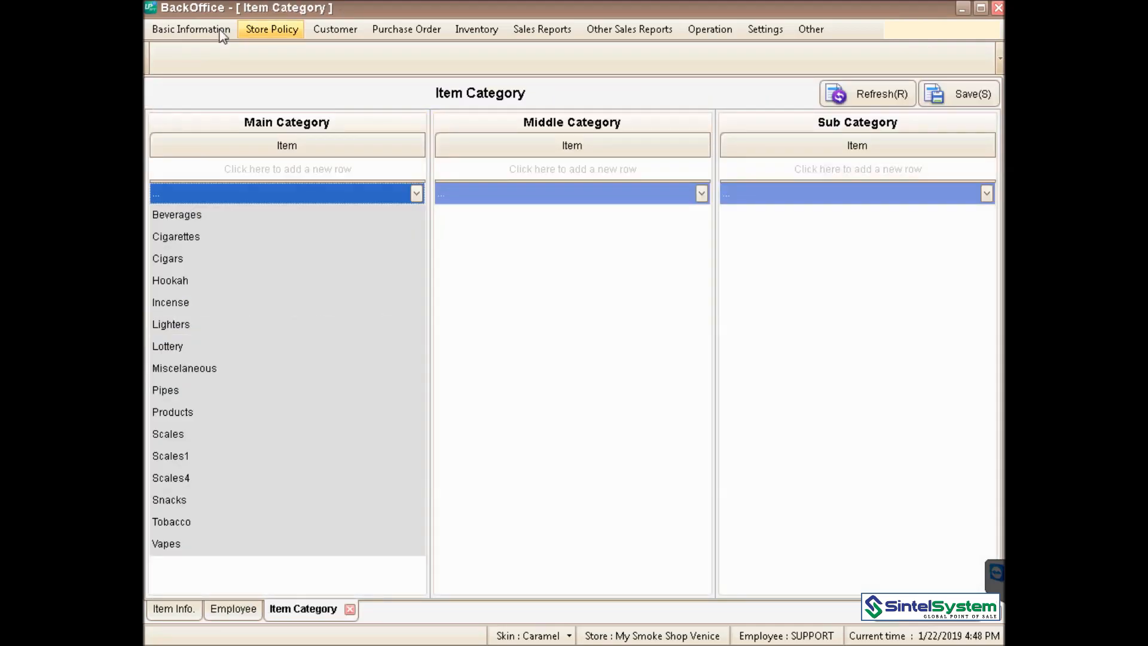
# - Open the Suppliers screen and show the GENERAL MERCHANDISE supplier group
pyautogui.click(221, 31)
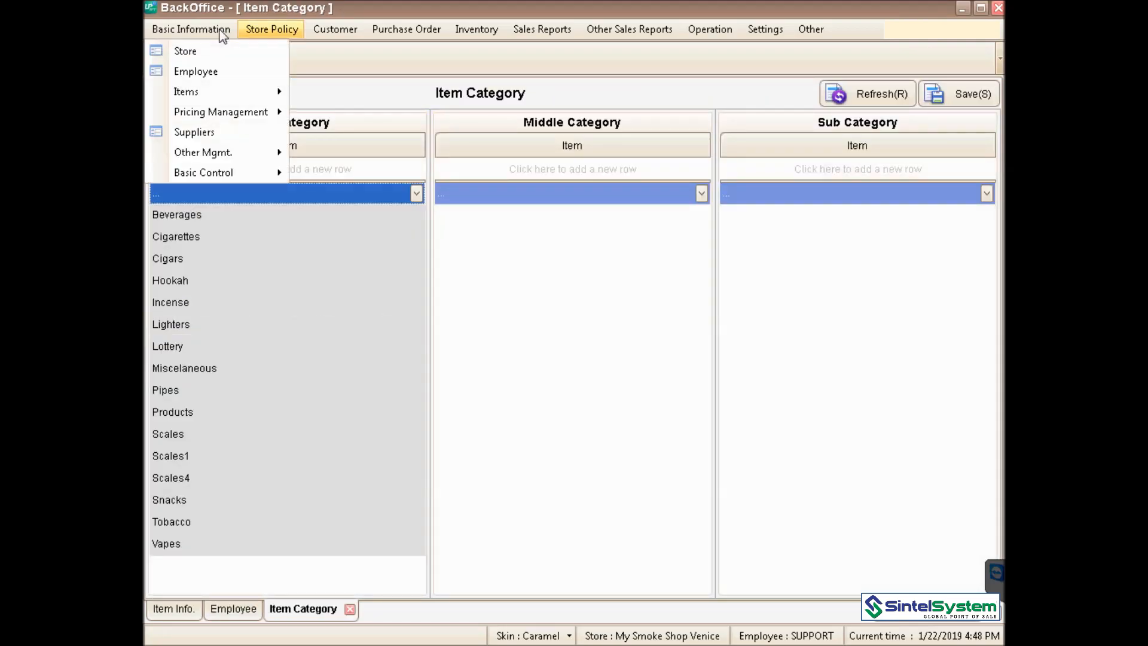
pyautogui.click(232, 135)
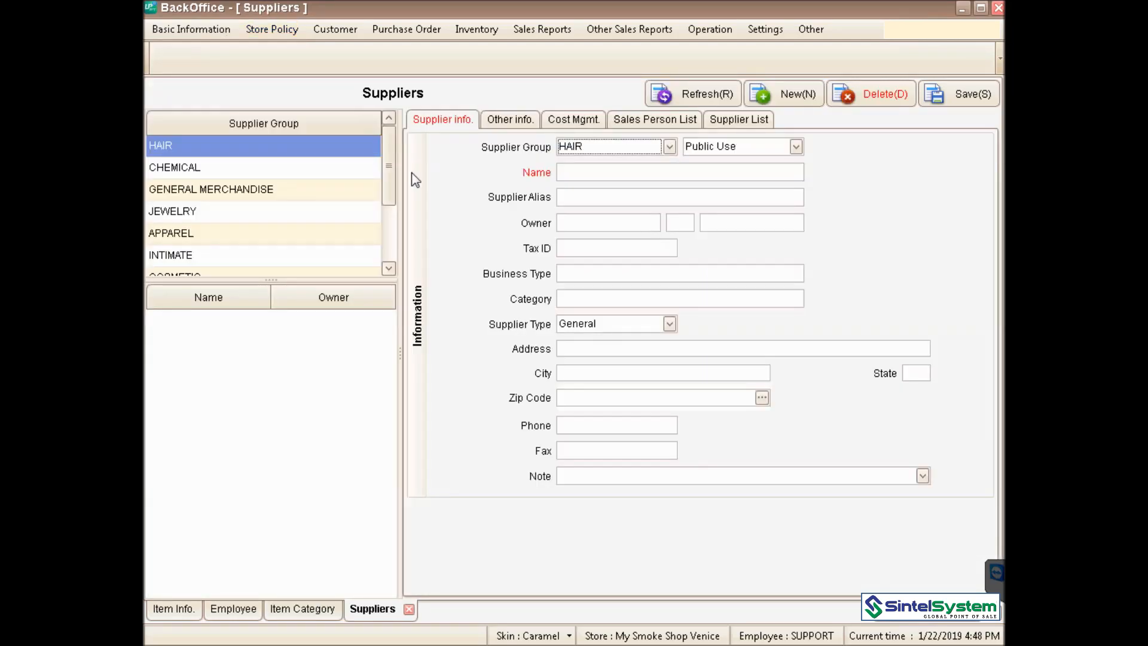
pyautogui.click(348, 190)
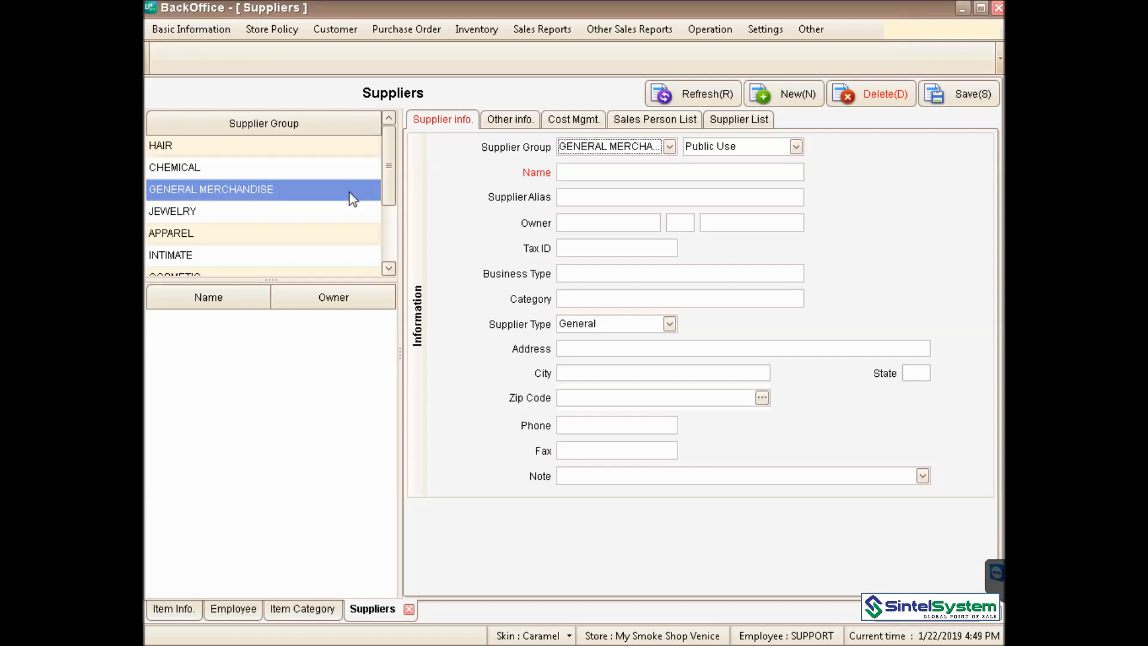
# - Go to Basic Information > Other Mgmt to reach the Import/Export Item screen
pyautogui.click(206, 27)
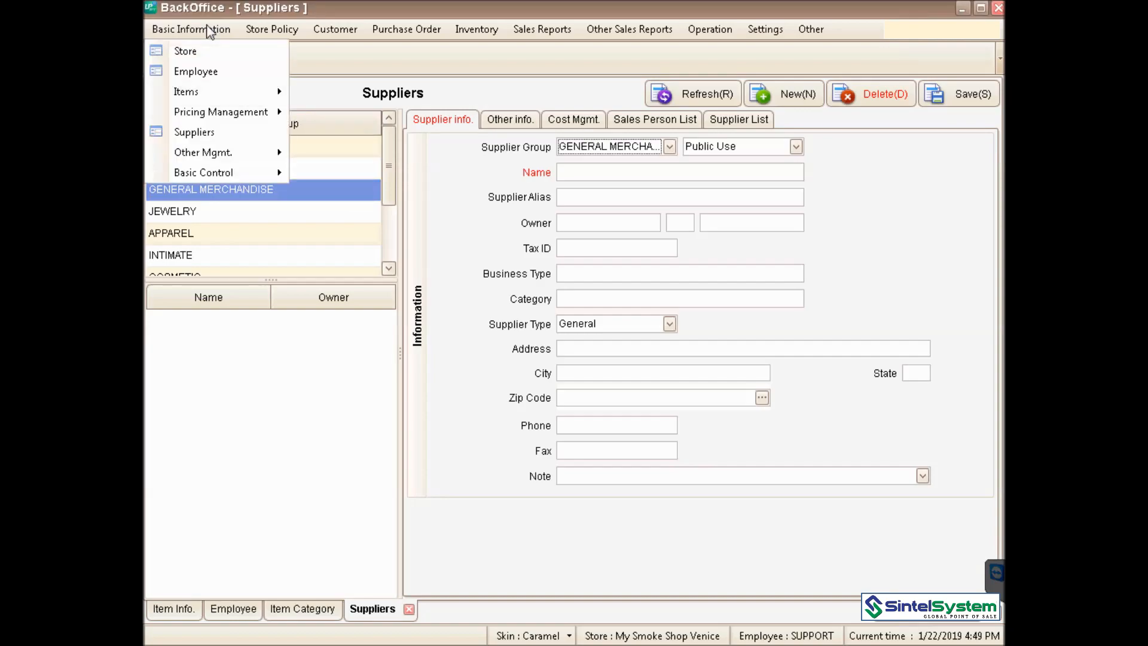
pyautogui.moveTo(220, 155)
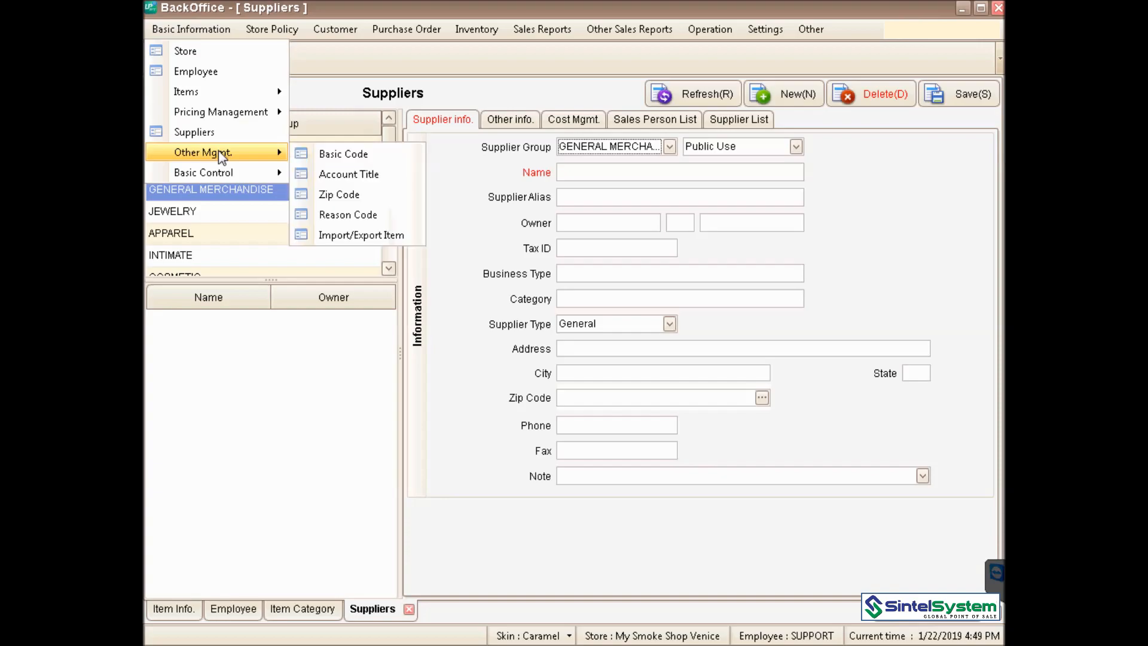
pyautogui.moveTo(214, 173)
# - Open the Import/Export Item screen and look over the item grid's column options
pyautogui.click(410, 237)
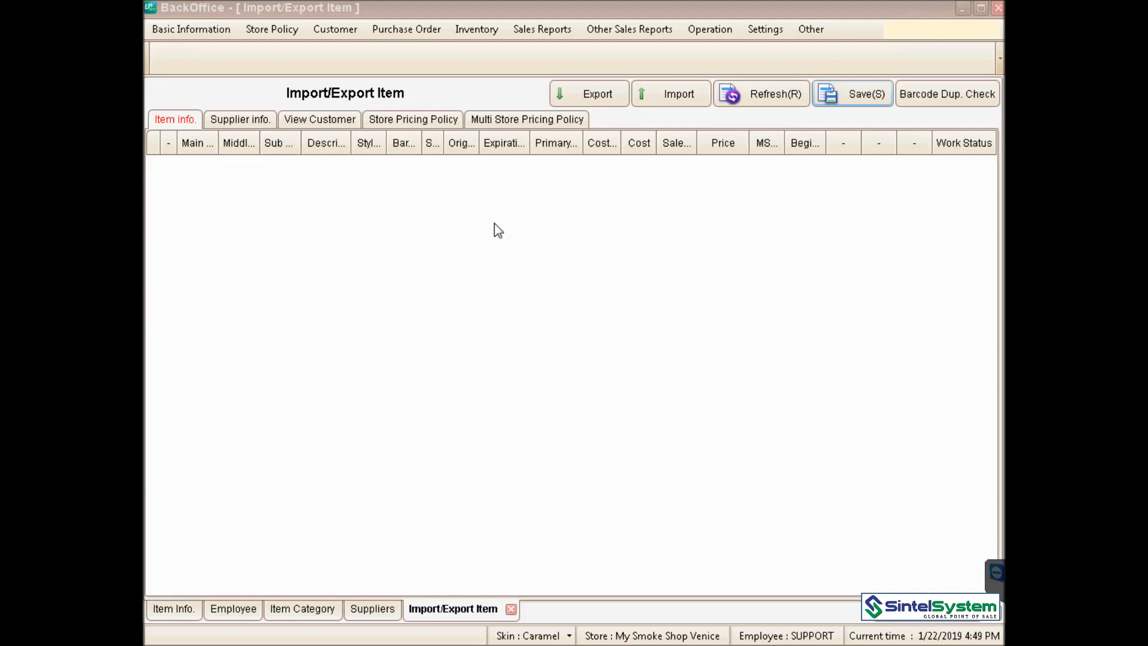
pyautogui.rightClick(495, 150)
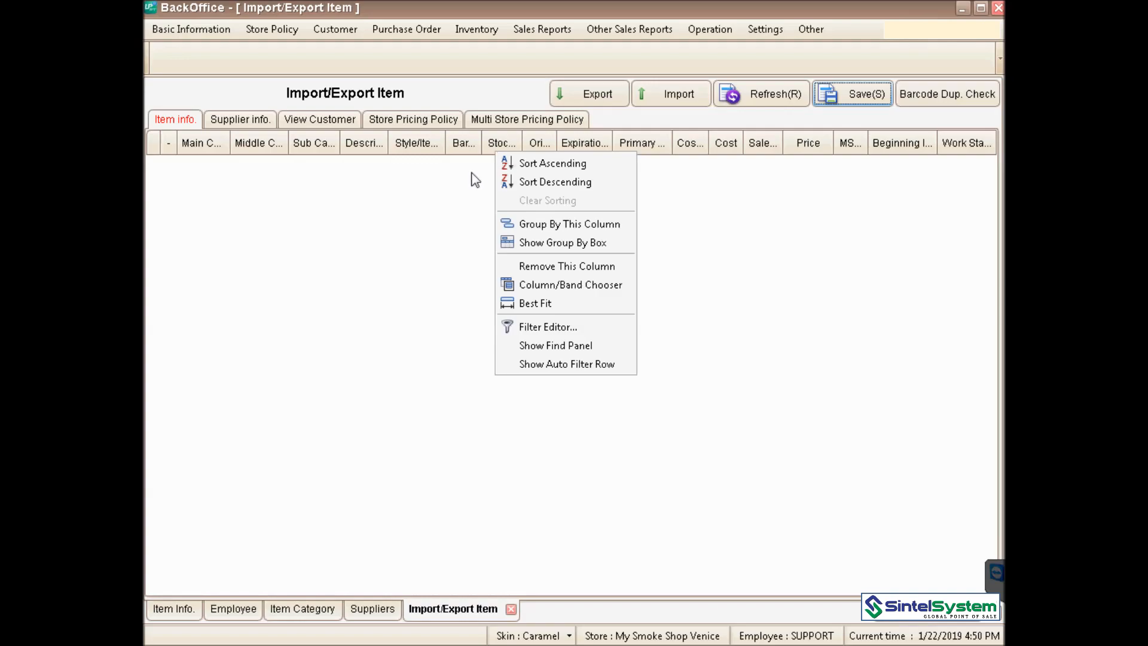
pyautogui.click(460, 187)
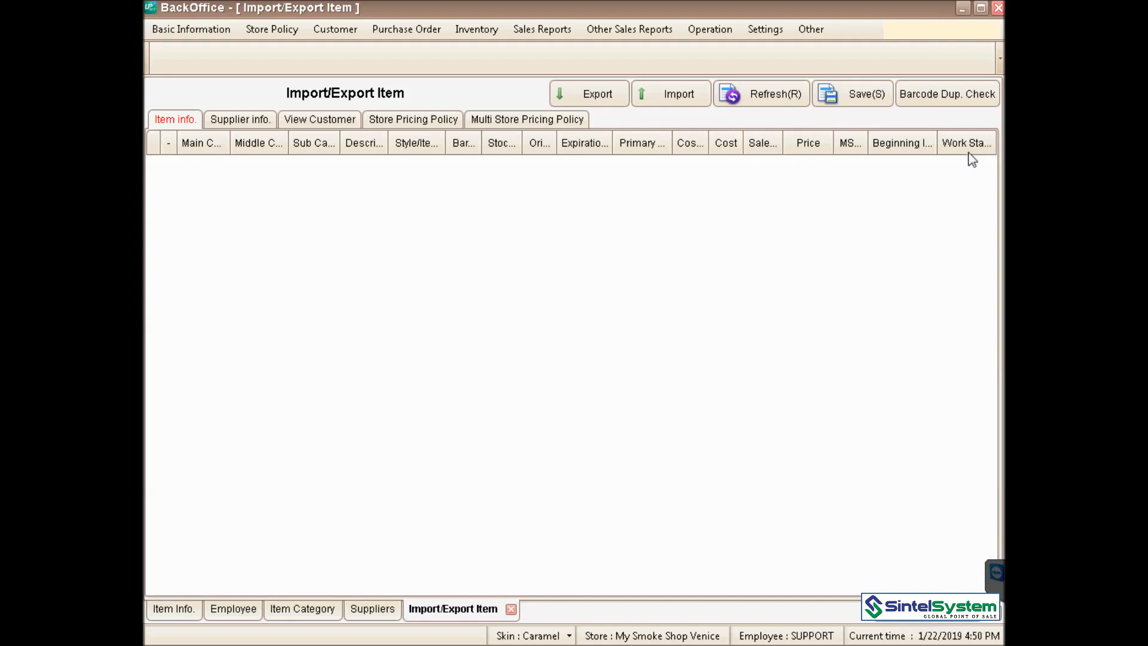
# - Start an item import from the Import/Export Item screen, then show the Basic Information options
pyautogui.click(677, 97)
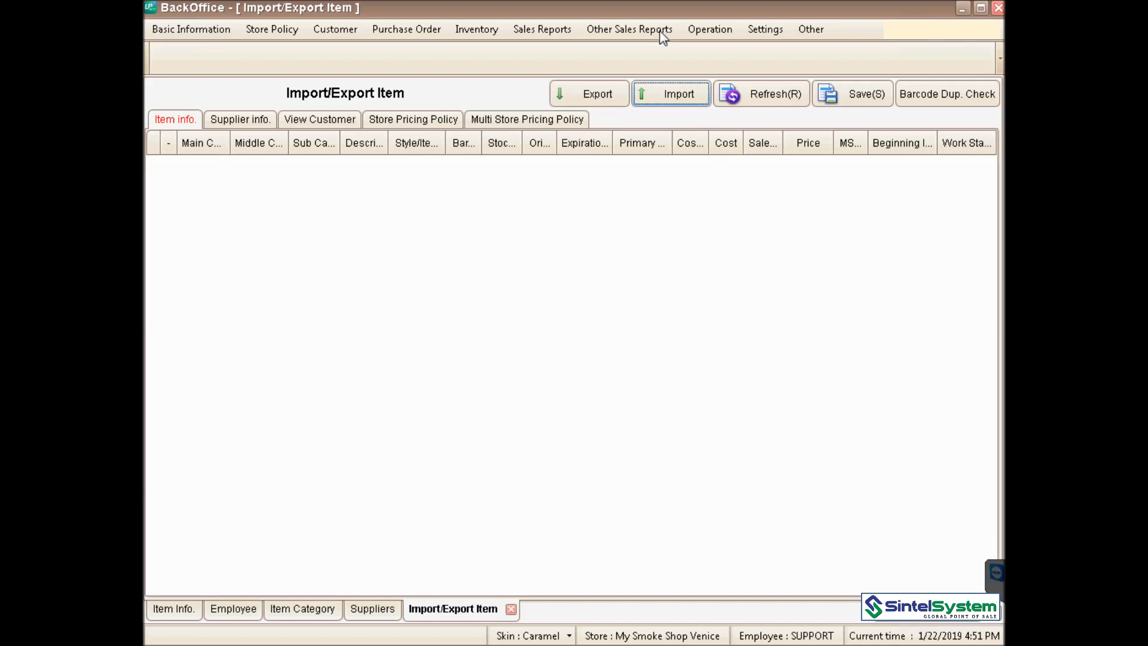
pyautogui.click(659, 30)
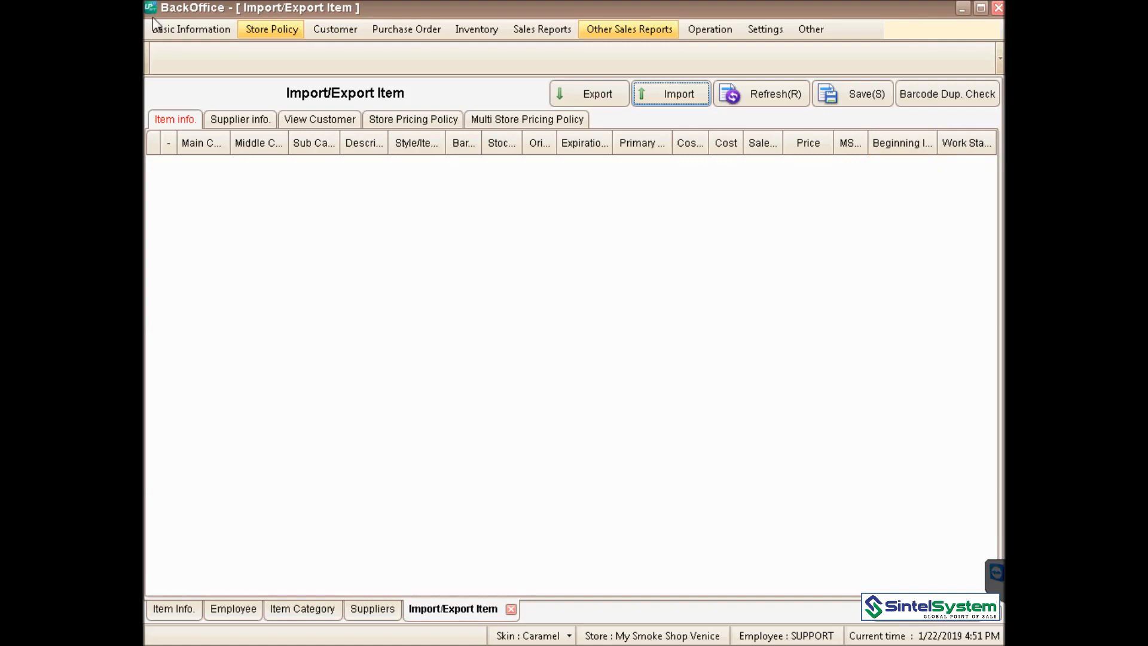
pyautogui.click(201, 29)
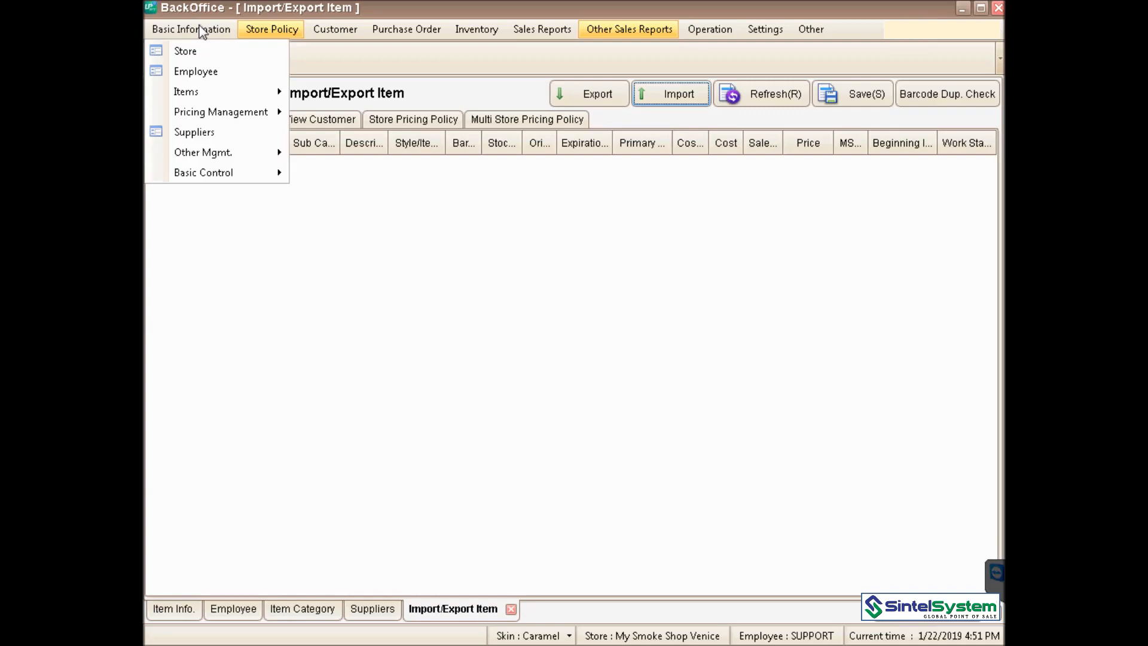
# - Open Pricing By Store and filter the items by Main Category Cigars
pyautogui.moveTo(191, 92)
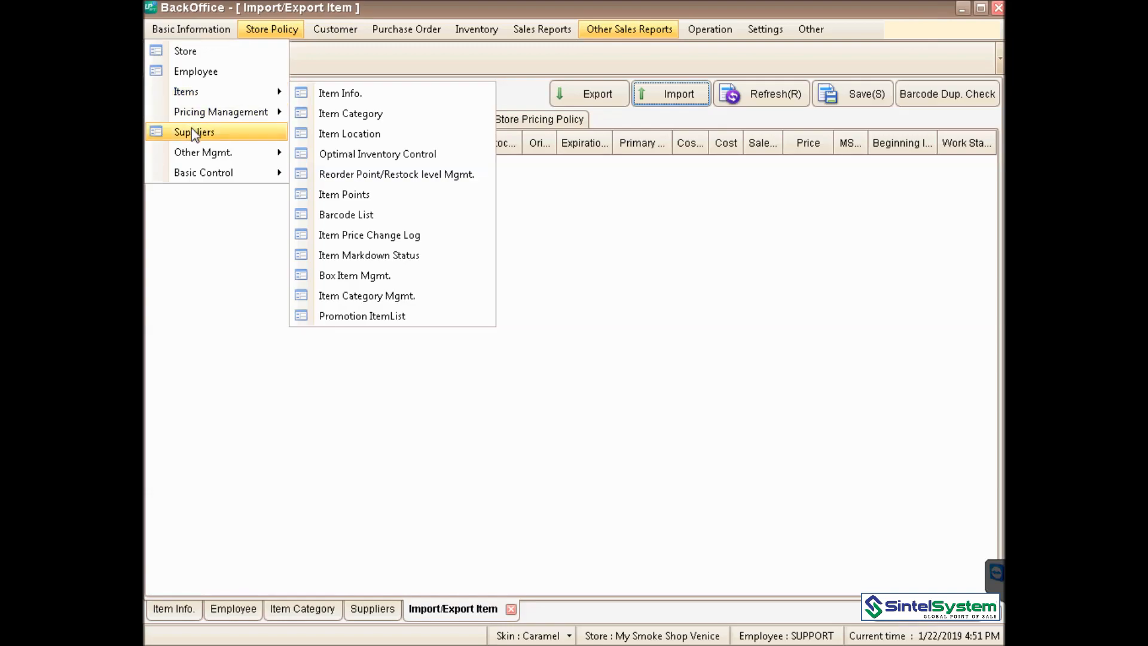
pyautogui.moveTo(219, 118)
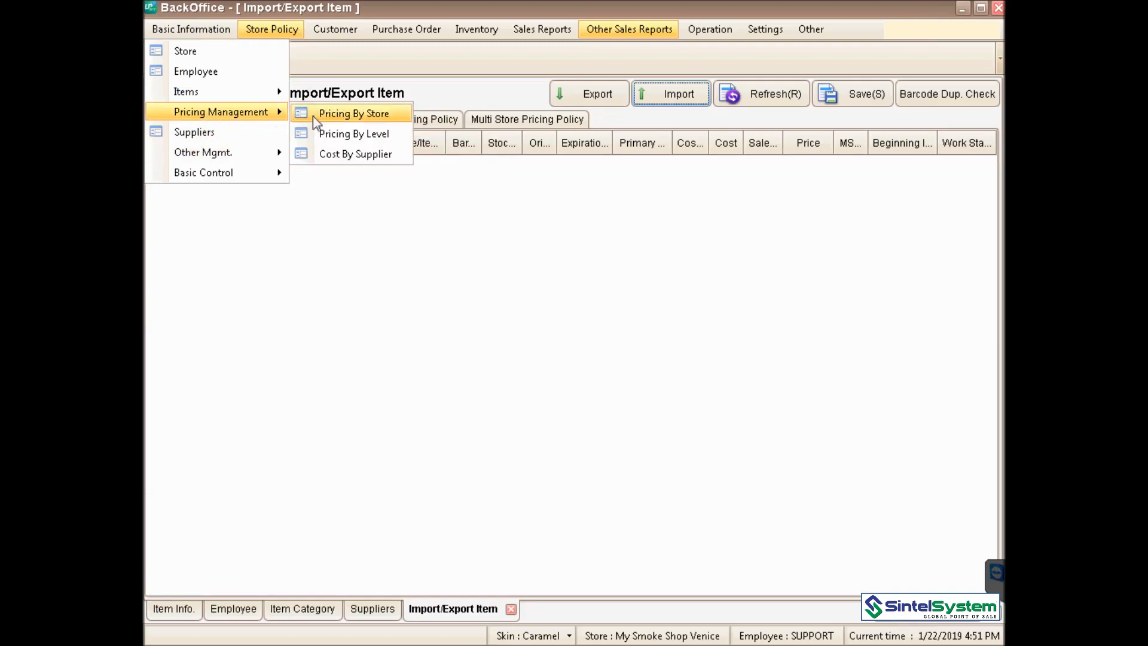
pyautogui.click(357, 115)
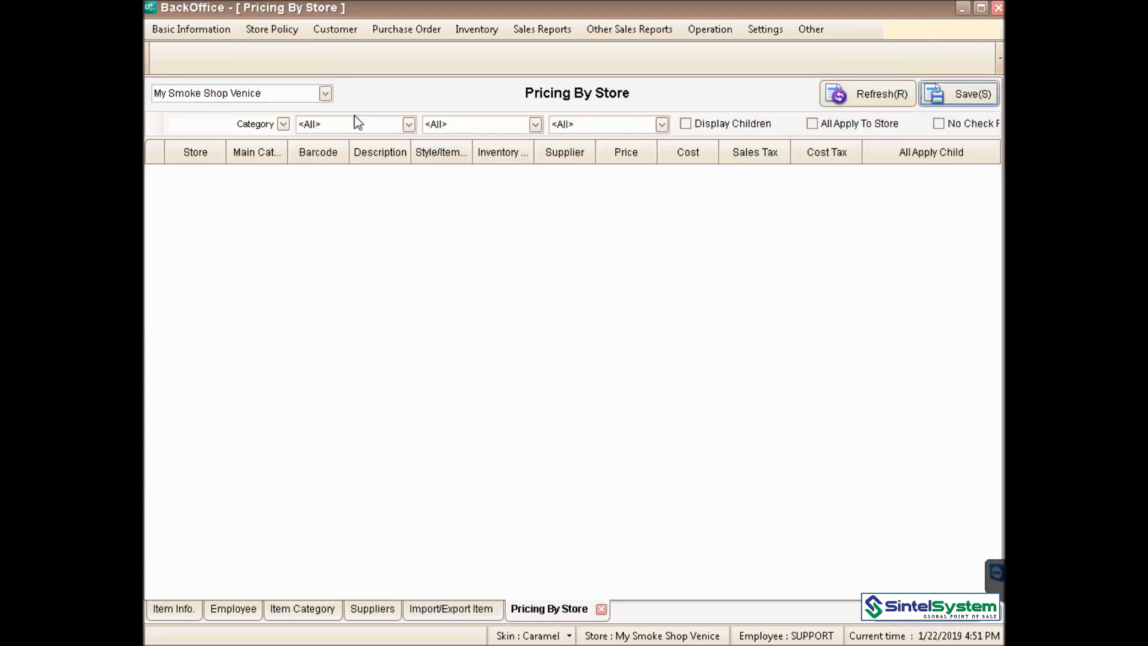
pyautogui.click(283, 123)
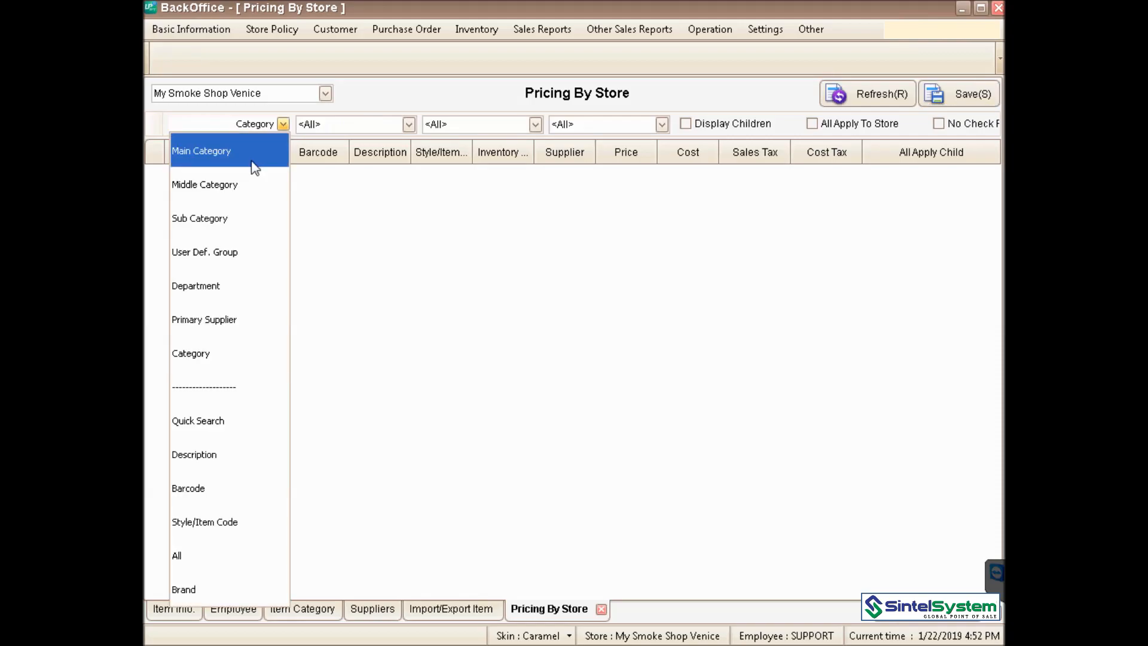
pyautogui.click(201, 151)
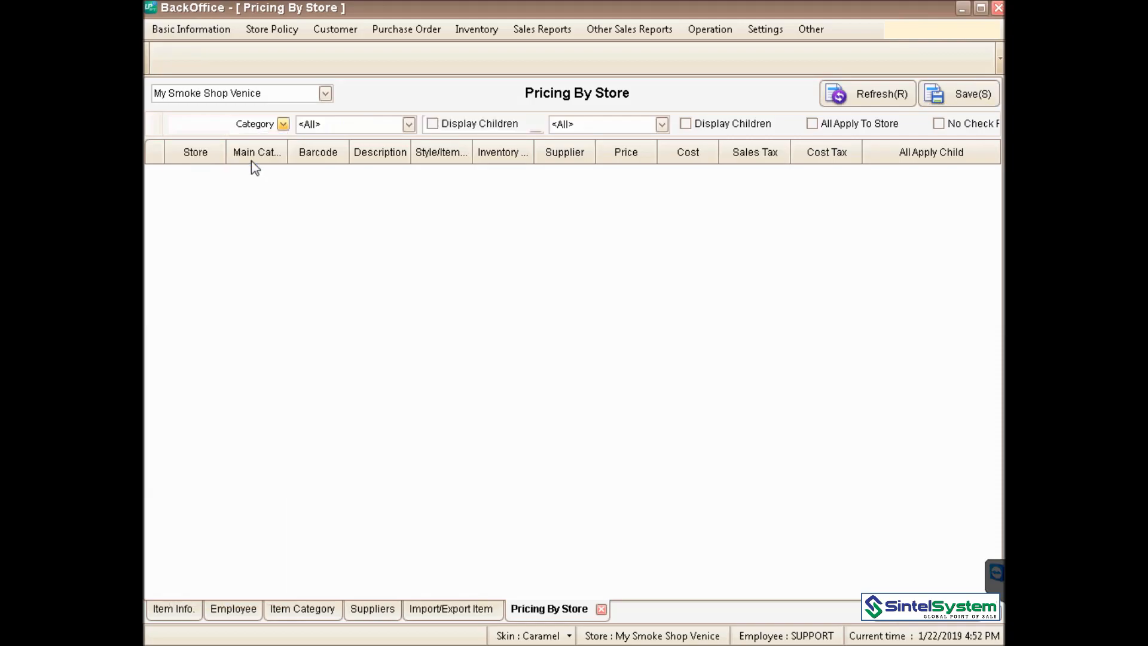
pyautogui.click(409, 125)
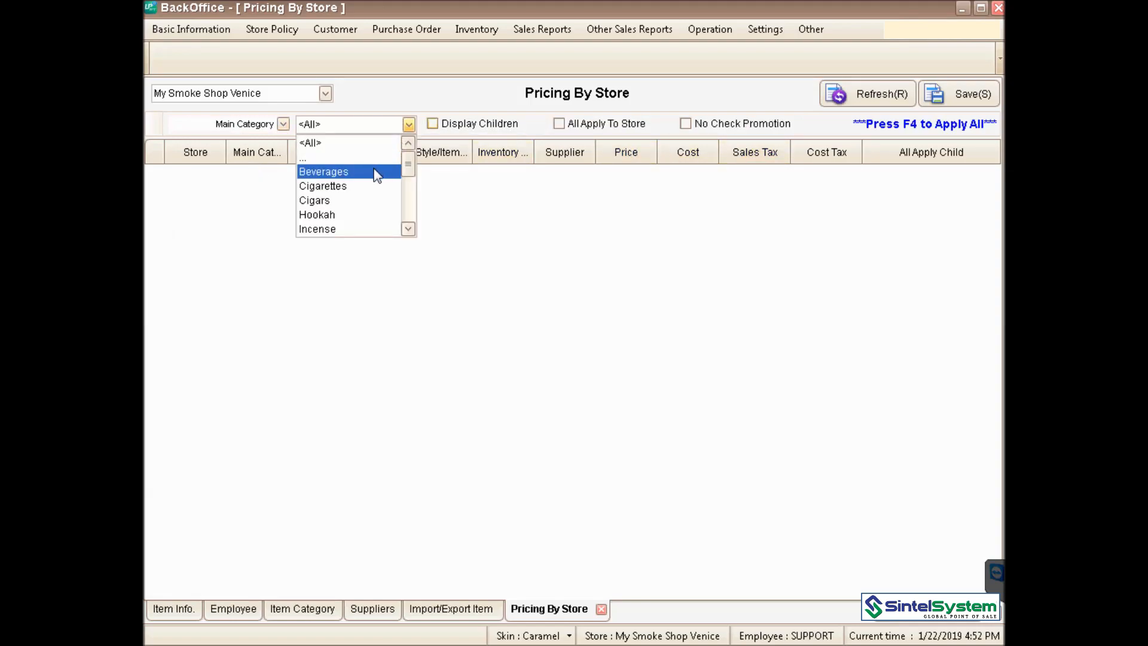
pyautogui.click(358, 201)
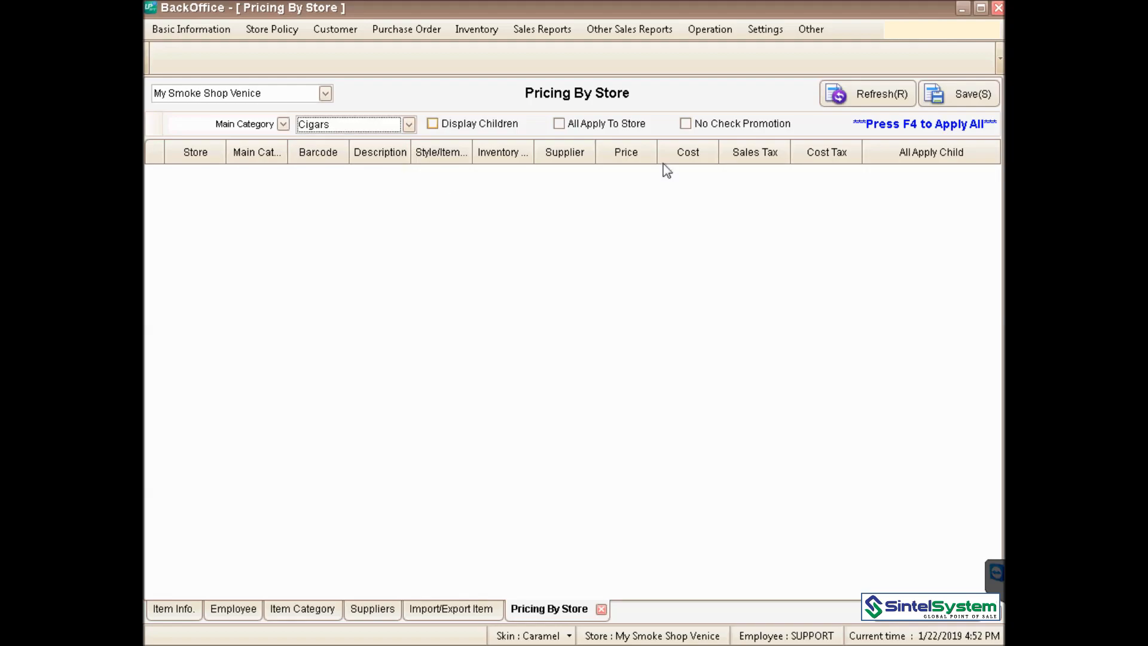
# - Refresh the Cigars list and open the second 1038 COHIBA row's price log (79.99, cost 40.00)
pyautogui.click(884, 97)
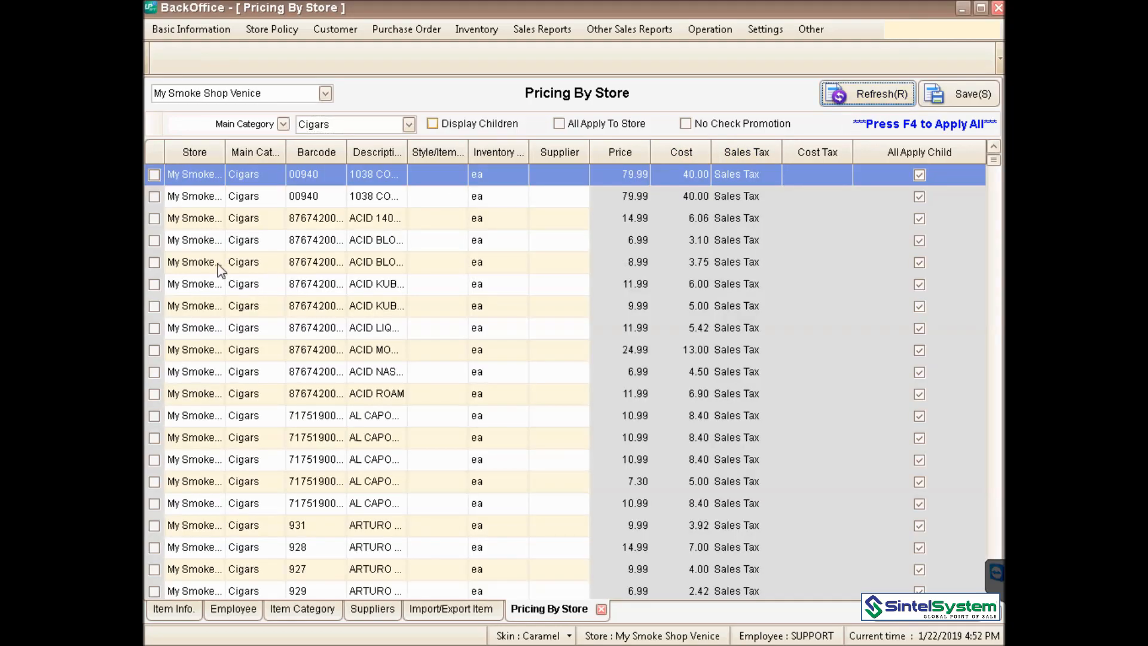
pyautogui.click(155, 199)
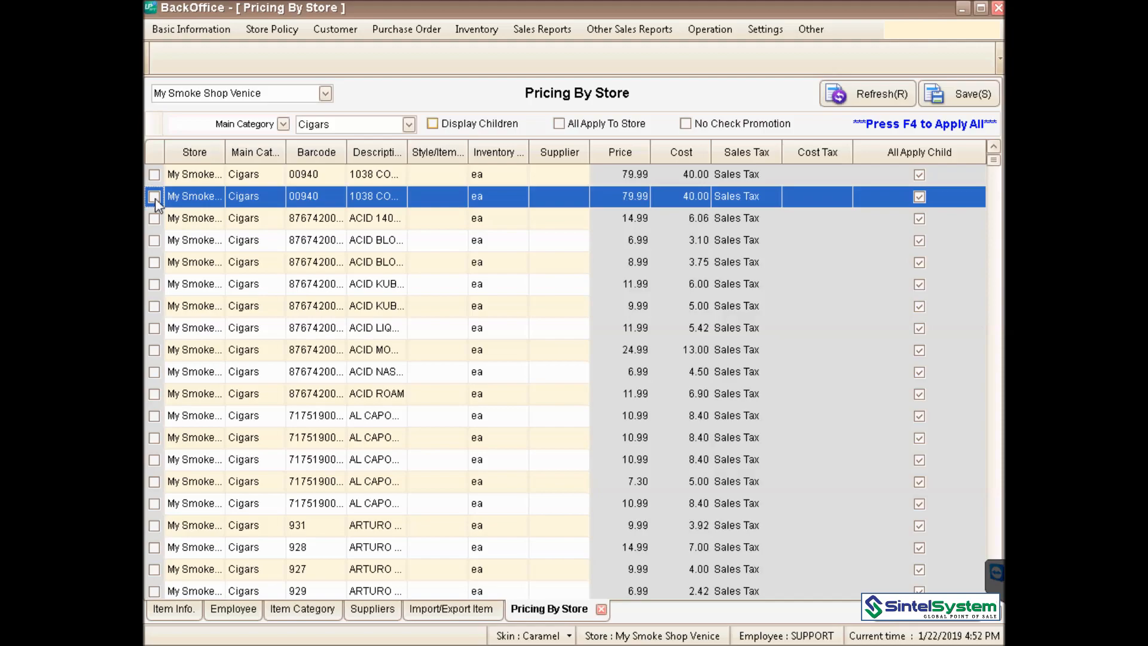
pyautogui.doubleClick(618, 195)
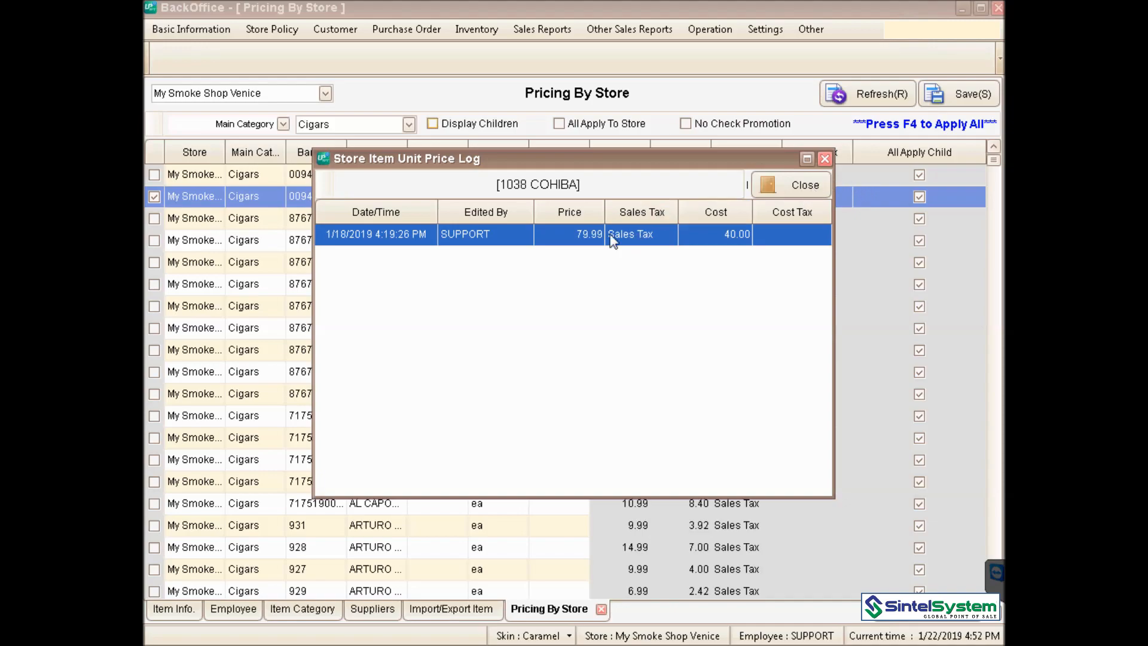
# - Close the price log and change the second 1038 COHIBA row's price from 79.99 to 89.99
pyautogui.click(799, 186)
pyautogui.click(616, 197)
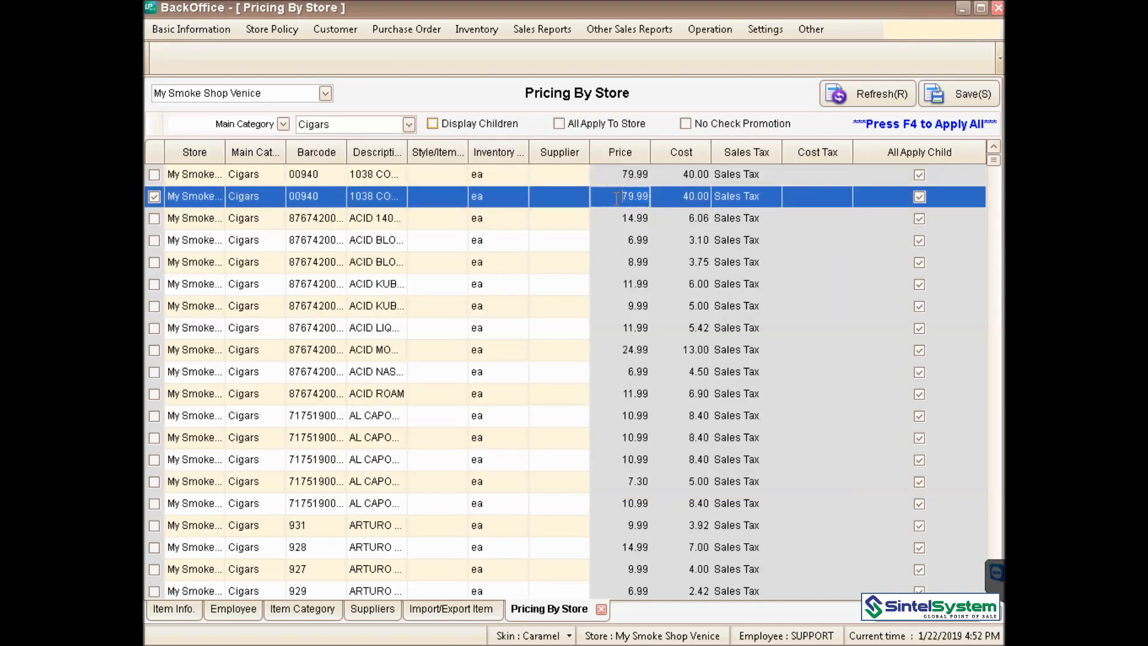
pyautogui.moveTo(617, 198); pyautogui.dragTo(653, 205)
pyautogui.write('0.08')
pyautogui.write('9')
pyautogui.click(230, 29)
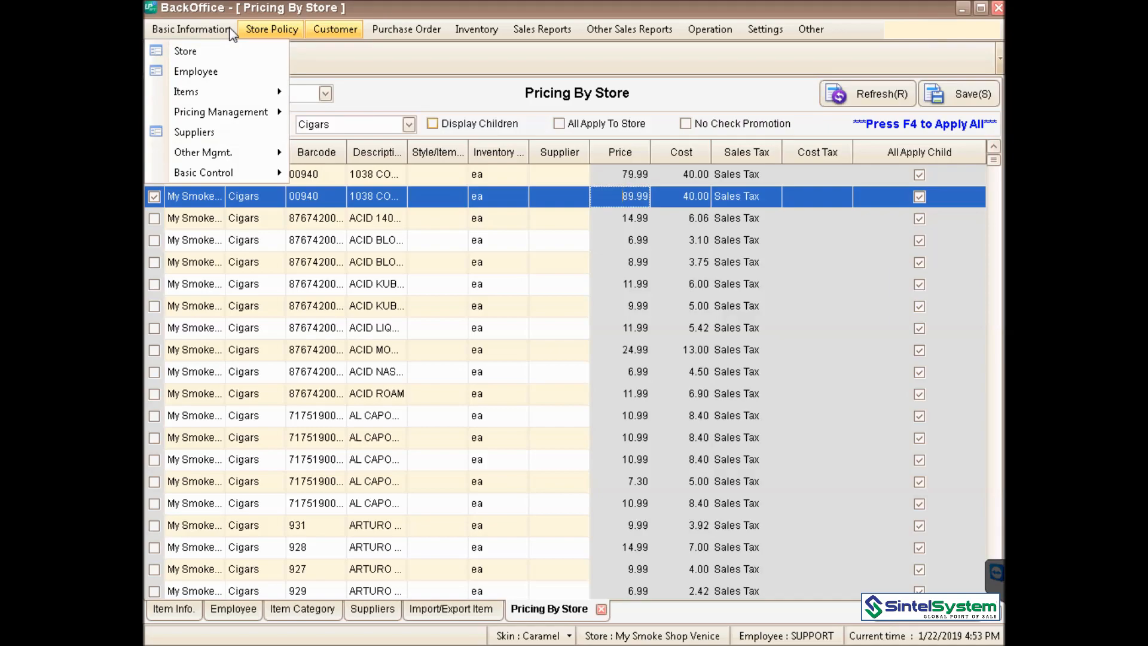
# - Open Store Policy > Promotions and view the Zig-Zag Mix and Match promotion at 0.33 fixed price
pyautogui.click(259, 32)
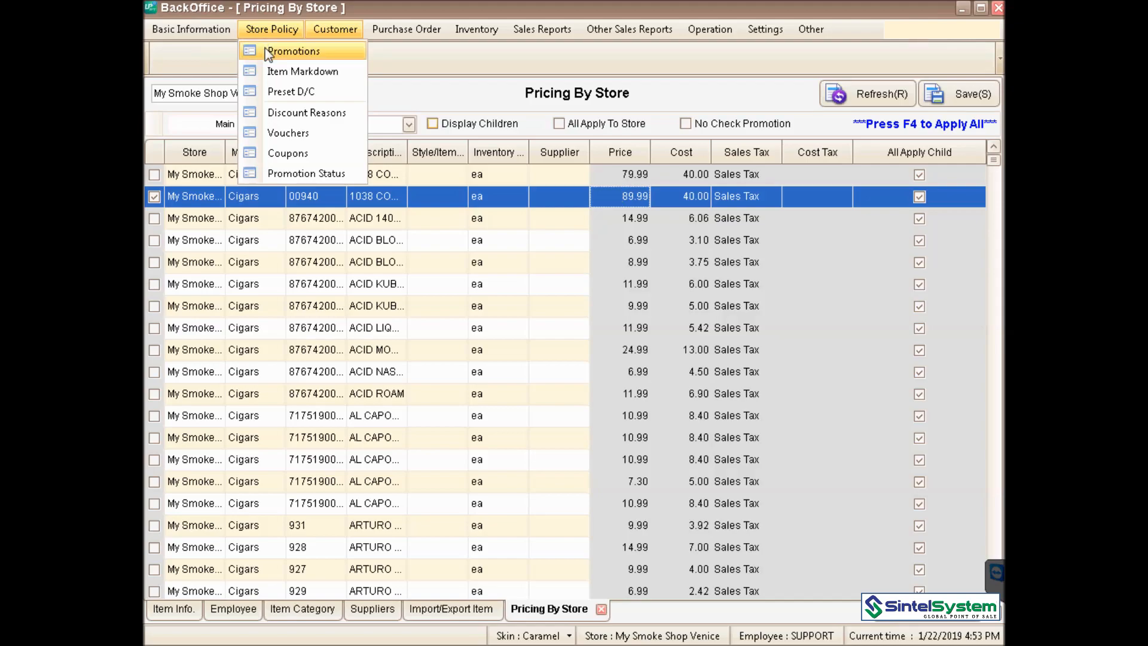
pyautogui.click(267, 53)
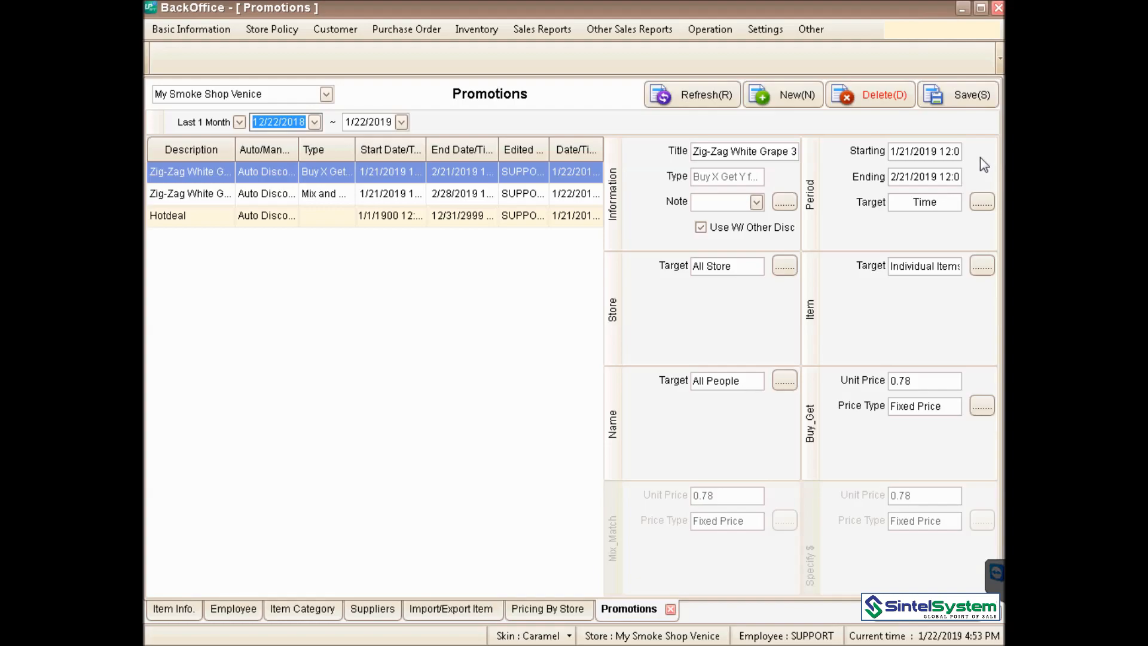
pyautogui.click(334, 201)
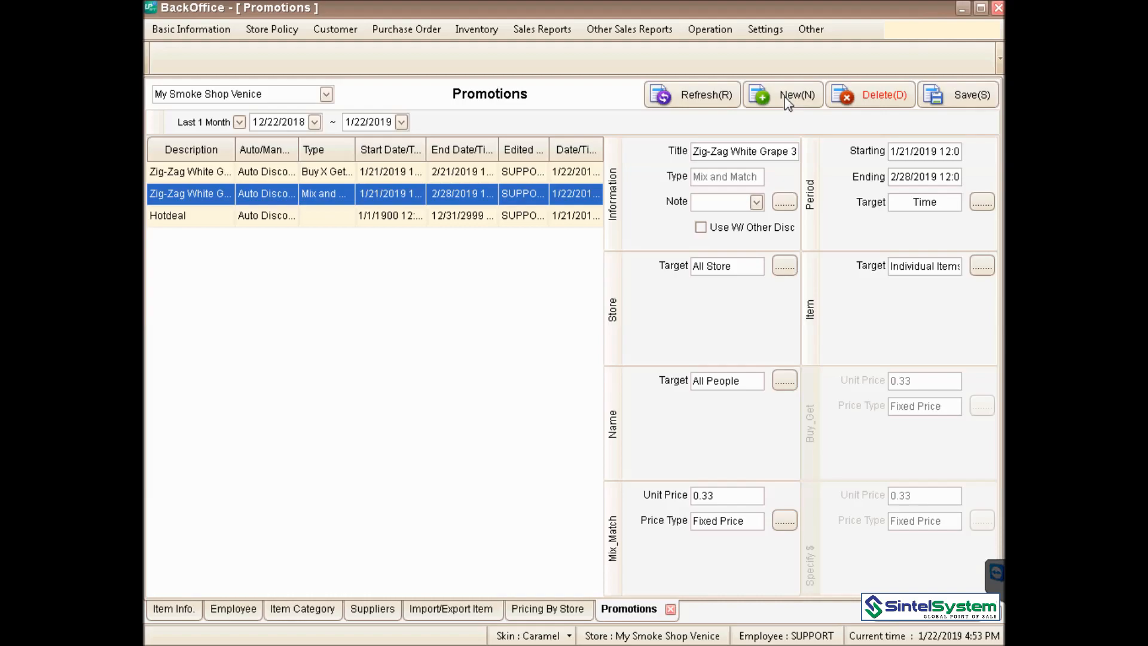
pyautogui.click(279, 33)
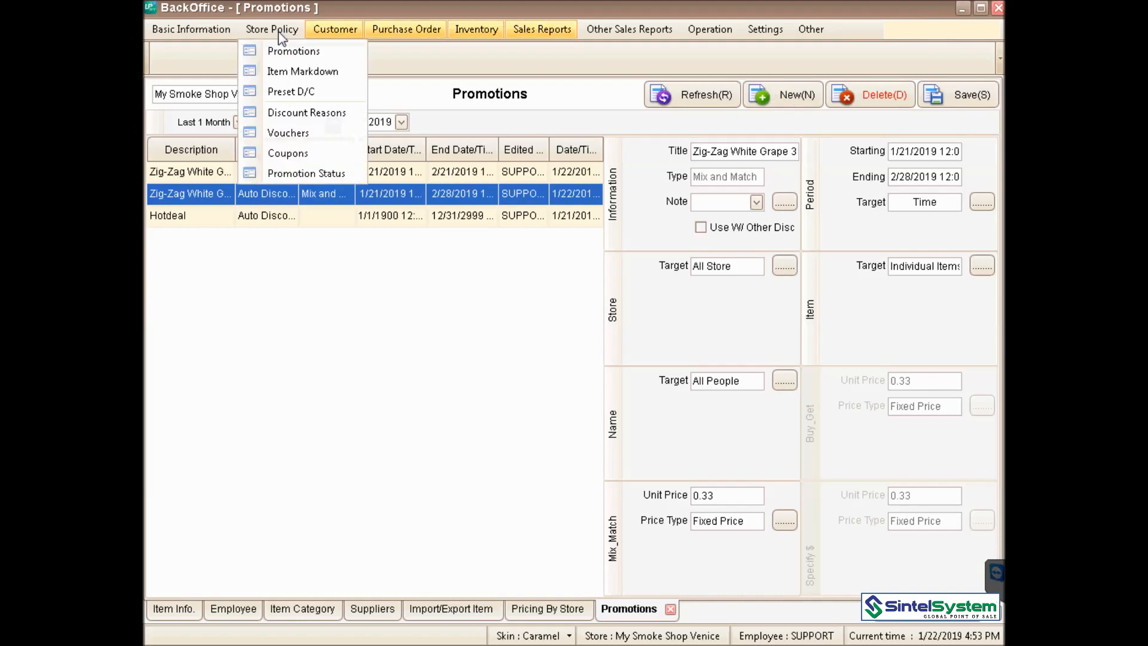
# - Open Preset D/C to list the predefined discounts from 5% Off to 50% Off
pyautogui.click(278, 91)
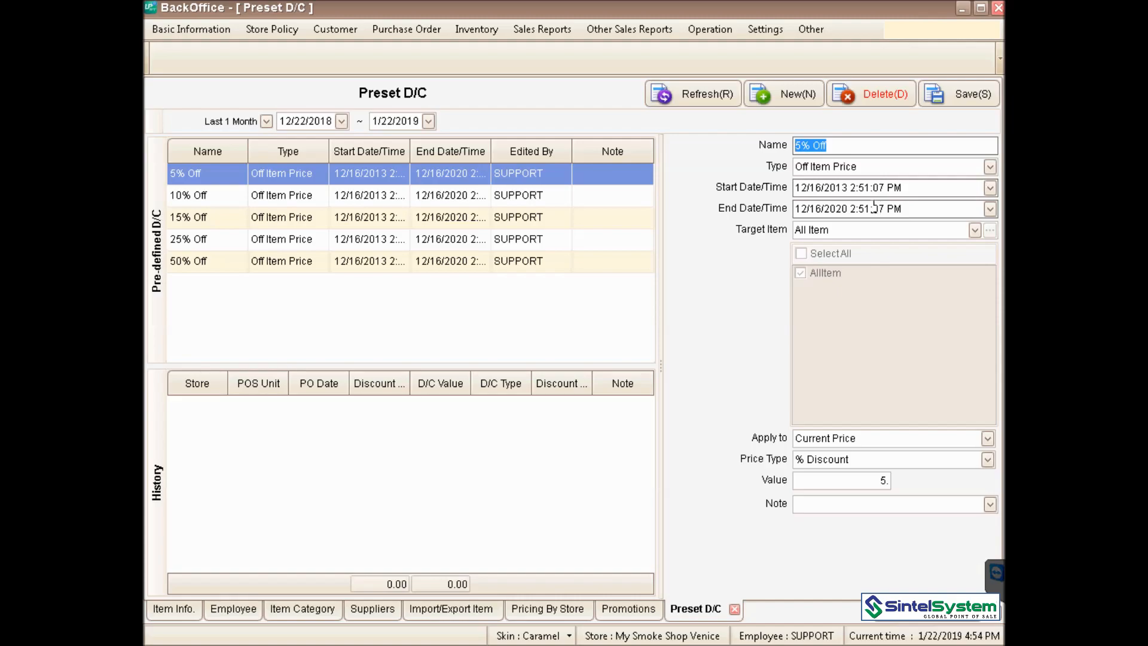
pyautogui.click(339, 31)
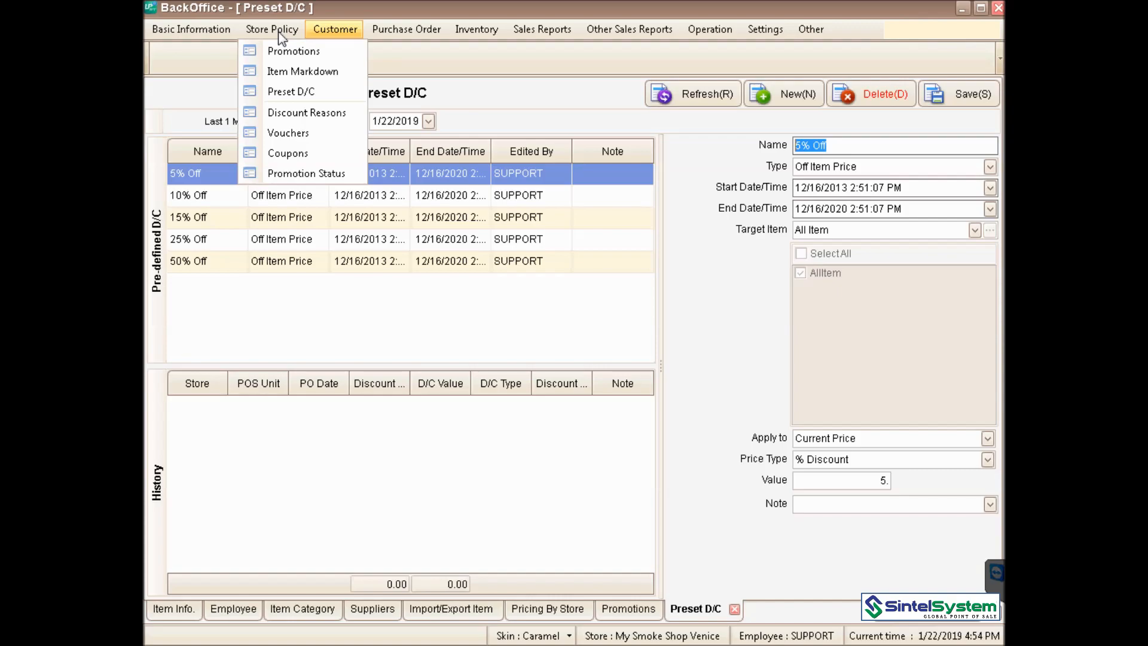
# - Close the Store Policy menu and show the Purchase Order options
pyautogui.click(335, 28)
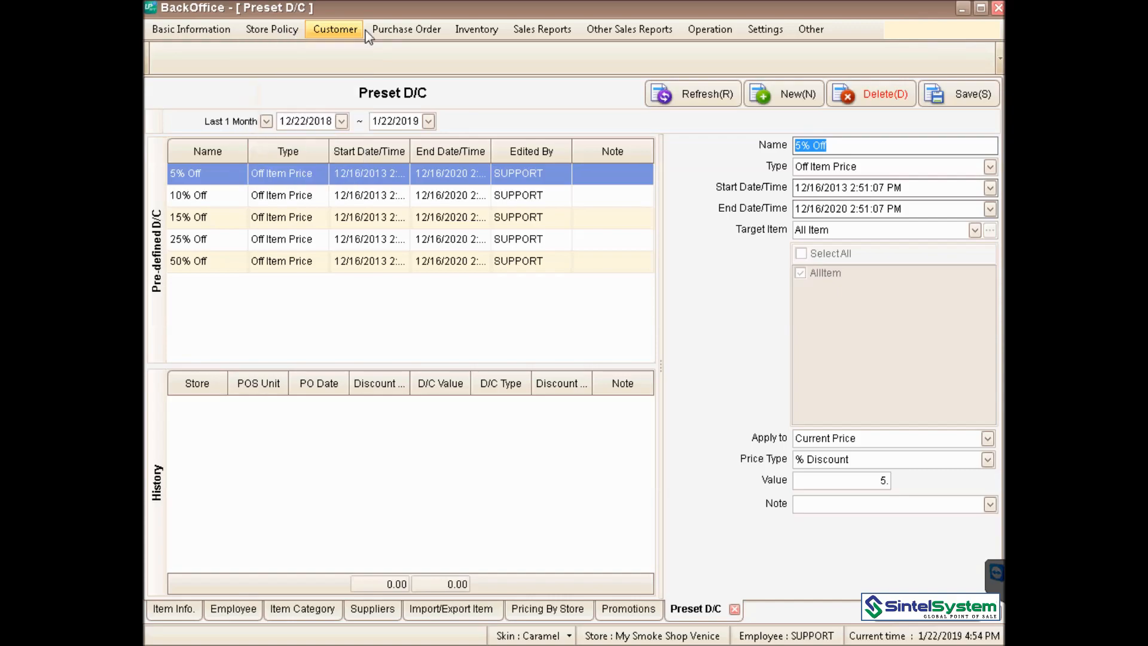
pyautogui.click(385, 30)
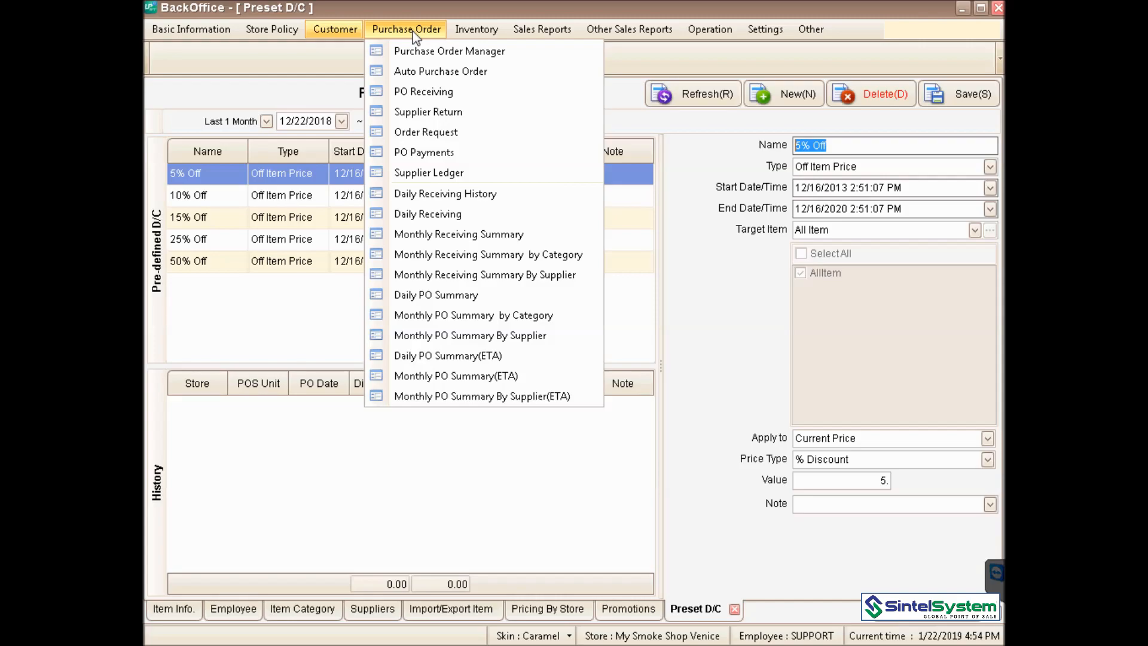
# - Show the Inventory options, from Physical Inventory through Box Inventory Adjustment
pyautogui.click(476, 31)
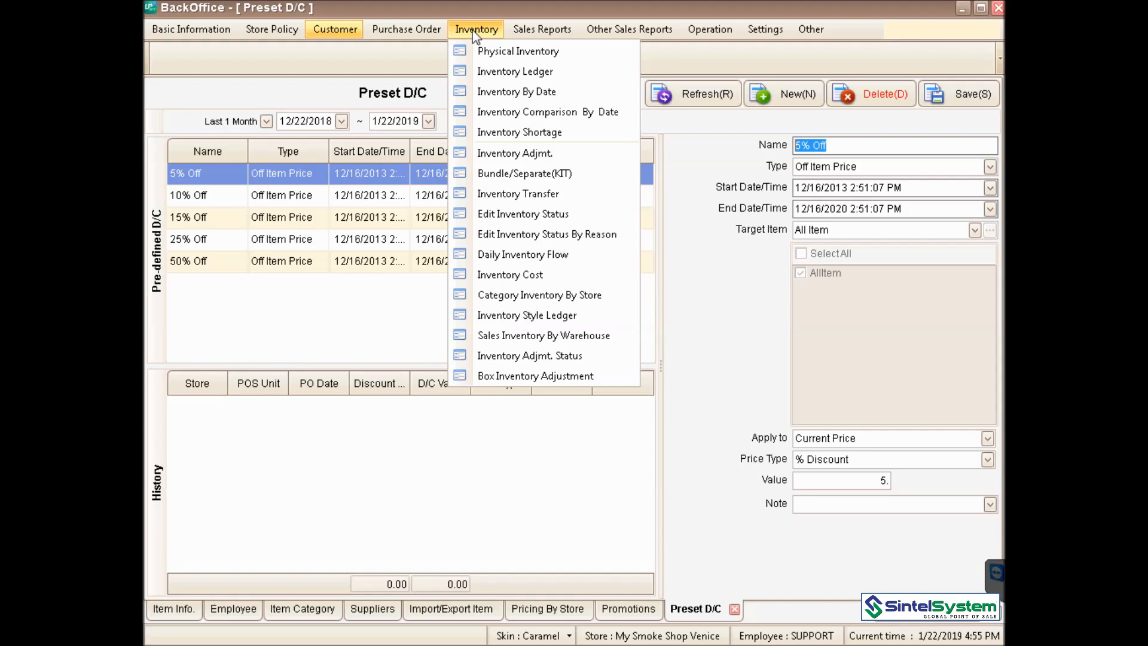
# - Open Physical Inventory filtered to Main Category Lighters, listing 808 items with 0 on hand
pyautogui.click(461, 52)
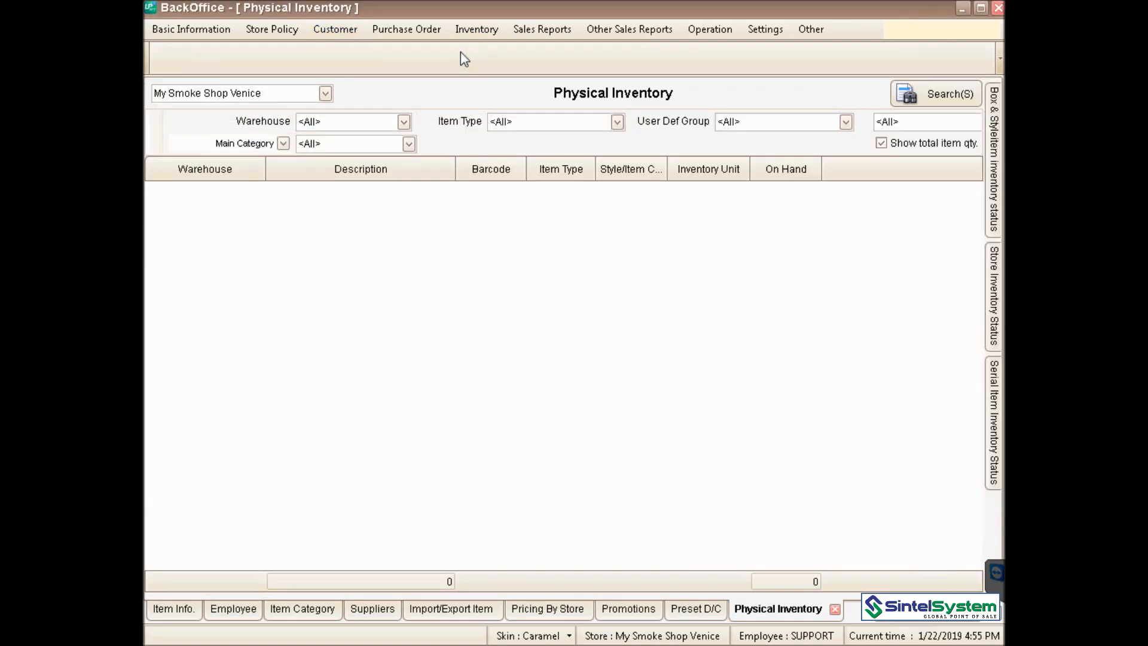
pyautogui.click(283, 144)
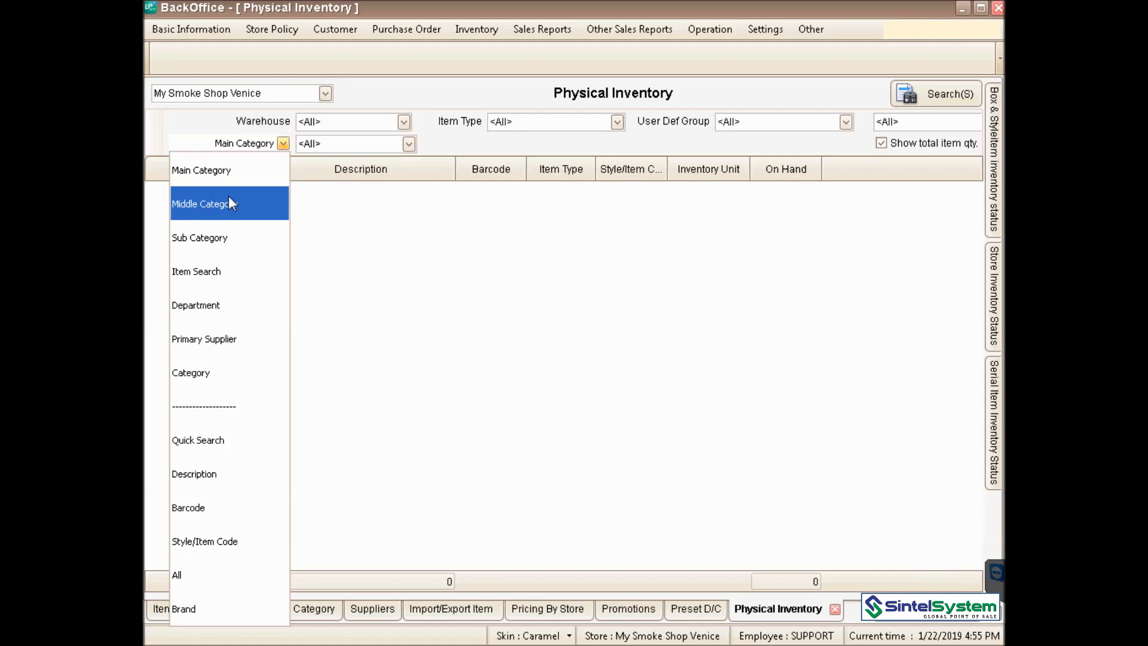
pyautogui.click(229, 174)
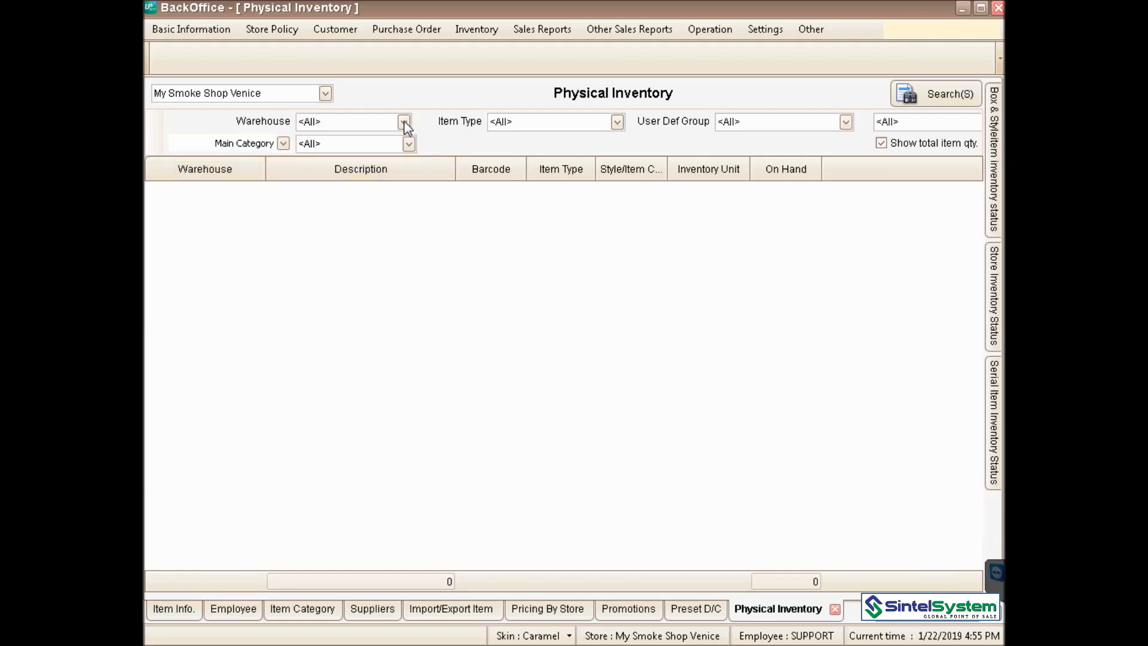
pyautogui.click(408, 146)
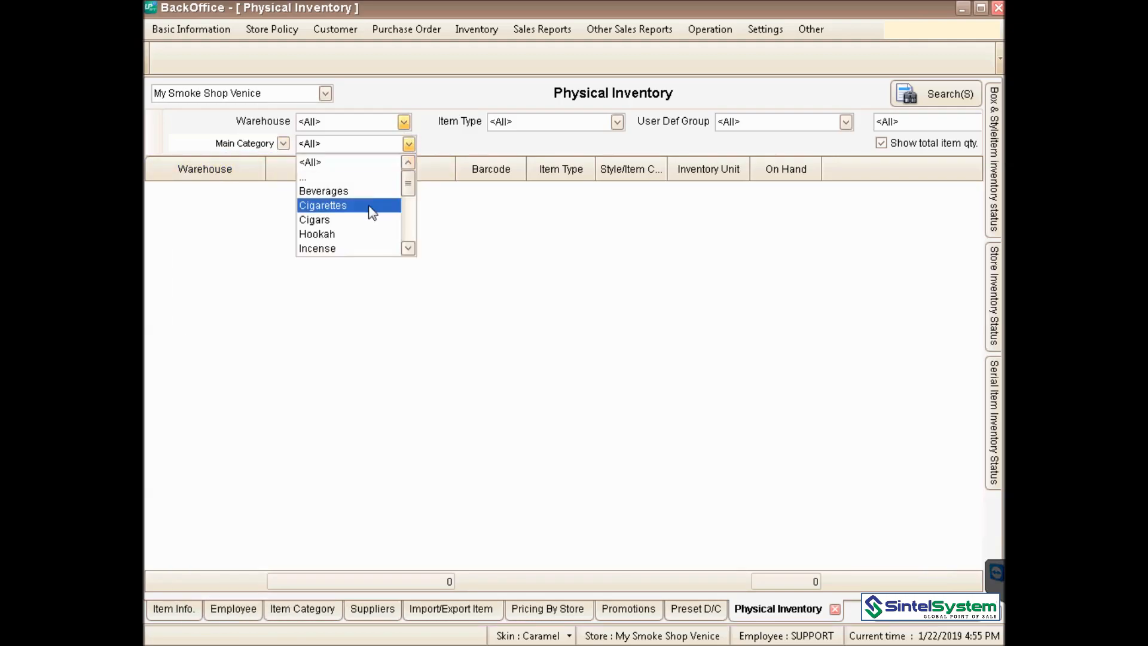
pyautogui.click(408, 249)
pyautogui.click(408, 248)
pyautogui.click(378, 236)
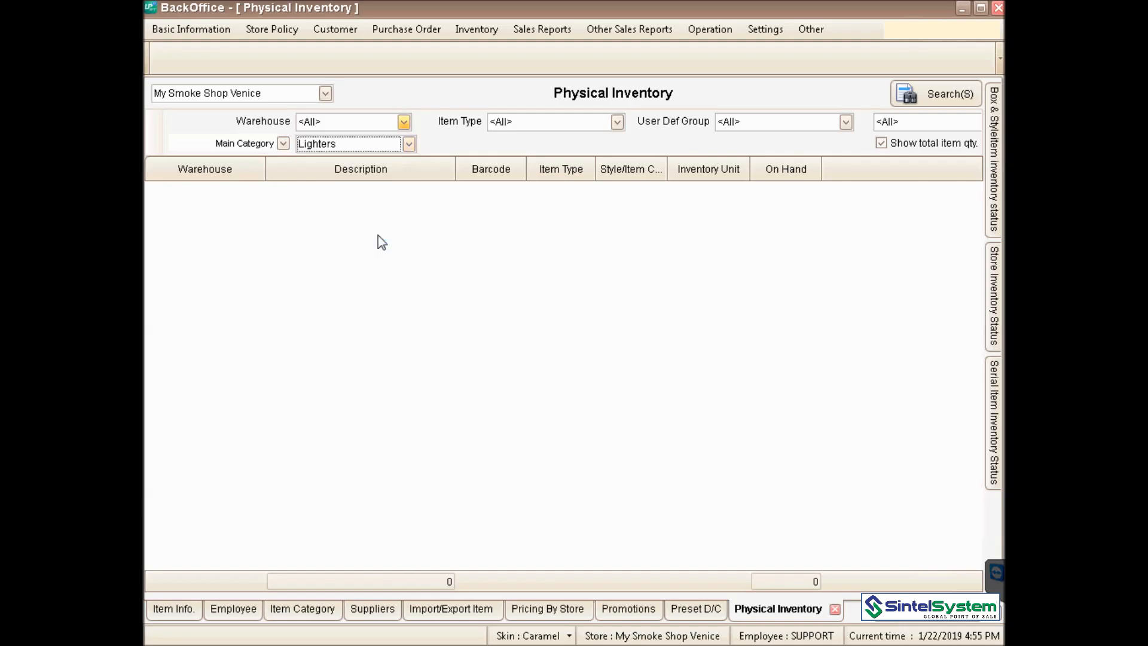
pyautogui.click(915, 100)
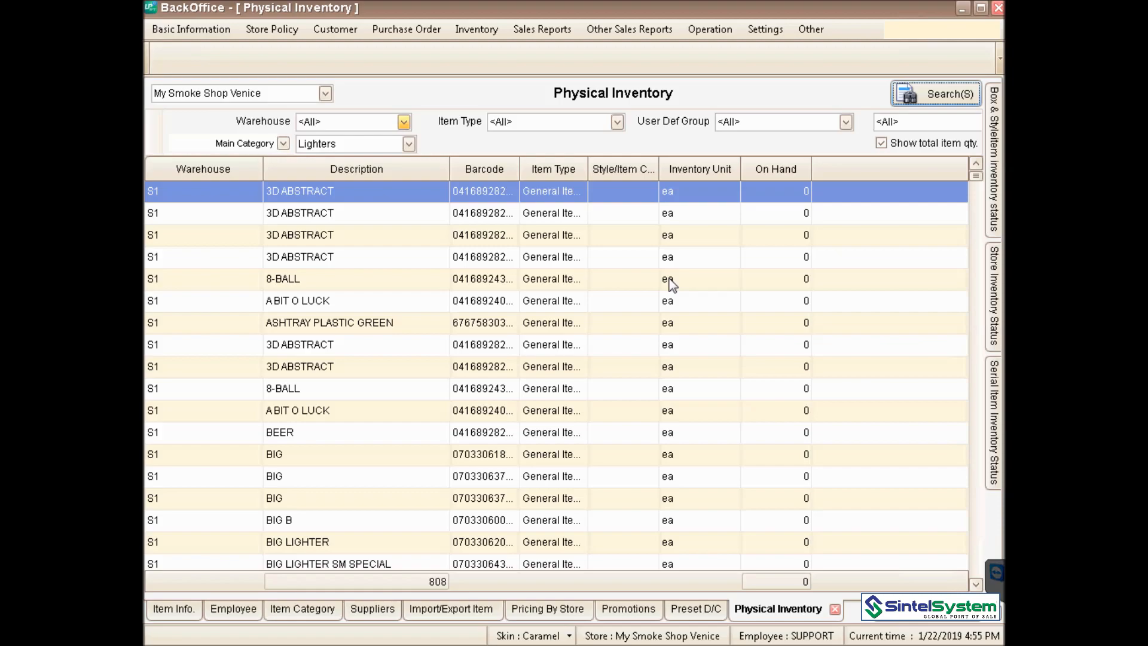
# - Open the Inventory Ledger for 3D ABSTRACT and browse the Item Search Description options
pyautogui.doubleClick(801, 192)
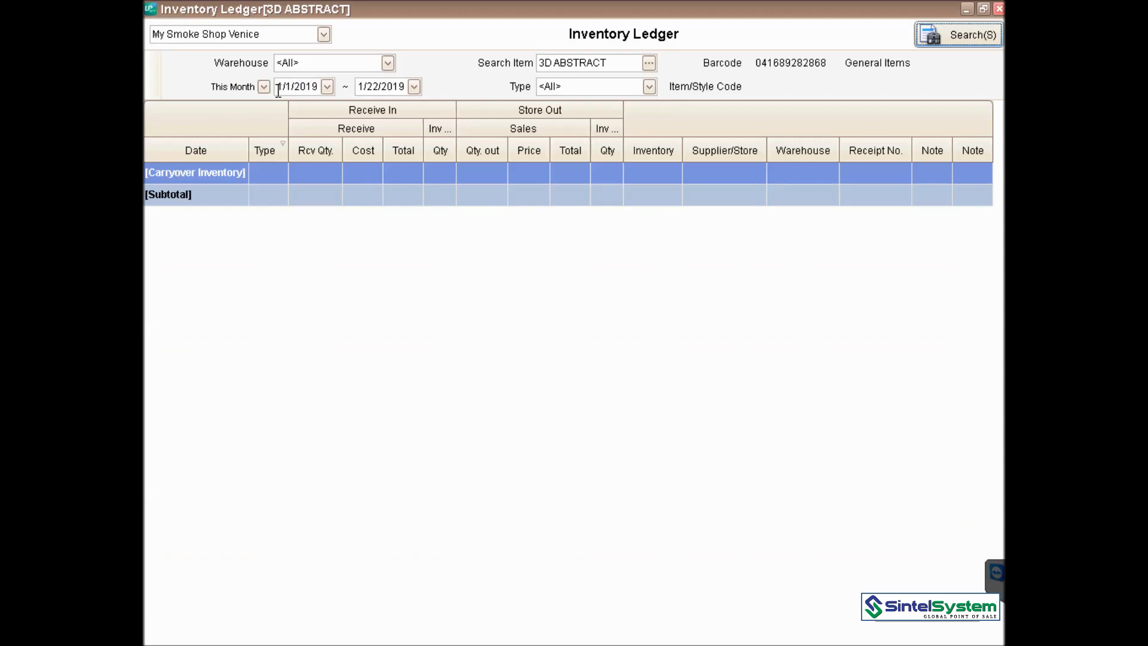
pyautogui.click(649, 64)
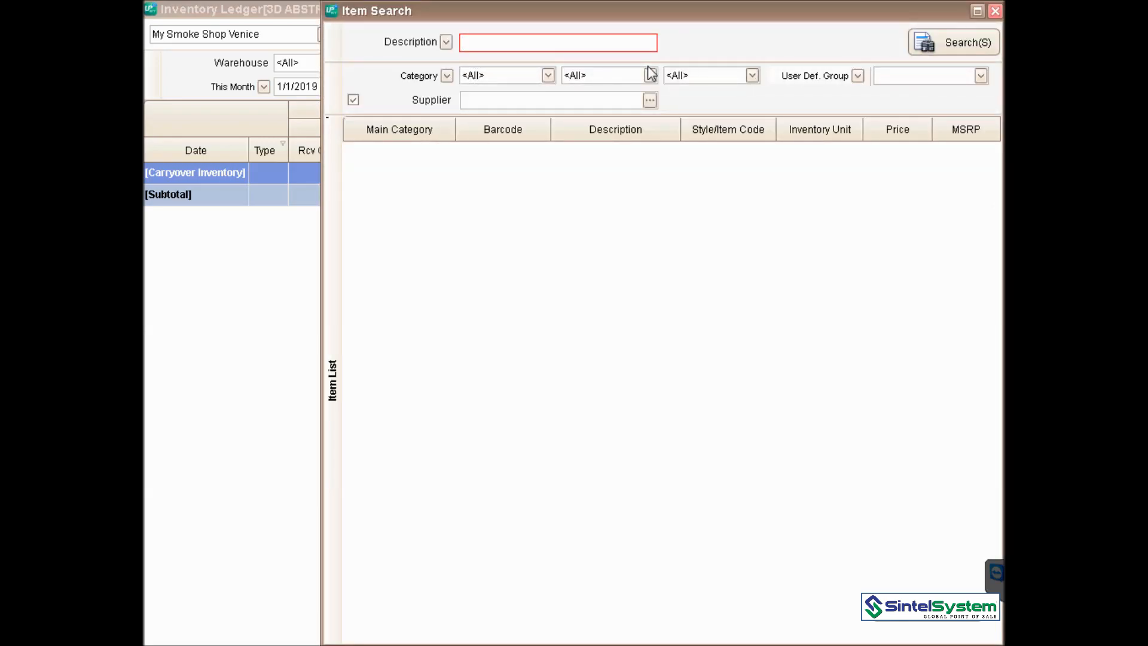
pyautogui.click(446, 42)
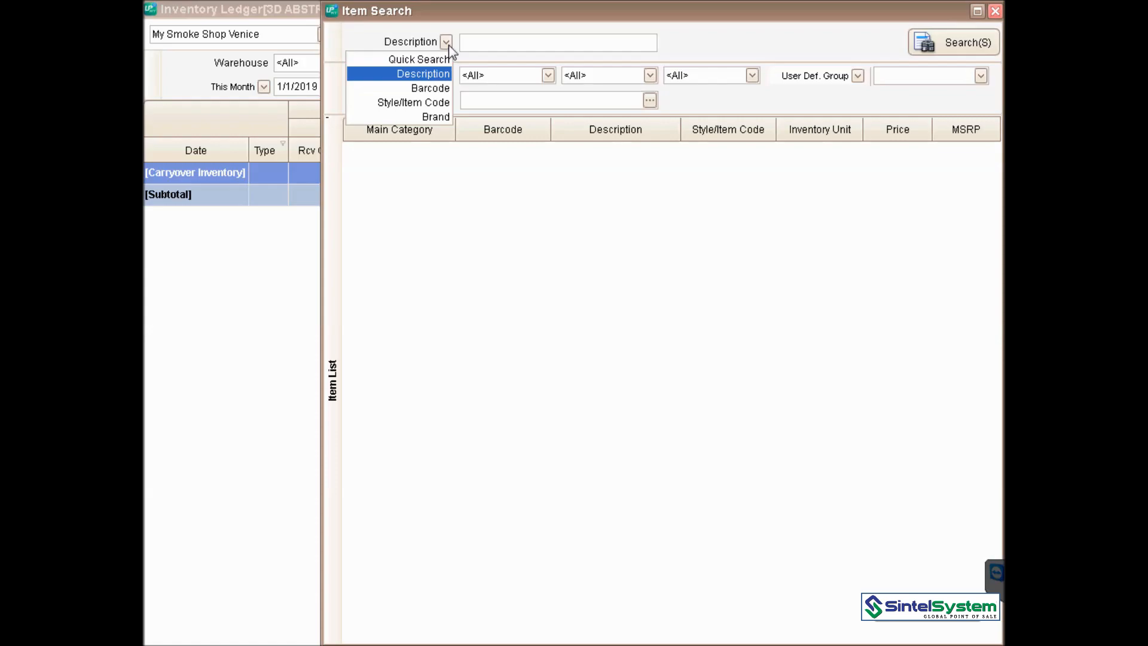
# - Close the Item Search dialog, then restore and close the Inventory Ledger window
pyautogui.click(995, 11)
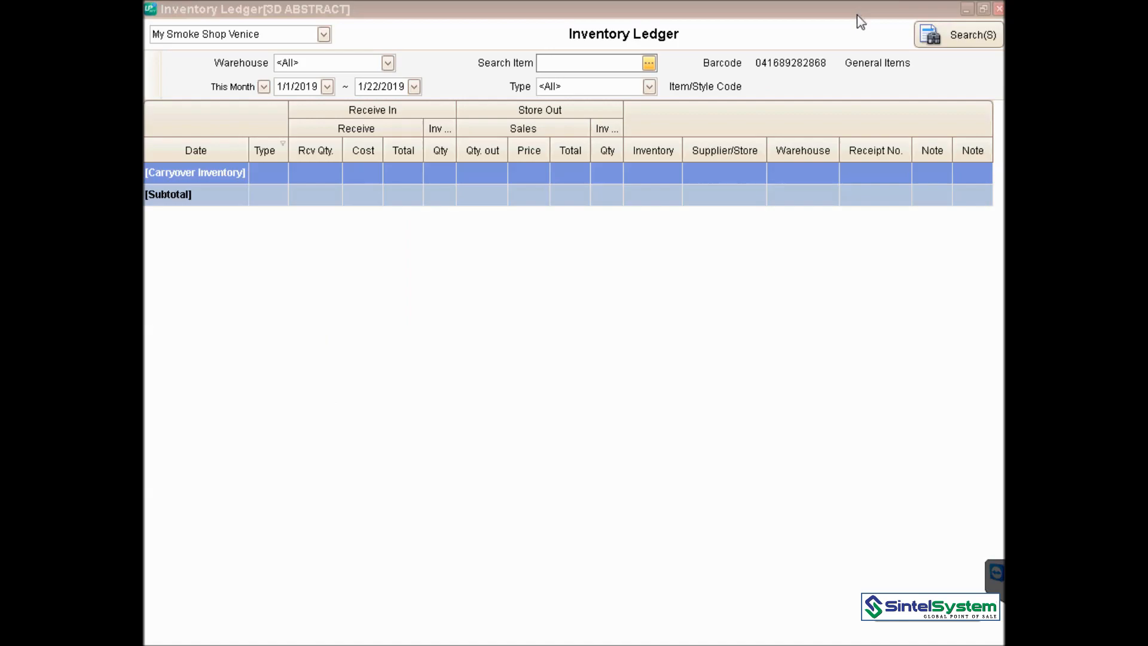
pyautogui.doubleClick(857, 14)
pyautogui.click(1000, 29)
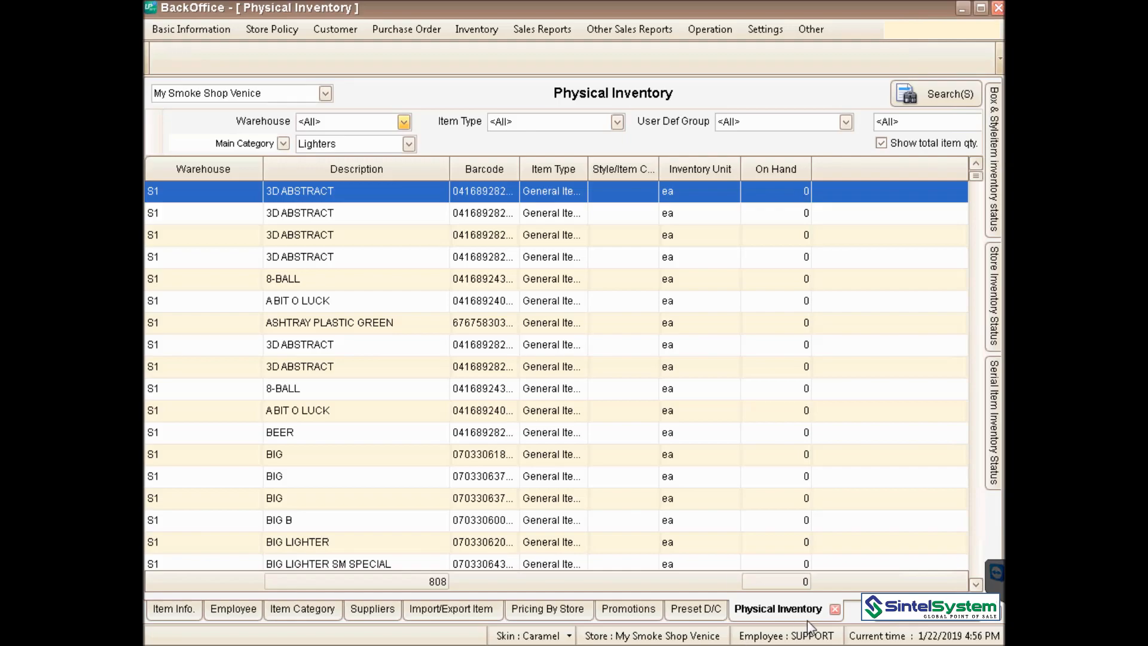
# - Close Physical Inventory and open Basic Information > Basic Control > Beginning Inventory
pyautogui.click(835, 610)
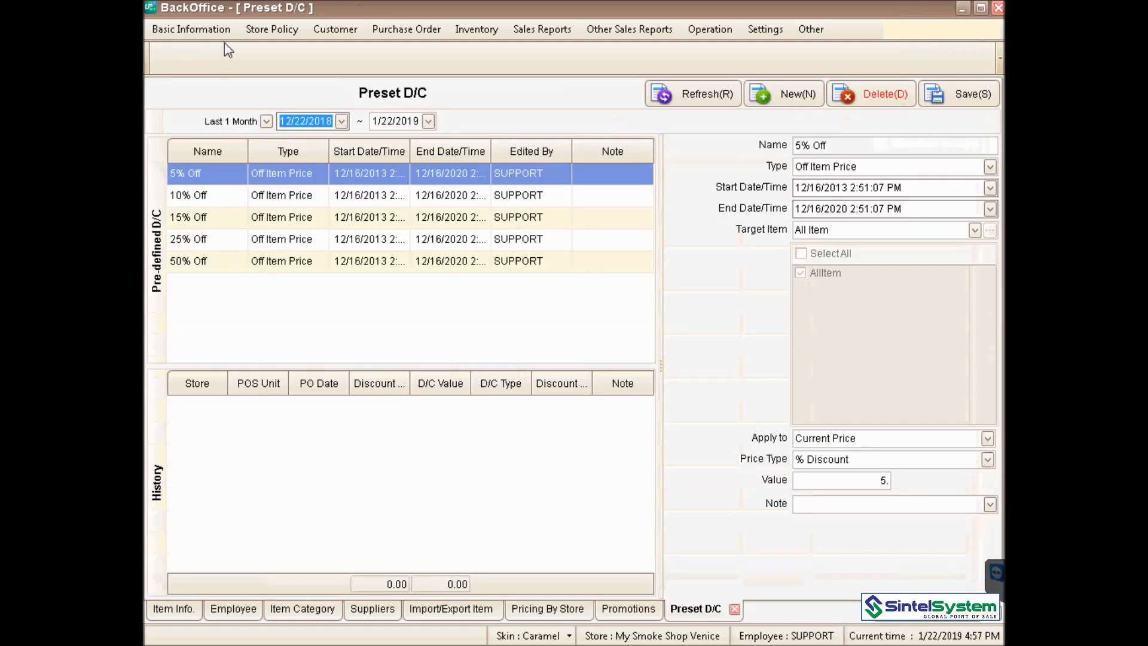
pyautogui.click(200, 29)
pyautogui.moveTo(207, 152)
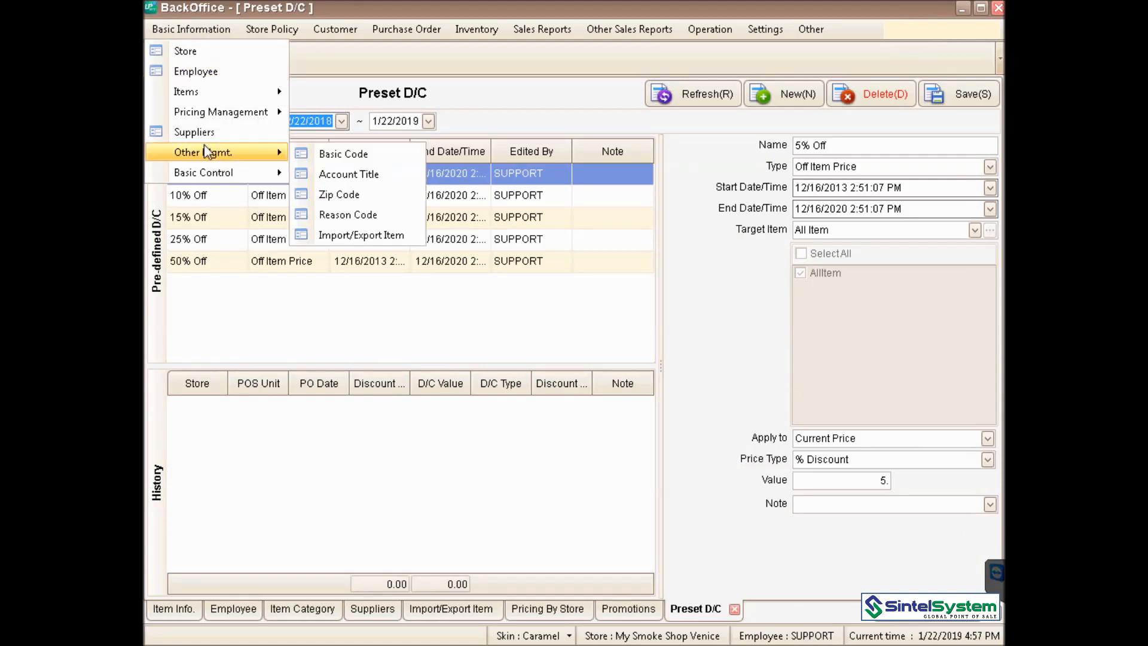
pyautogui.moveTo(194, 172)
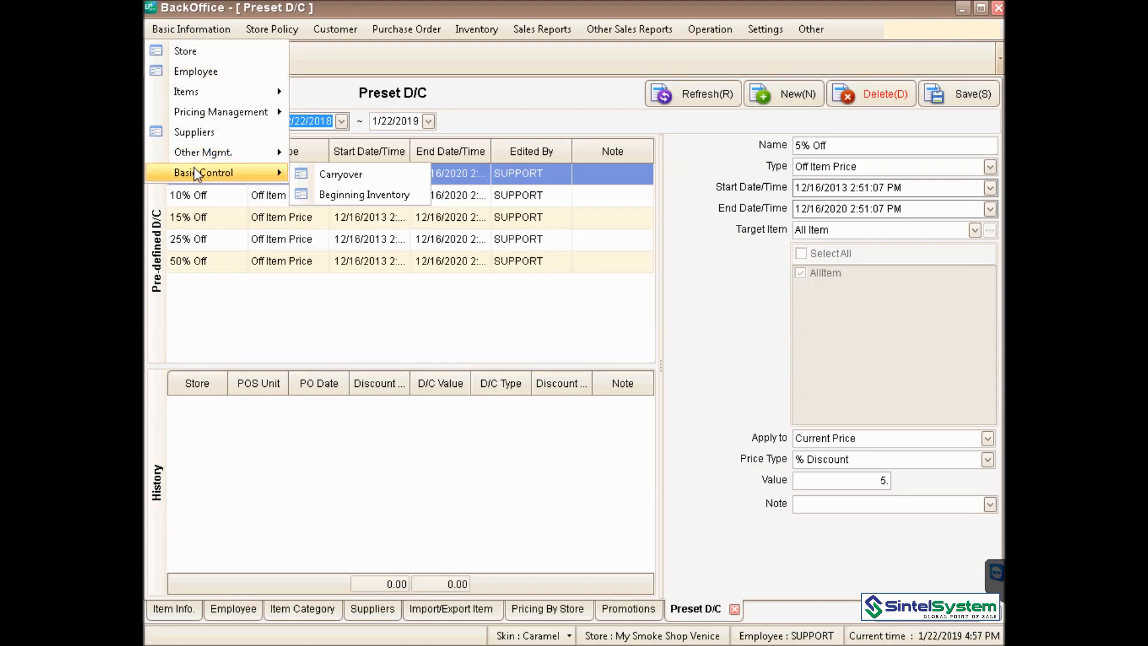
pyautogui.click(406, 195)
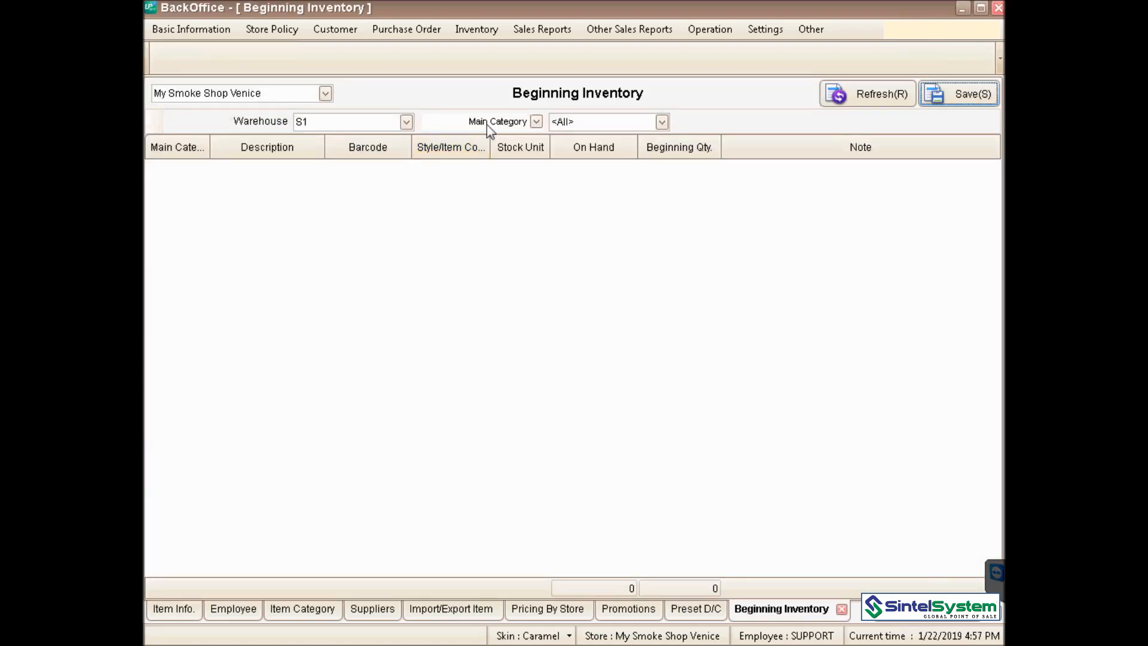
# - Filter Beginning Inventory to main category Lighters and refresh the item list
pyautogui.click(537, 121)
pyautogui.click(460, 156)
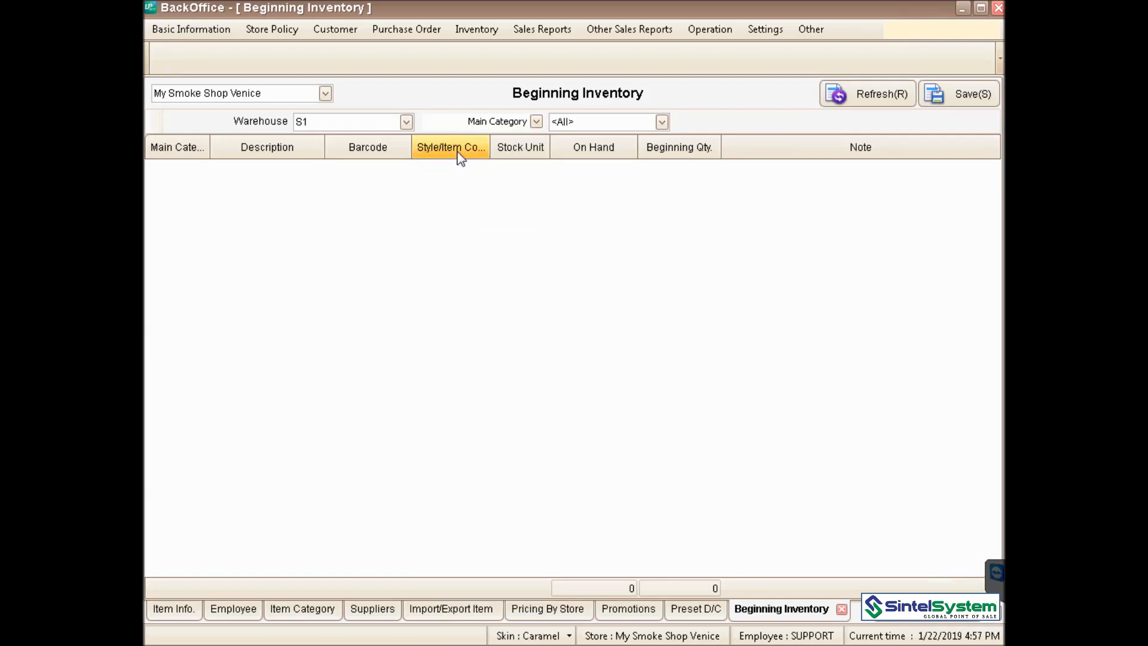
pyautogui.click(661, 122)
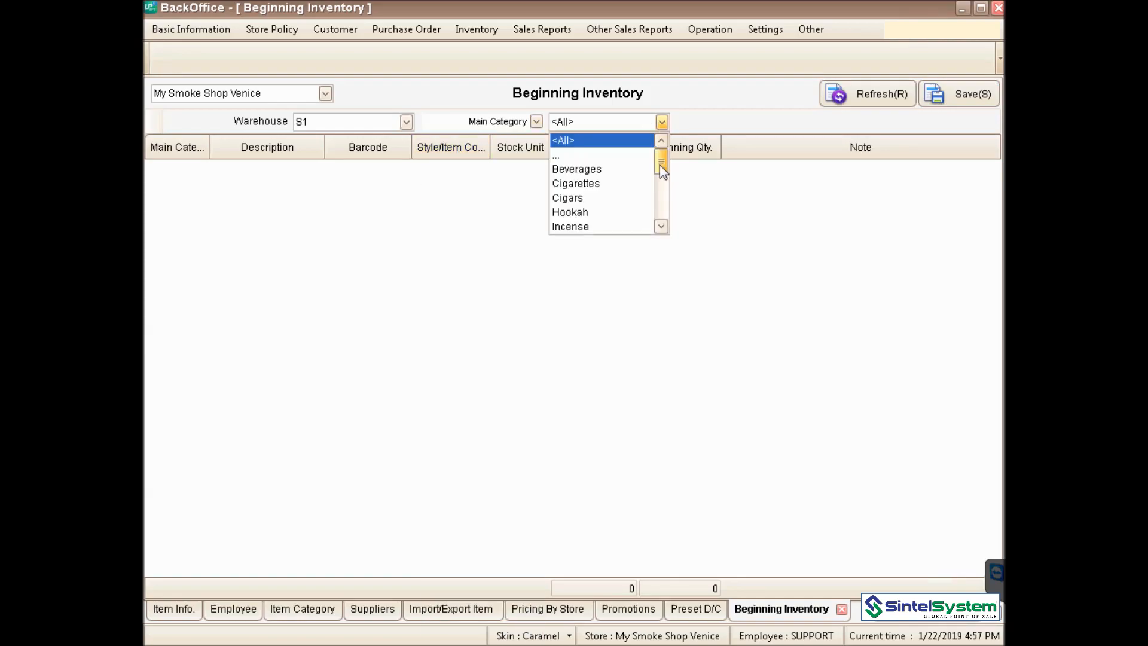
pyautogui.moveTo(660, 164); pyautogui.dragTo(662, 183)
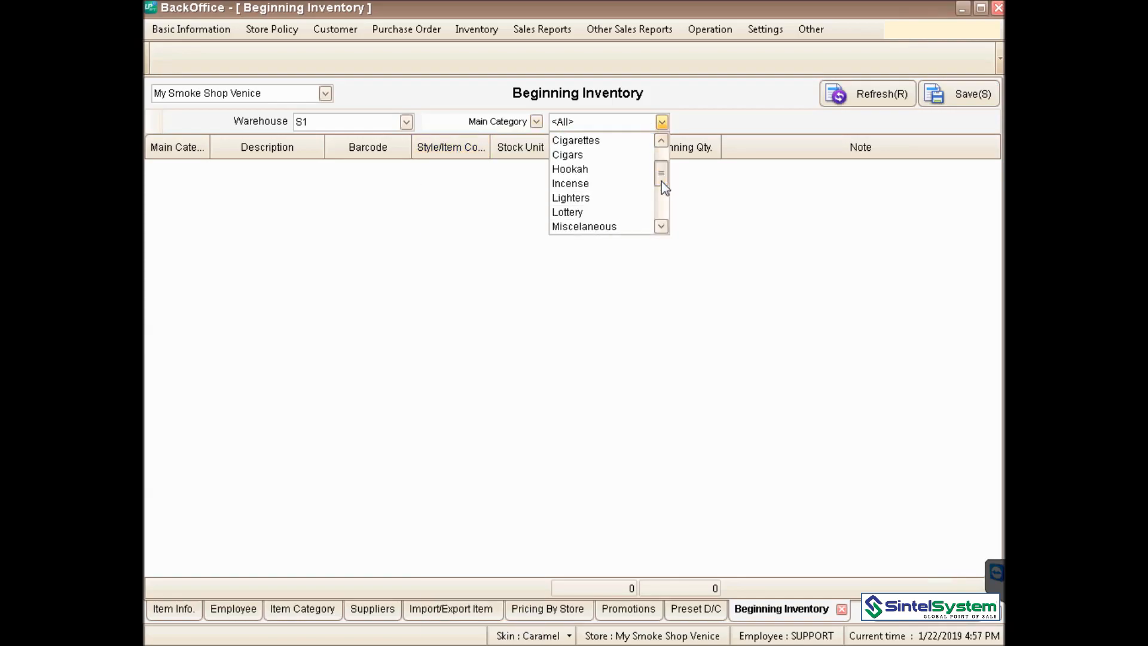
pyautogui.click(623, 200)
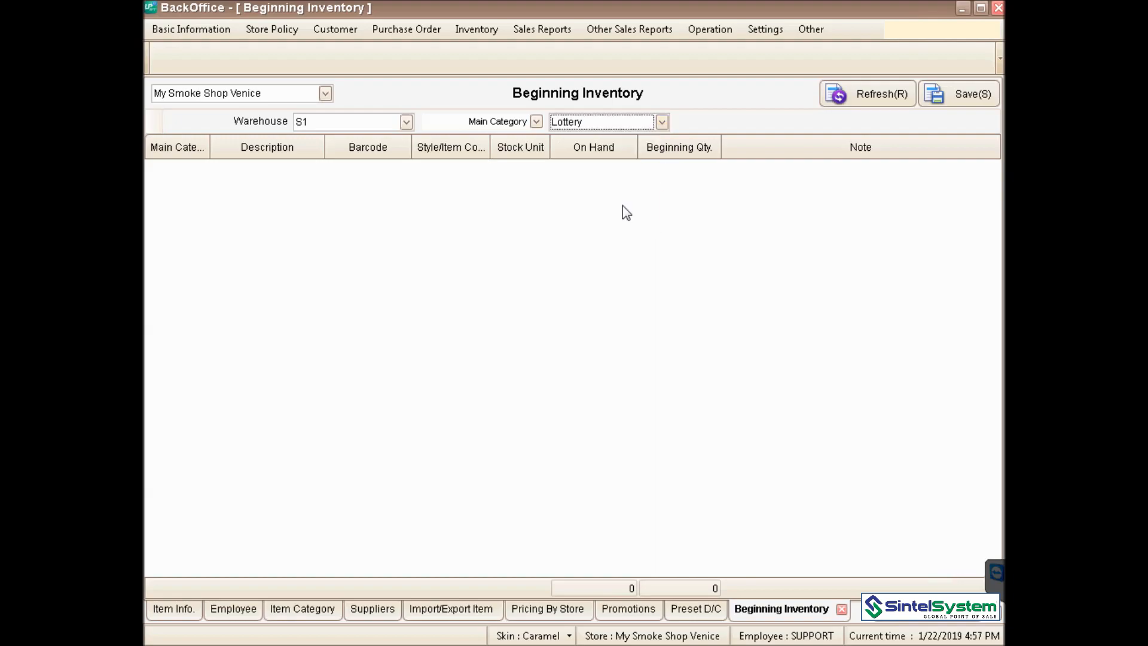
pyautogui.click(873, 94)
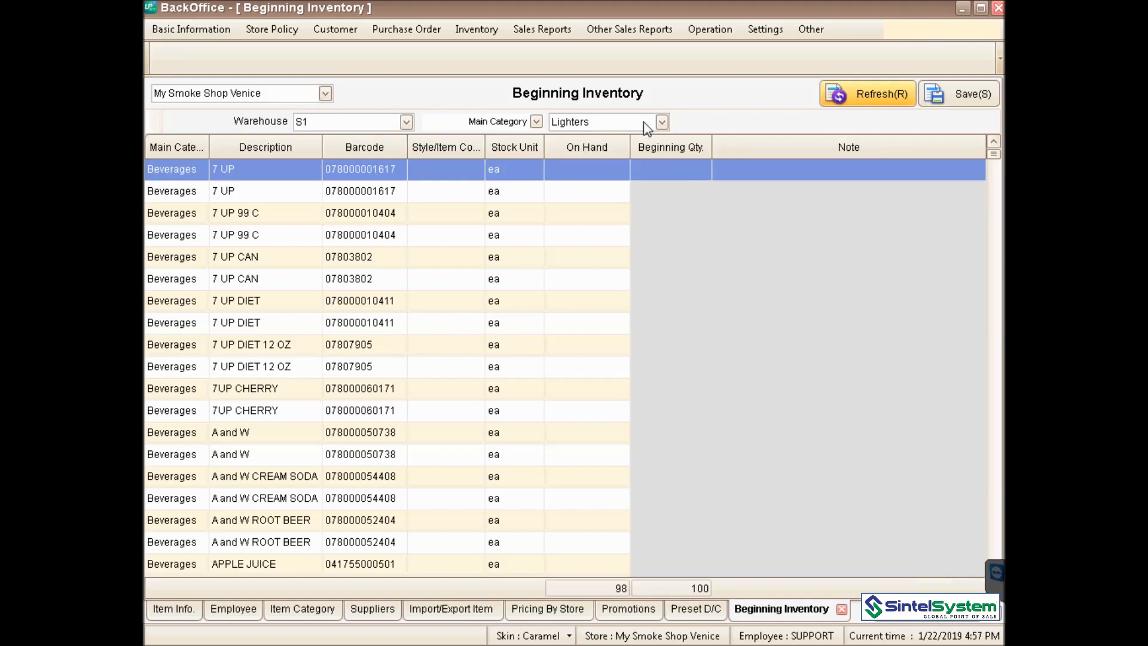
pyautogui.click(893, 100)
pyautogui.moveTo(995, 154); pyautogui.dragTo(997, 188)
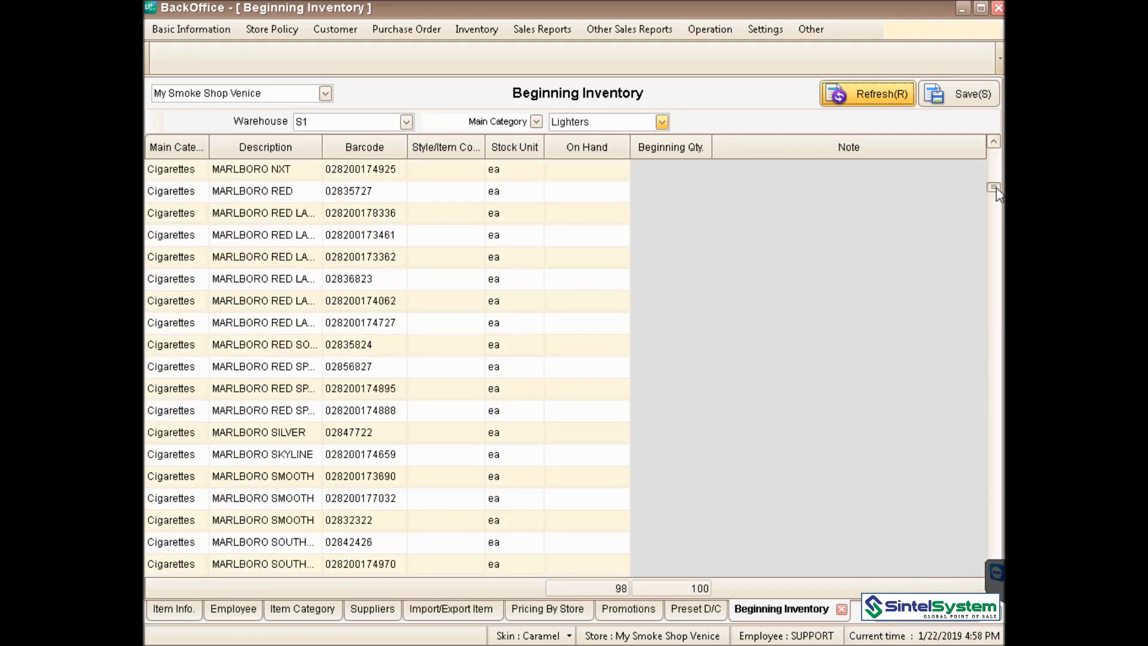
pyautogui.moveTo(997, 188); pyautogui.dragTo(931, 88)
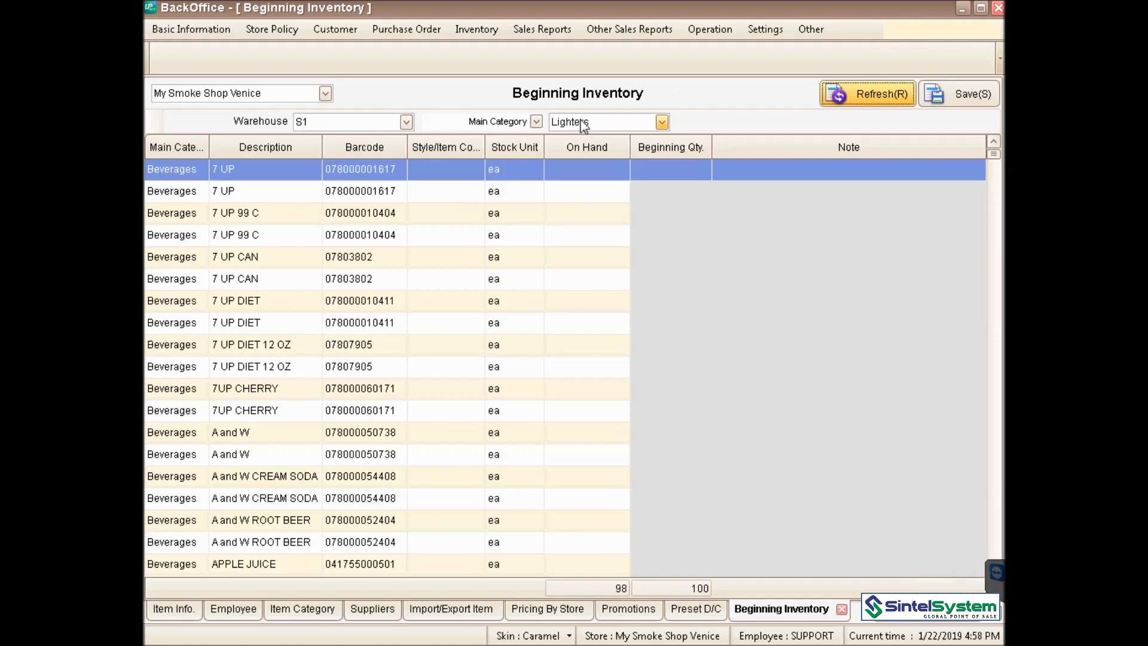
# - Filter the Beginning Inventory list to the Cigarettes main category and scroll through it
pyautogui.click(662, 123)
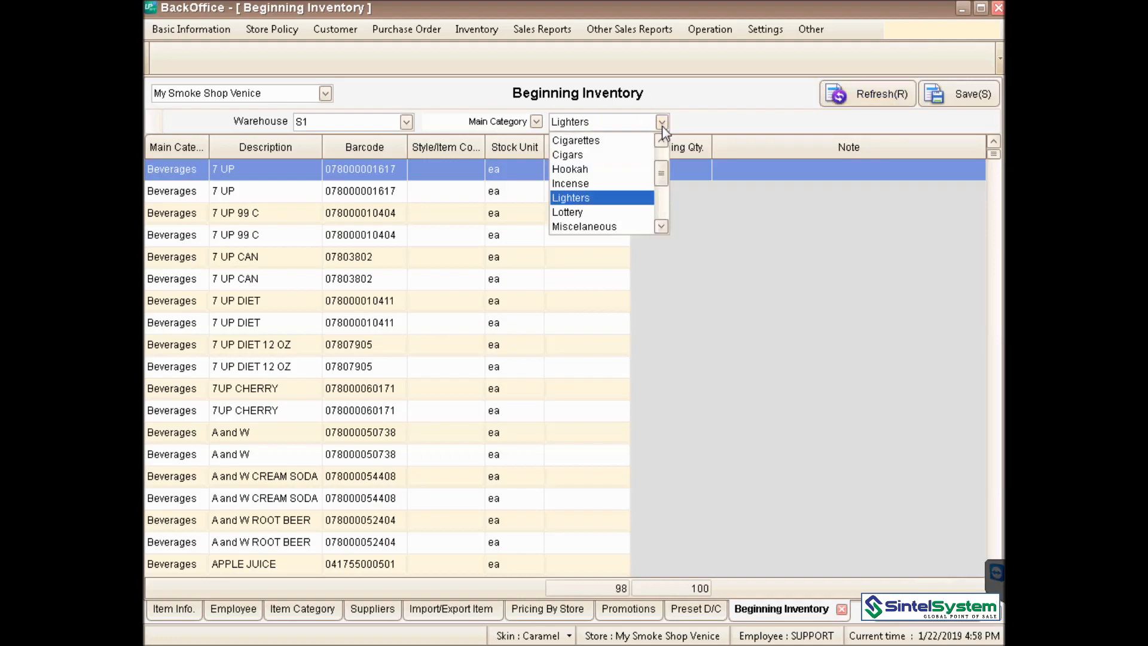
pyautogui.moveTo(661, 182); pyautogui.dragTo(655, 230)
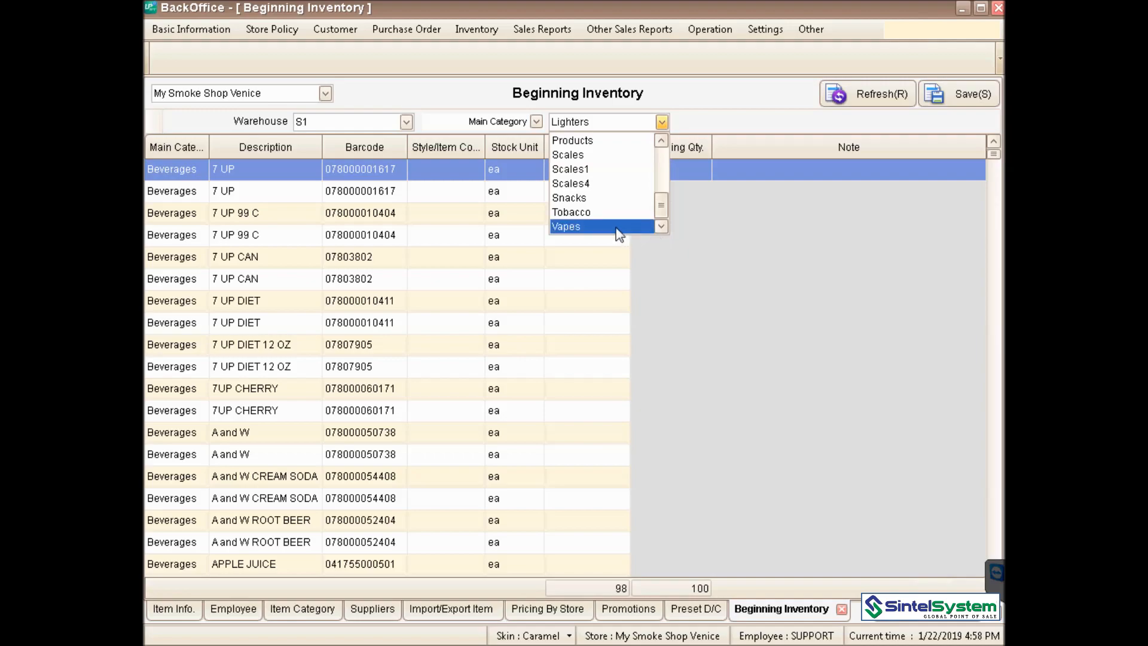
pyautogui.moveTo(661, 209); pyautogui.dragTo(661, 157)
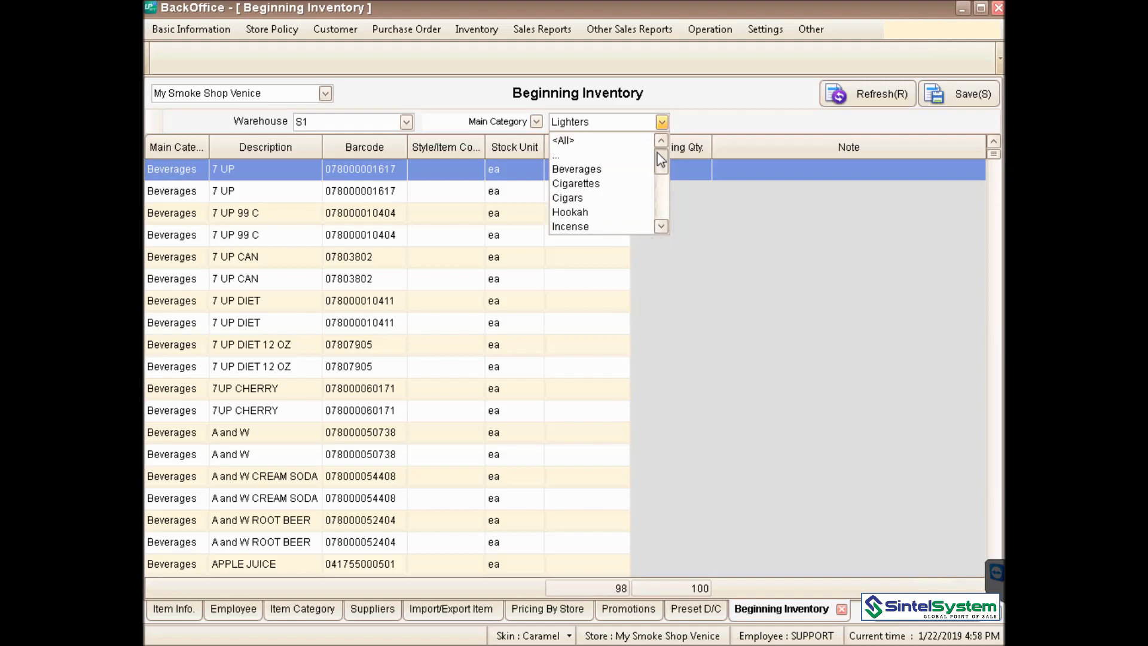
pyautogui.click(609, 183)
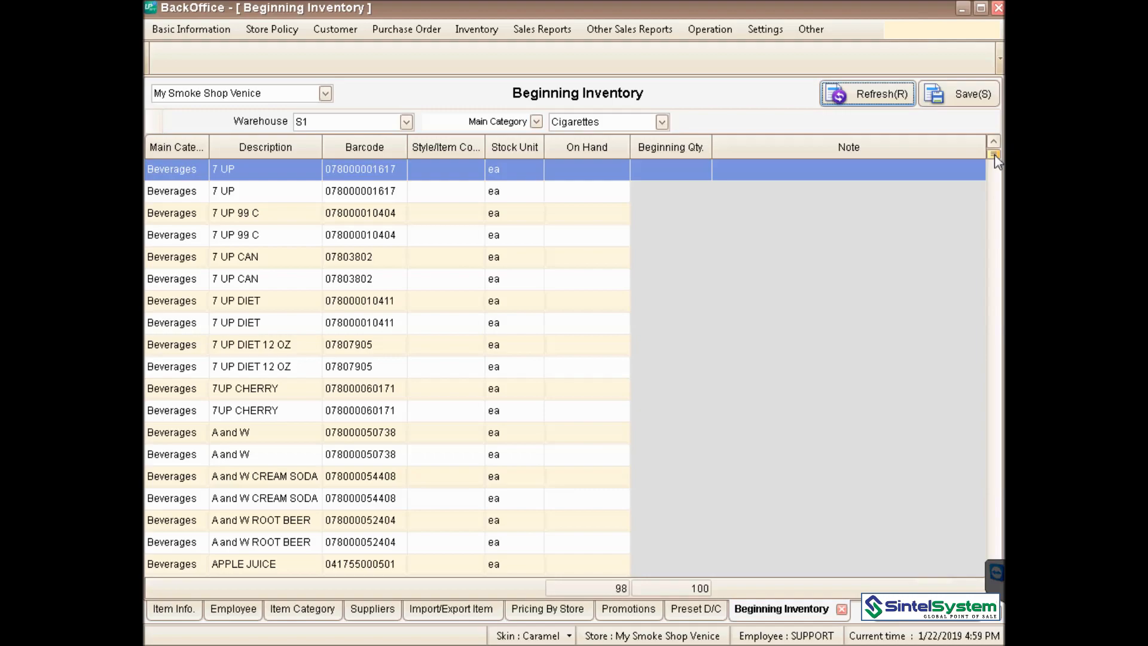
pyautogui.moveTo(995, 154); pyautogui.dragTo(990, 210)
pyautogui.moveTo(969, 354); pyautogui.dragTo(993, 146)
# - Set the main category back to <All> and refresh the list
pyautogui.click(661, 122)
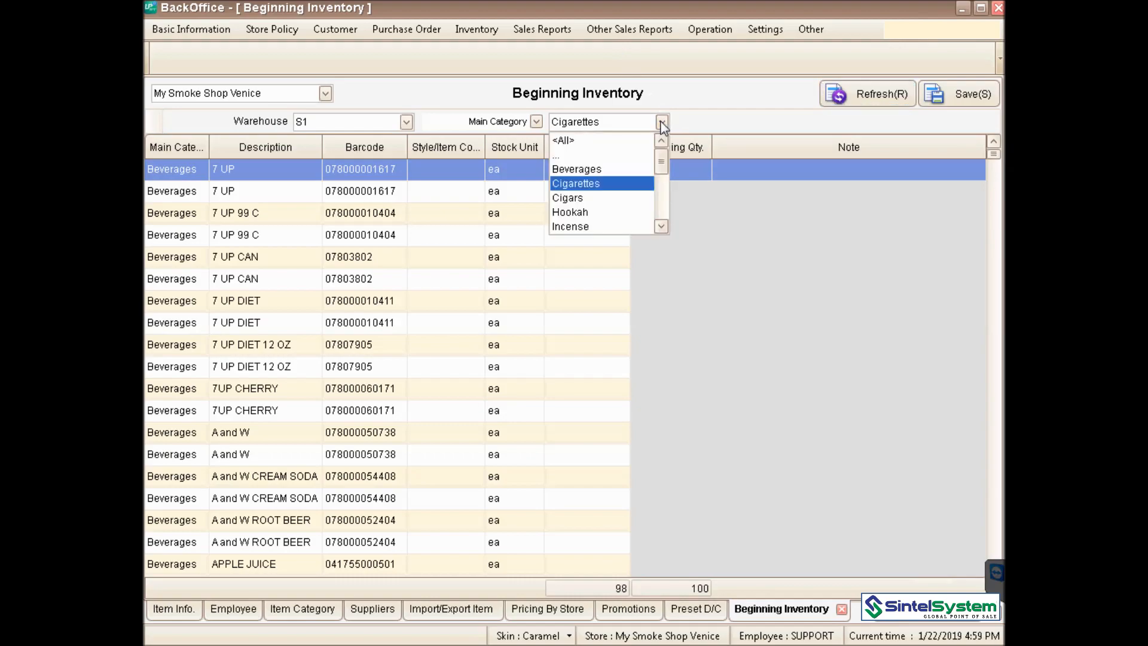
pyautogui.click(631, 144)
pyautogui.click(866, 95)
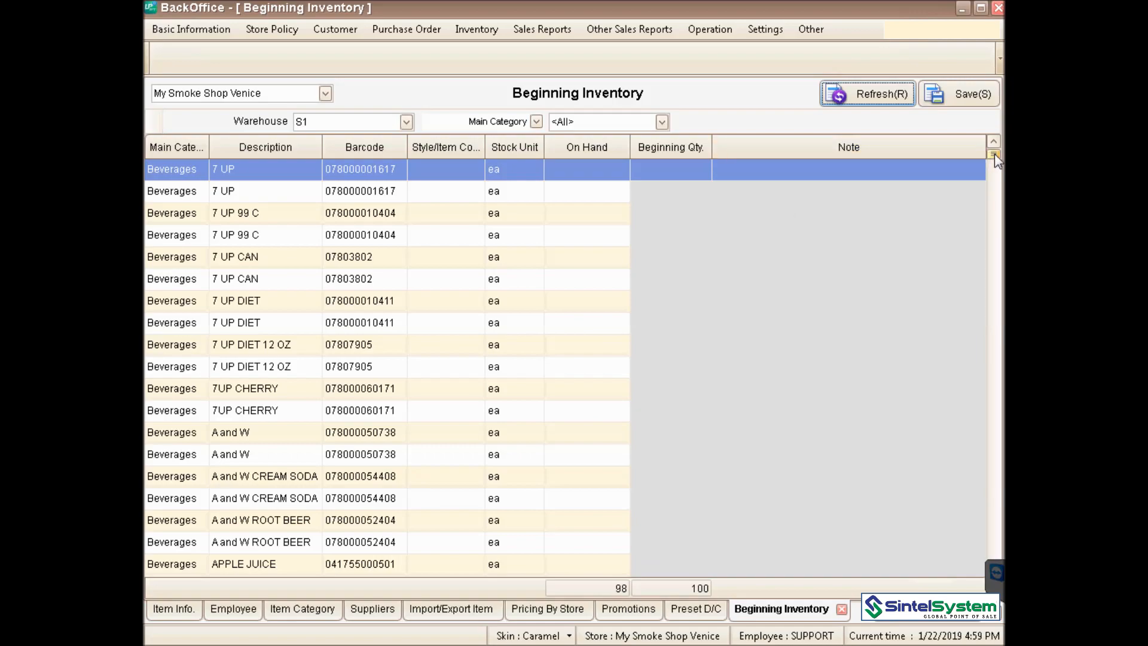
# - Enter 30 as the first 7 UP row's beginning quantity and save it
pyautogui.click(680, 167)
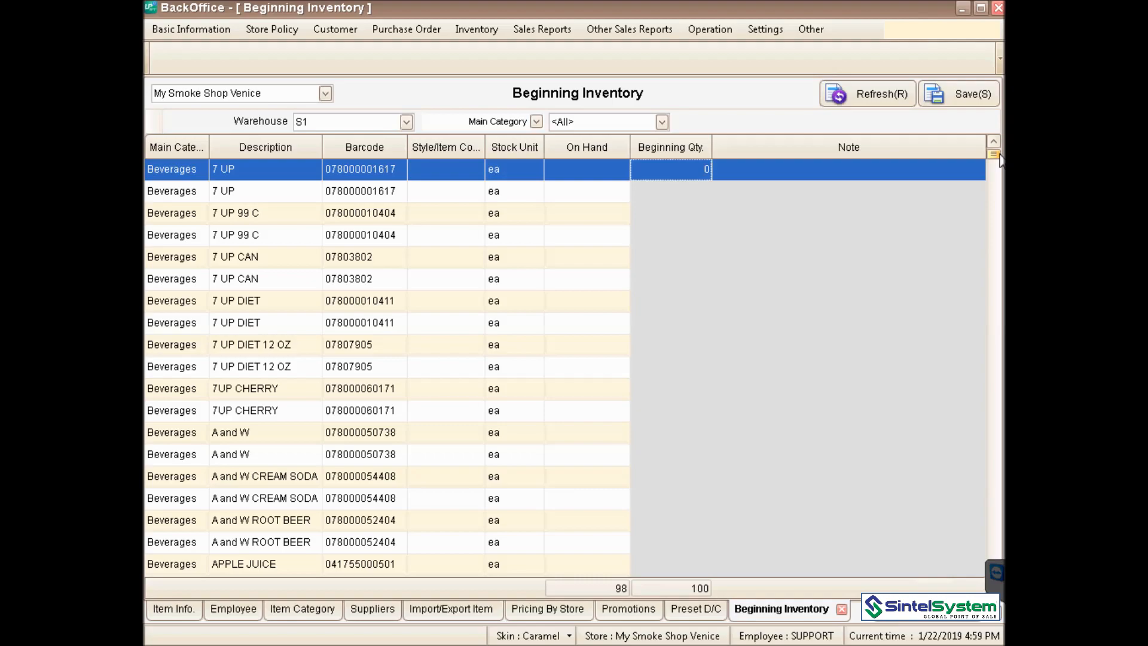
pyautogui.write('300')
pyautogui.press('BackSpace')
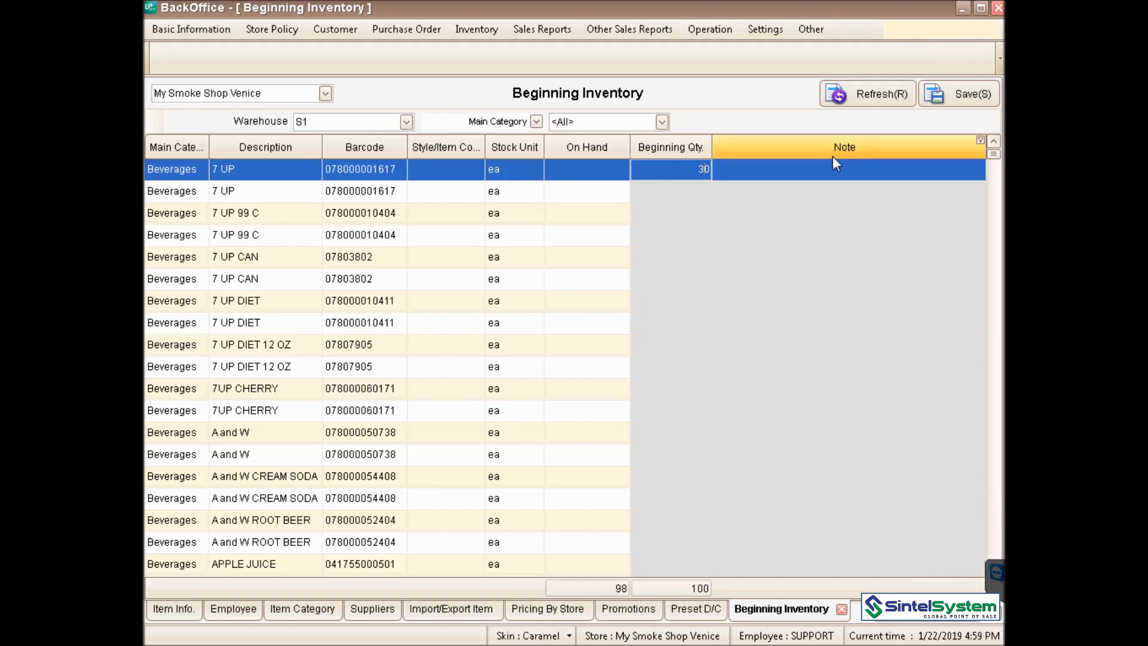
pyautogui.click(971, 98)
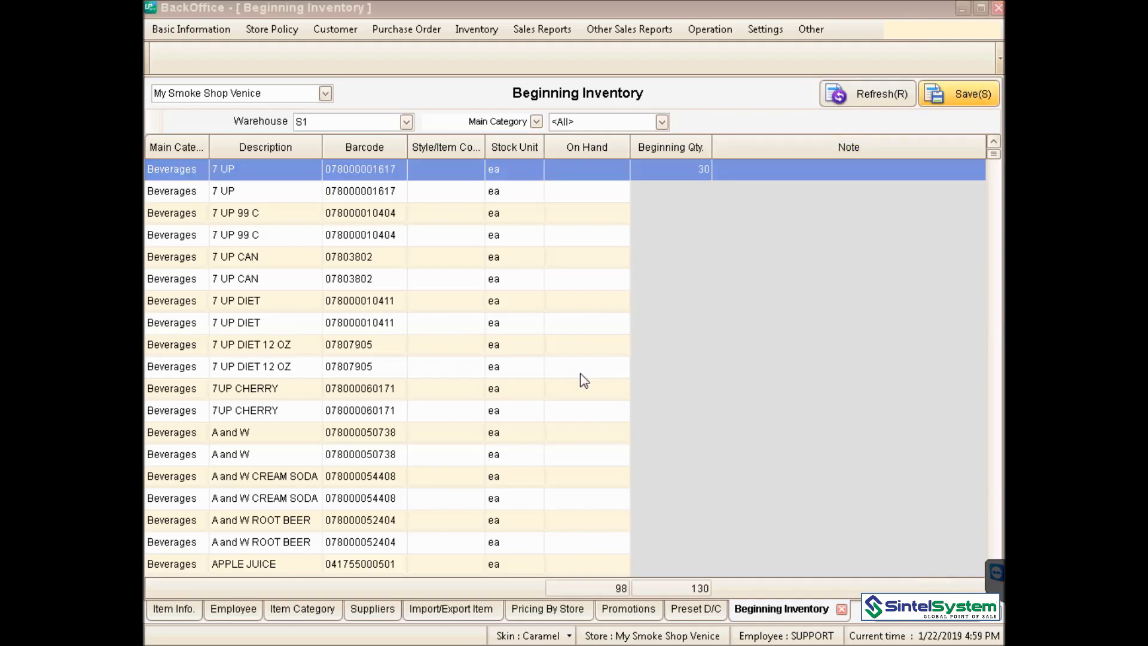
pyautogui.click(588, 410)
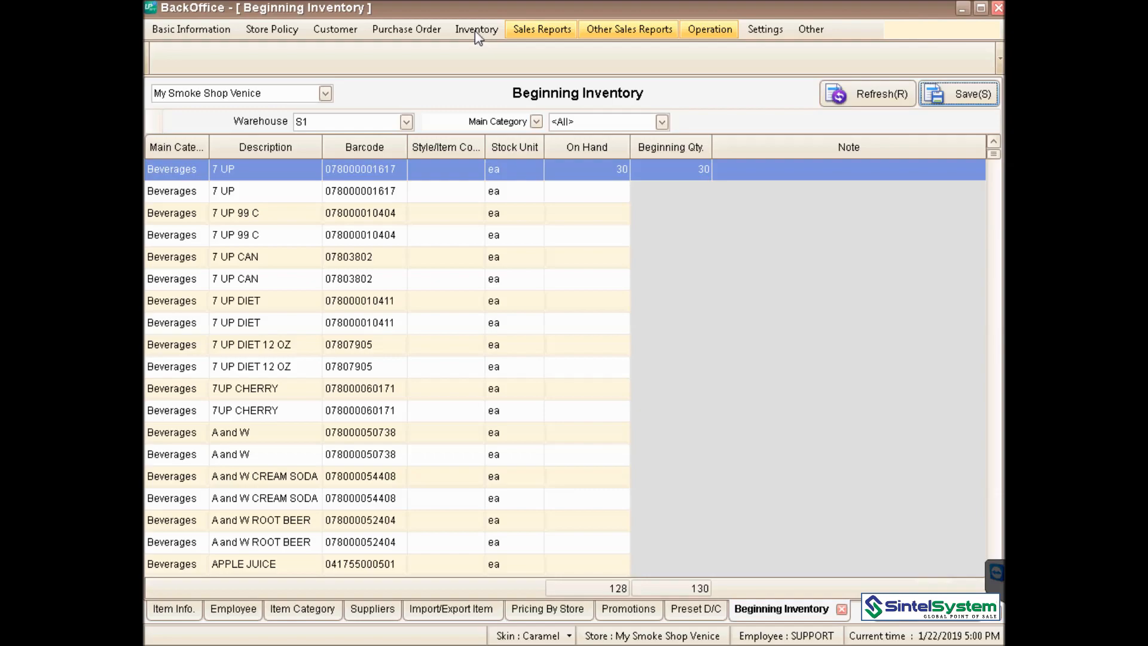
# - Open Inventory Adjmt. and start an item search by barcode
pyautogui.click(475, 30)
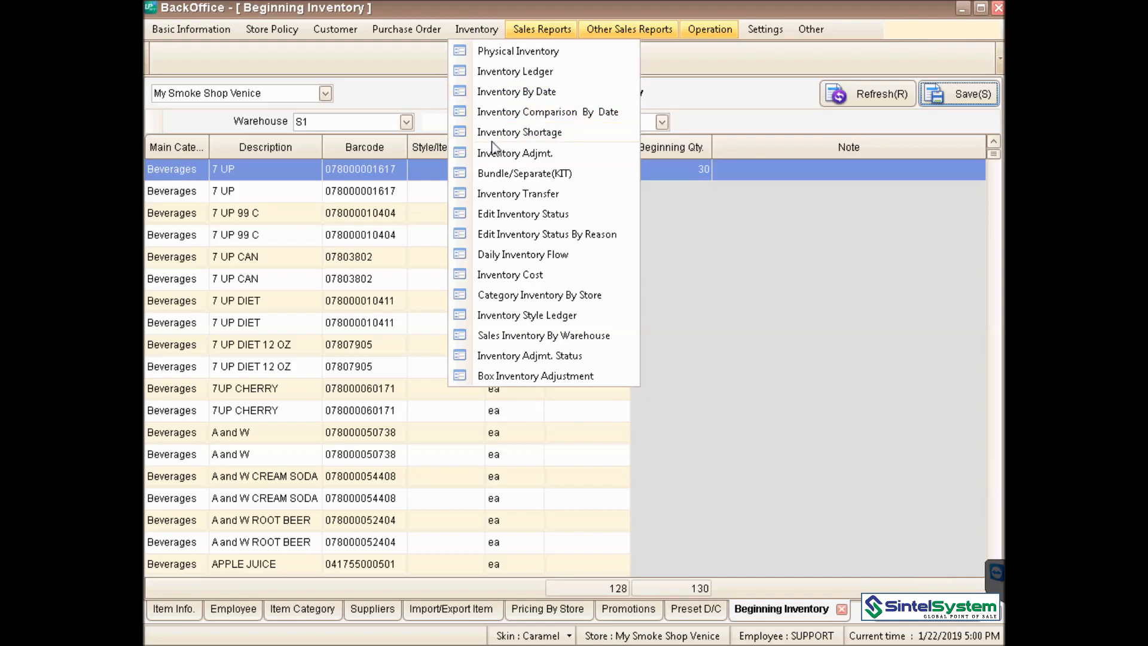
pyautogui.click(491, 157)
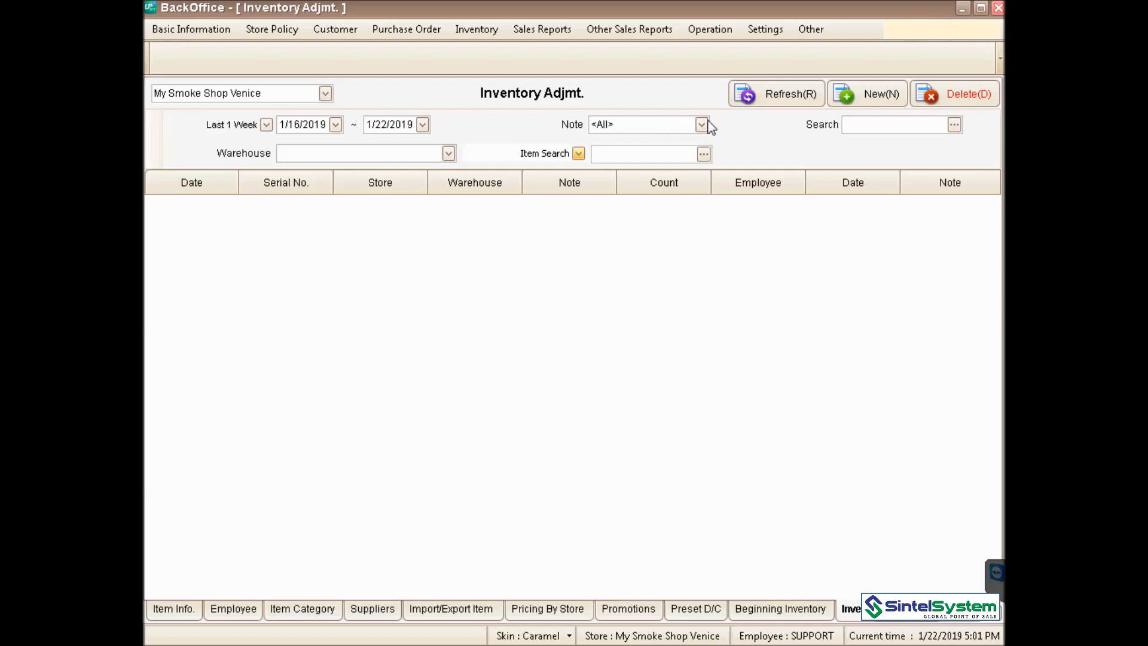
pyautogui.click(705, 157)
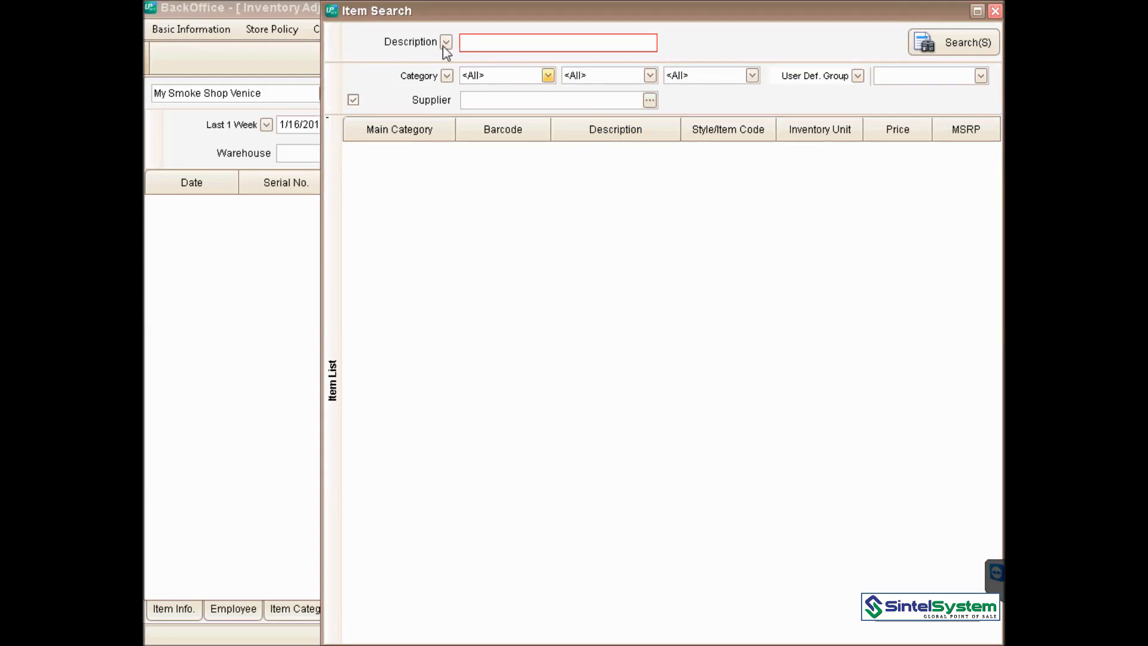
pyautogui.click(445, 43)
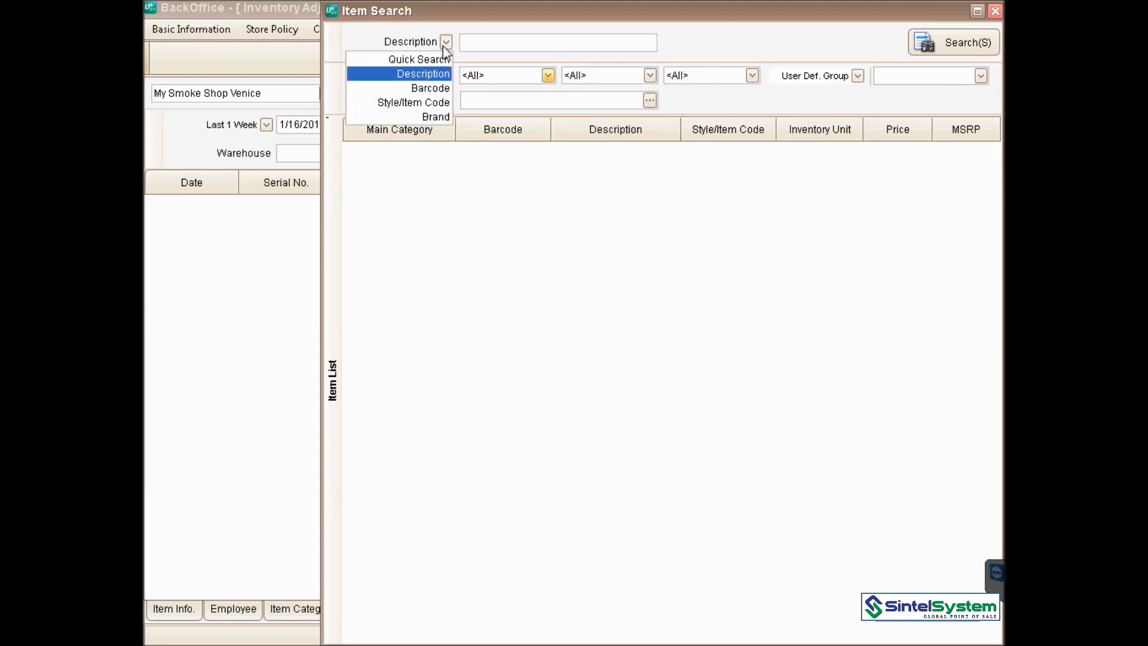
pyautogui.click(441, 90)
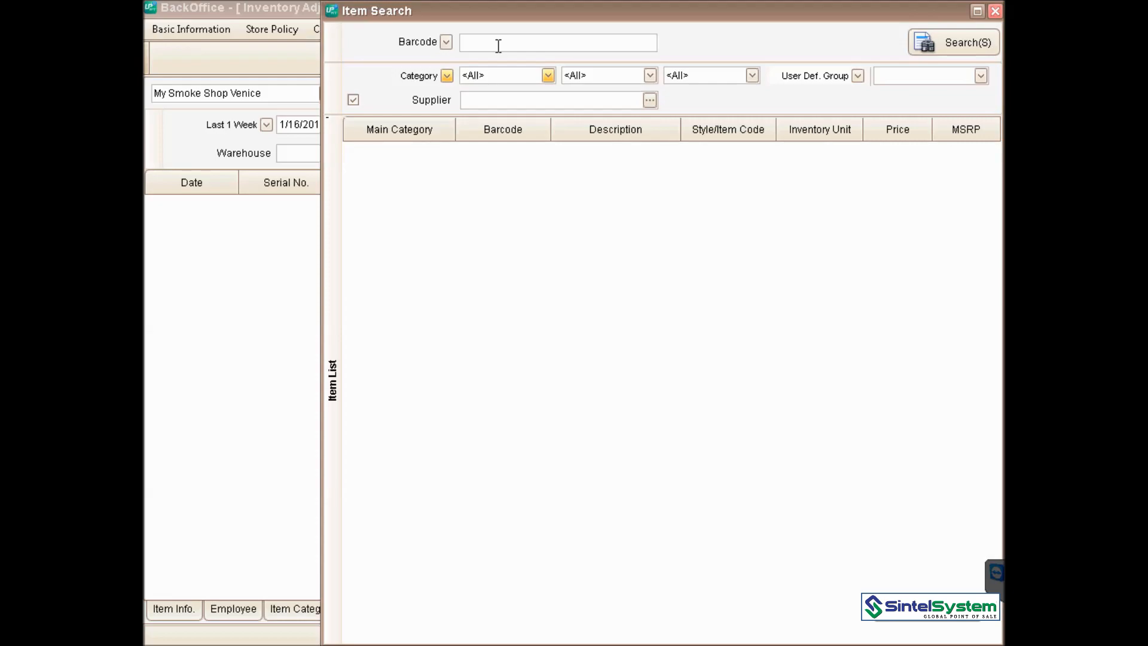
# - Search barcode 00866149 and pick ZIG-ZAG WHITE ORIGINAL as the filter item
pyautogui.click(498, 45)
pyautogui.write('00866149')
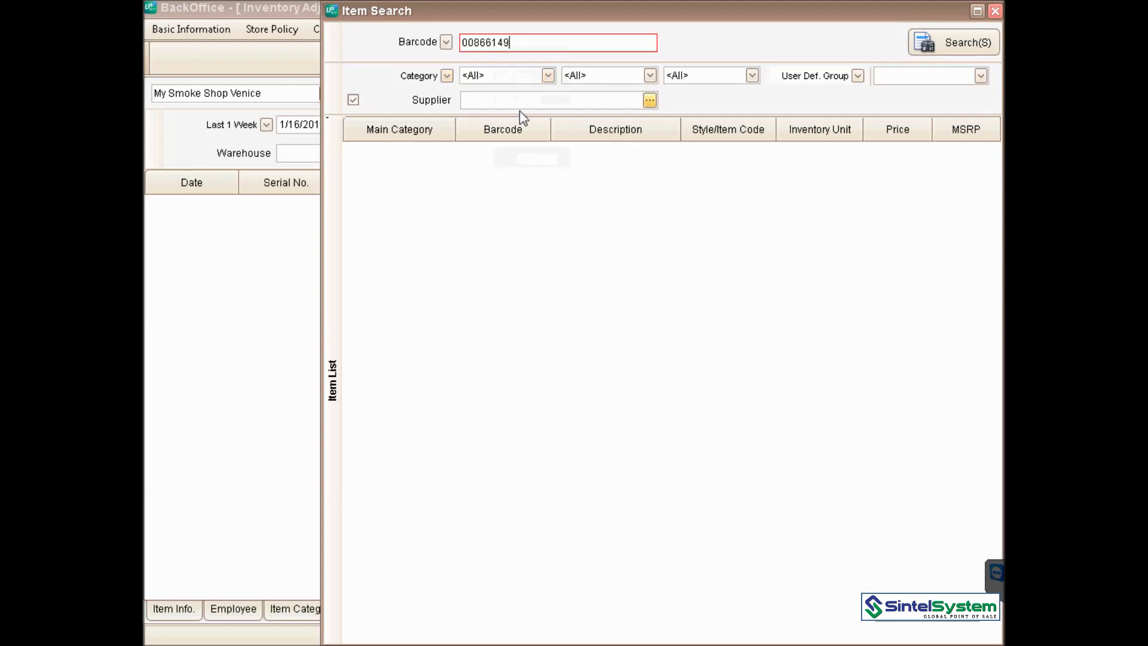
pyautogui.press('Return')
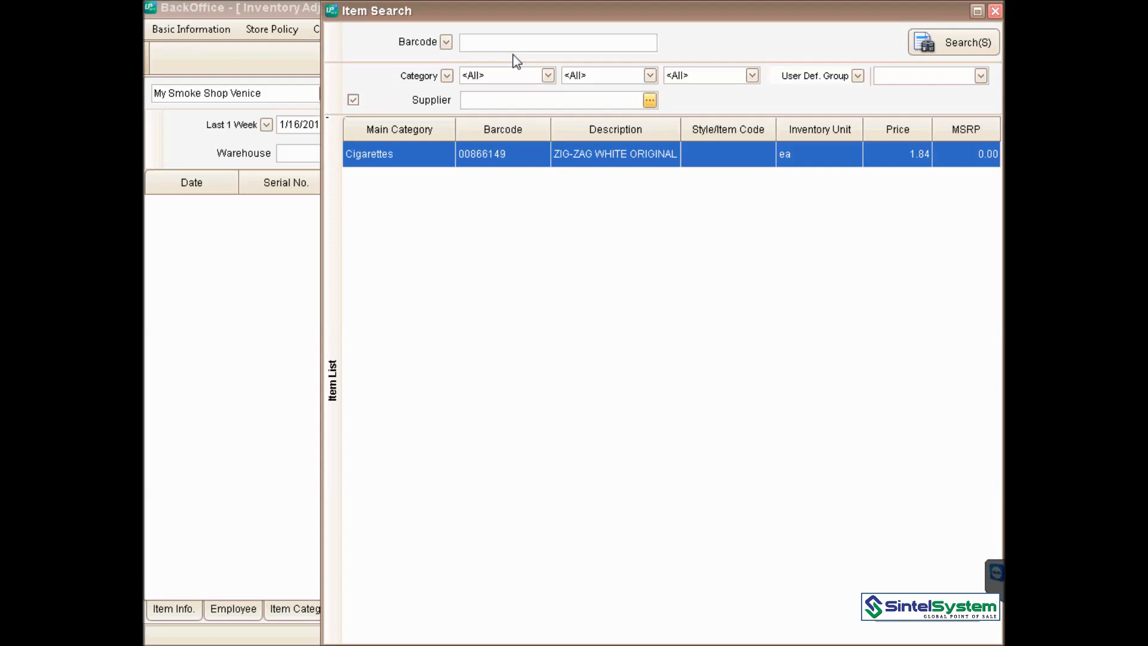
pyautogui.doubleClick(759, 156)
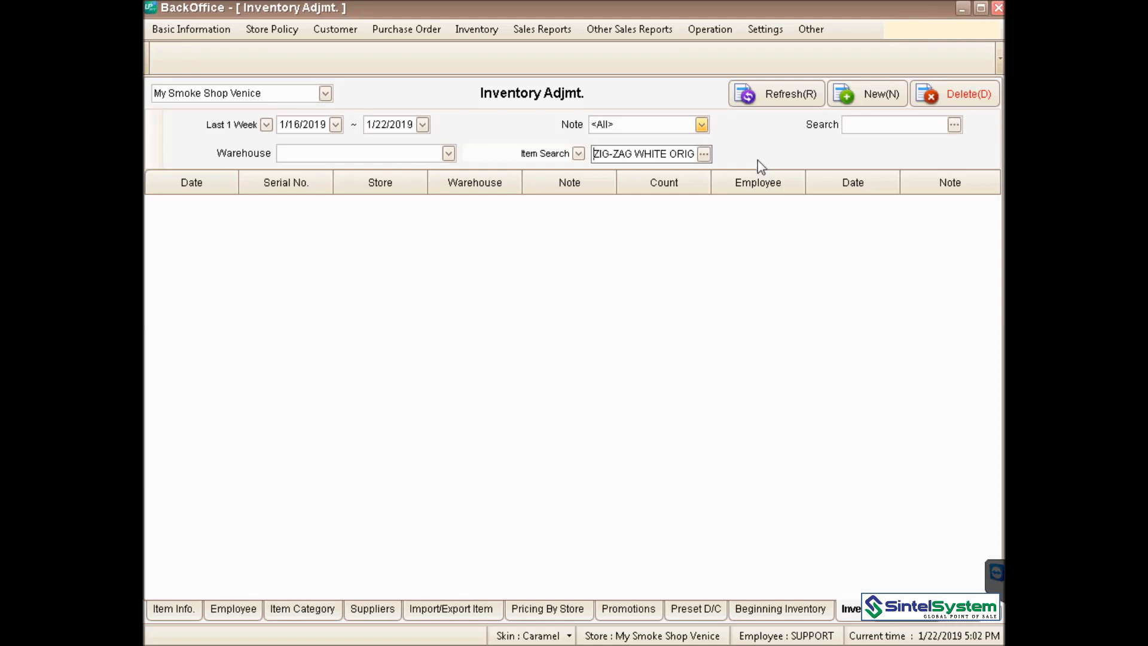
# - Start a new inventory adjustment, add an item row, and search barcode 00866149
pyautogui.click(894, 96)
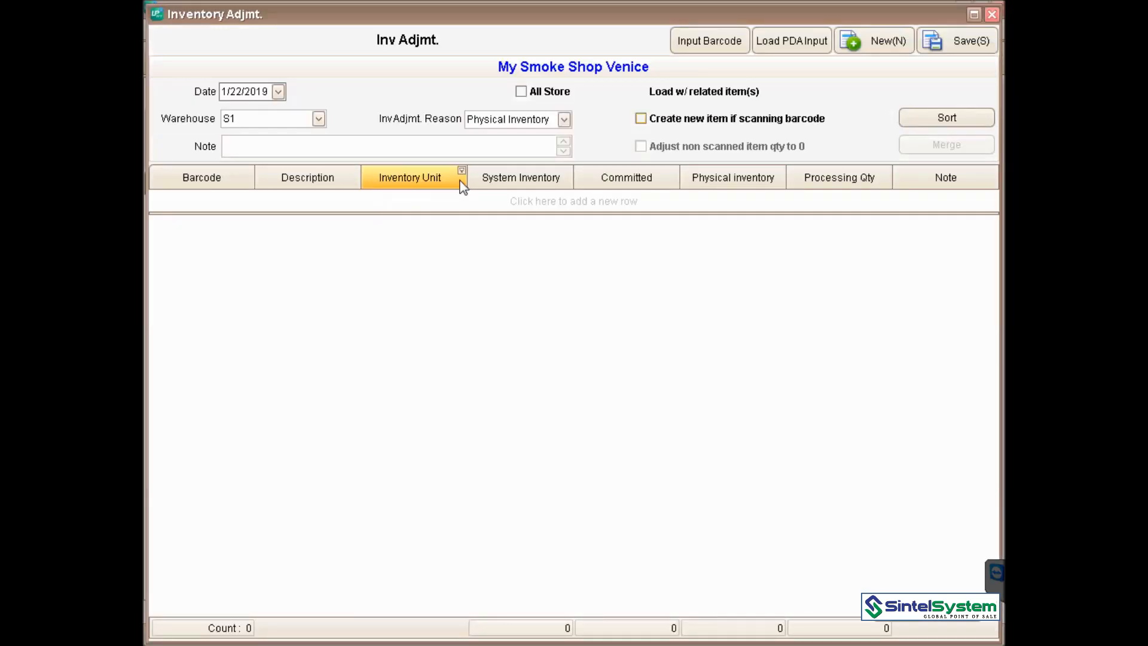
pyautogui.click(533, 207)
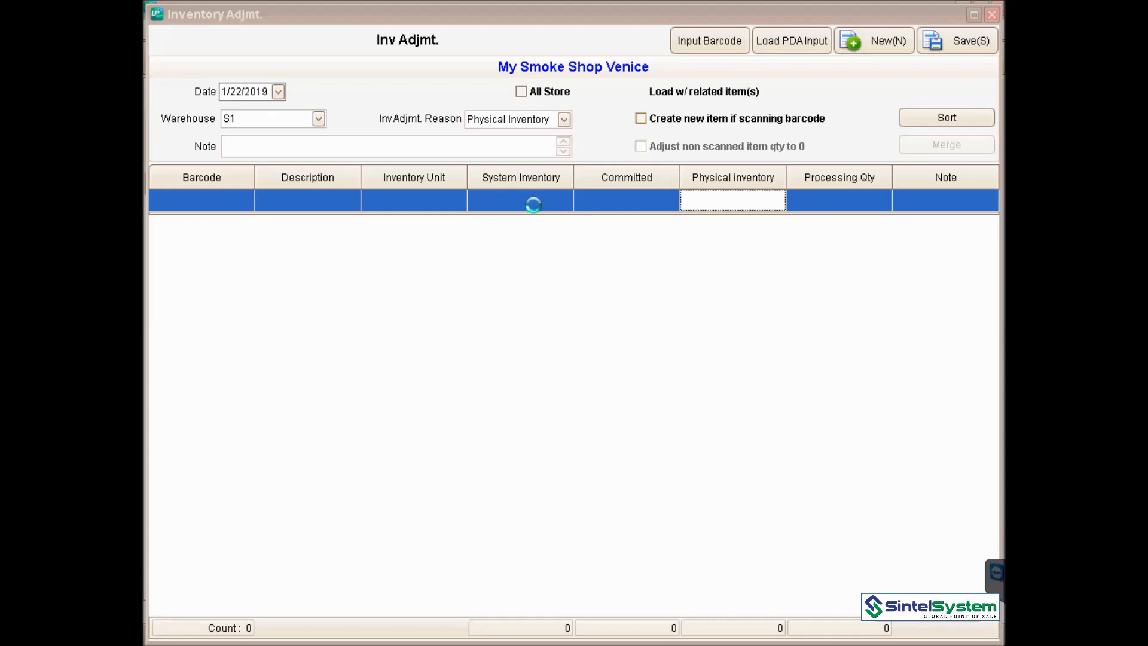
pyautogui.click(467, 38)
pyautogui.write('00866149')
pyautogui.press('Return')
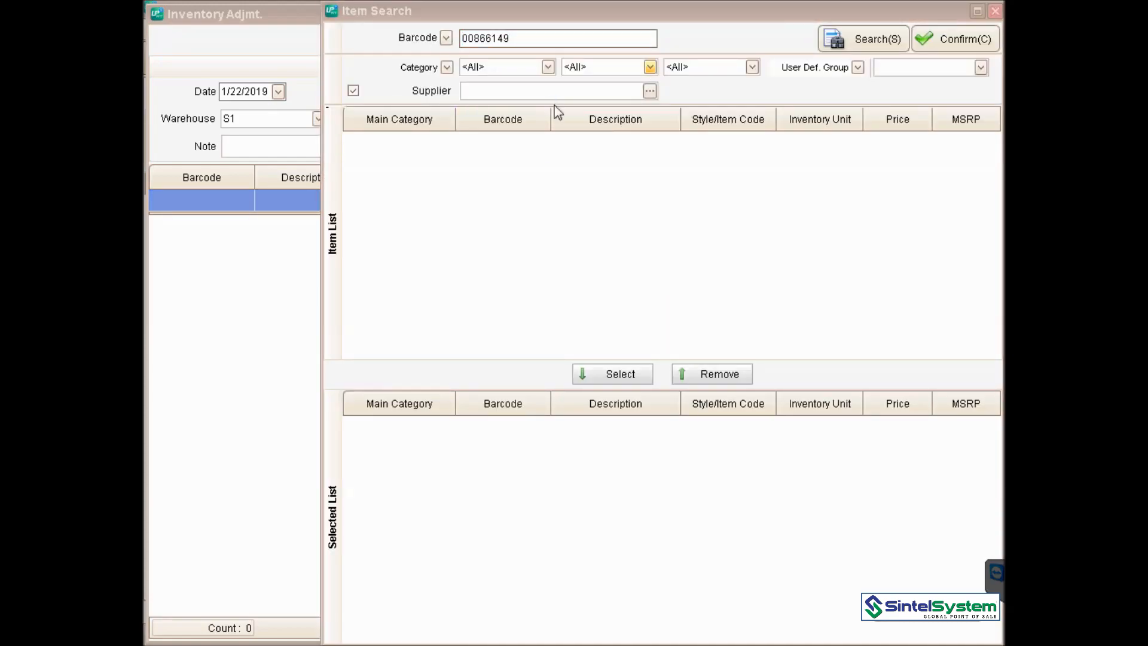
# - Search descriptions for 'parliament' then 'cigar light', and select SCORCH CIGAR LIGHTER
pyautogui.click(447, 39)
pyautogui.click(446, 65)
pyautogui.click(526, 37)
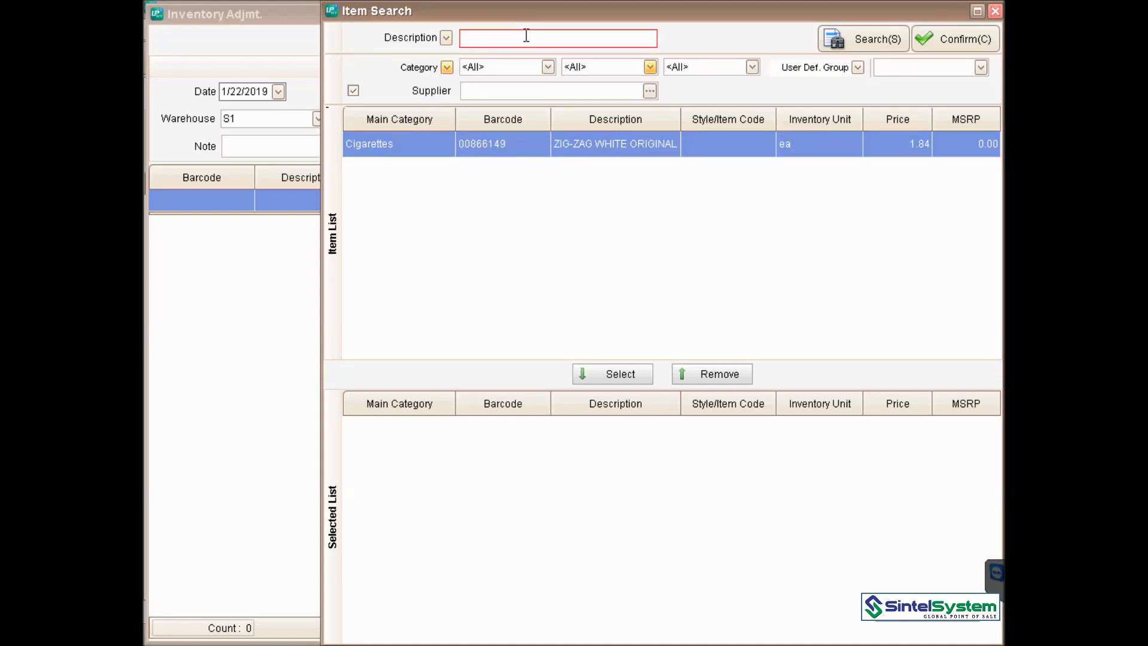
pyautogui.write('parliament')
pyautogui.press('Return')
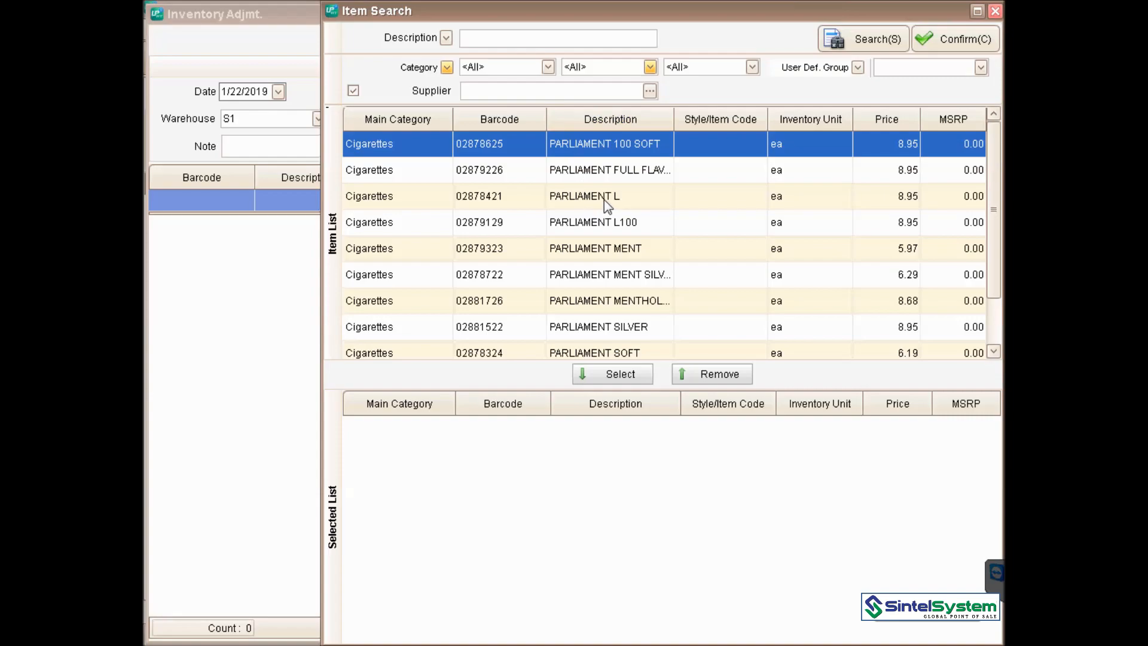
pyautogui.click(515, 39)
pyautogui.write('cigar')
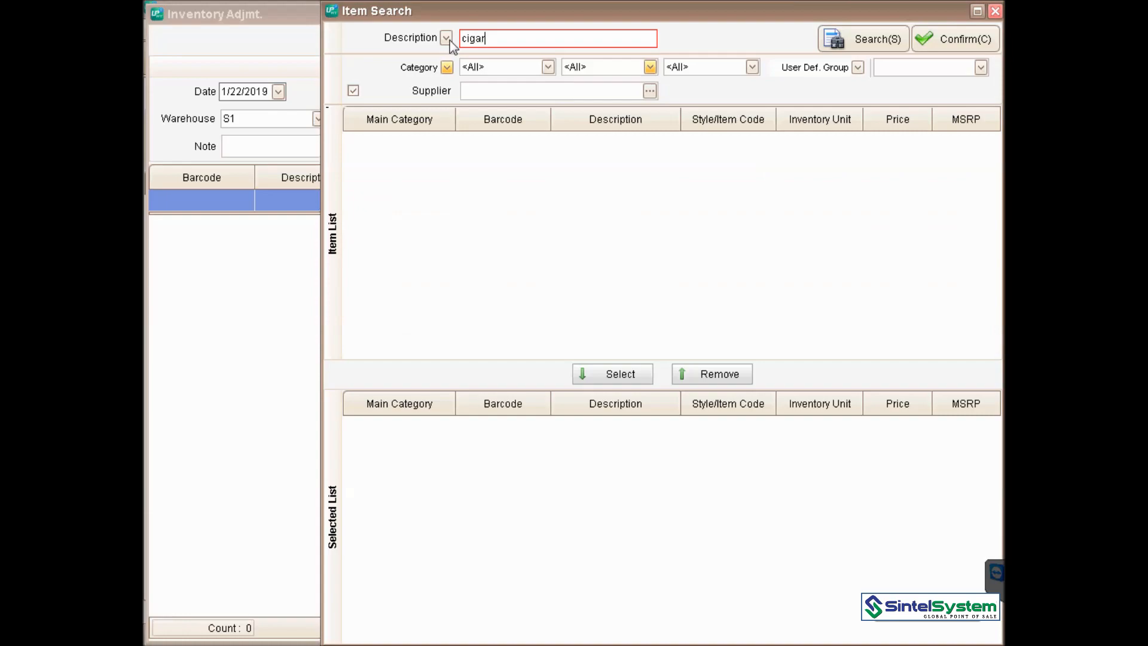
pyautogui.write(' light')
pyautogui.press('Return')
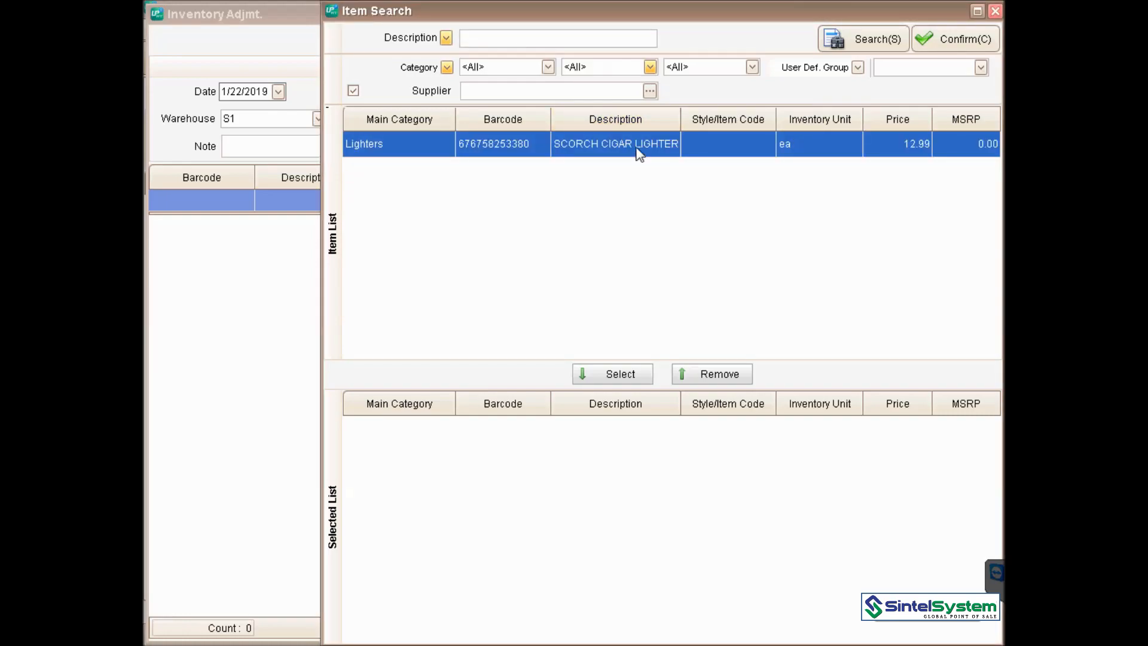
pyautogui.doubleClick(639, 154)
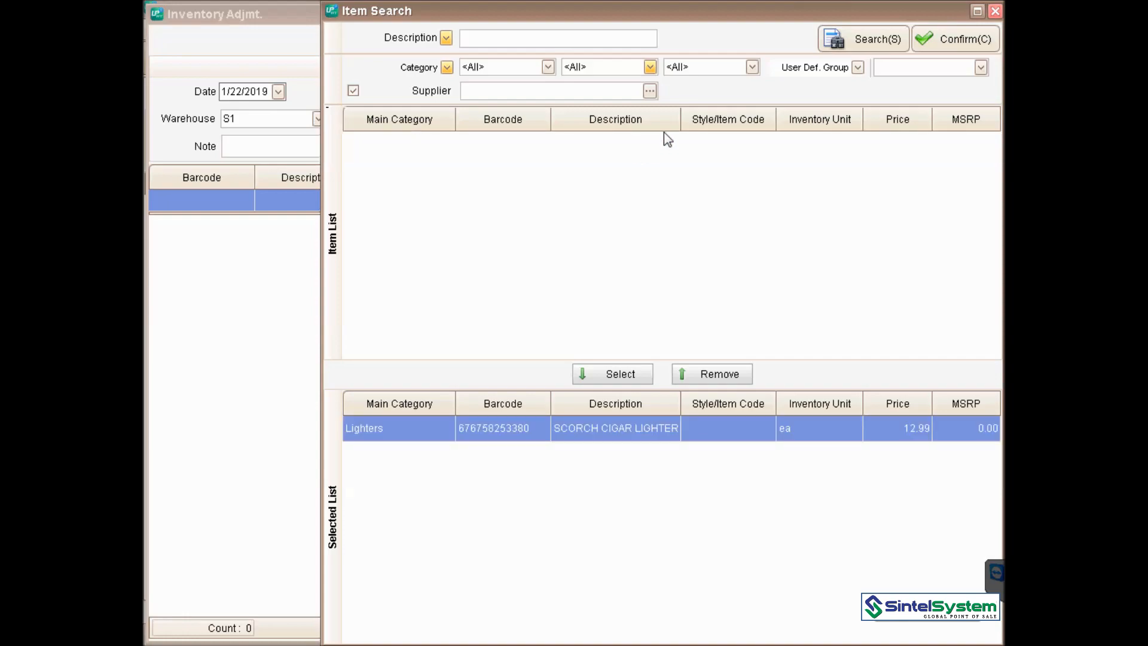
# - Search barcode 00866149 and add ZIG-ZAG WHITE ORIGINAL to the selected list
pyautogui.click(532, 37)
pyautogui.write('00866149')
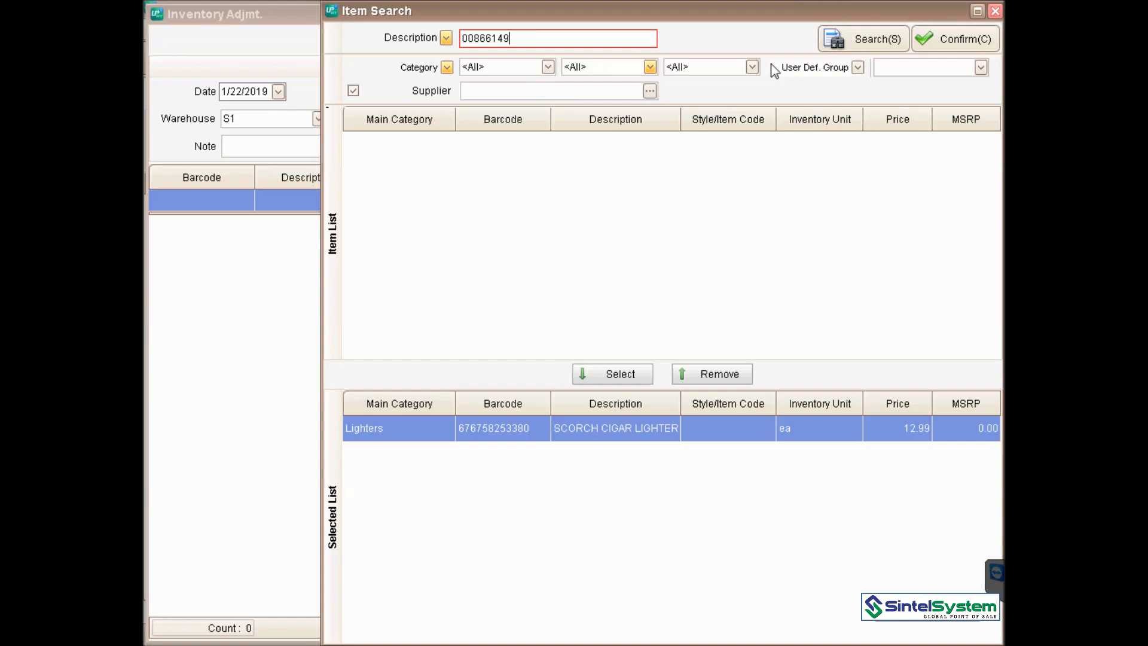
pyautogui.click(446, 38)
pyautogui.click(436, 83)
pyautogui.click(492, 69)
pyautogui.click(551, 43)
pyautogui.press('Return')
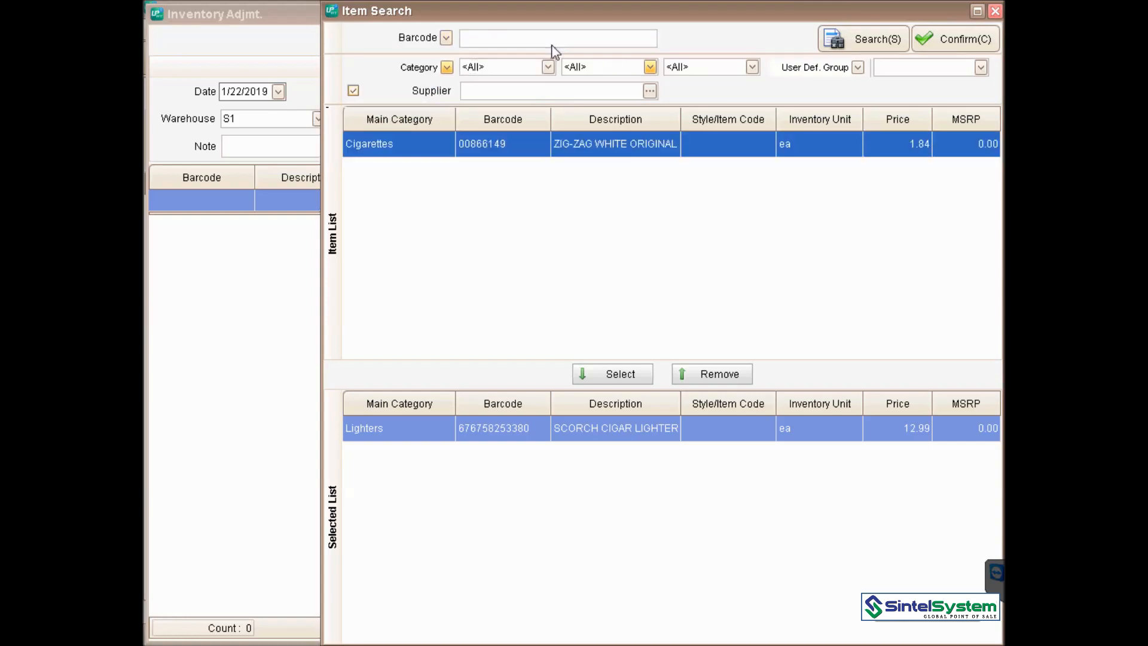
pyautogui.click(612, 377)
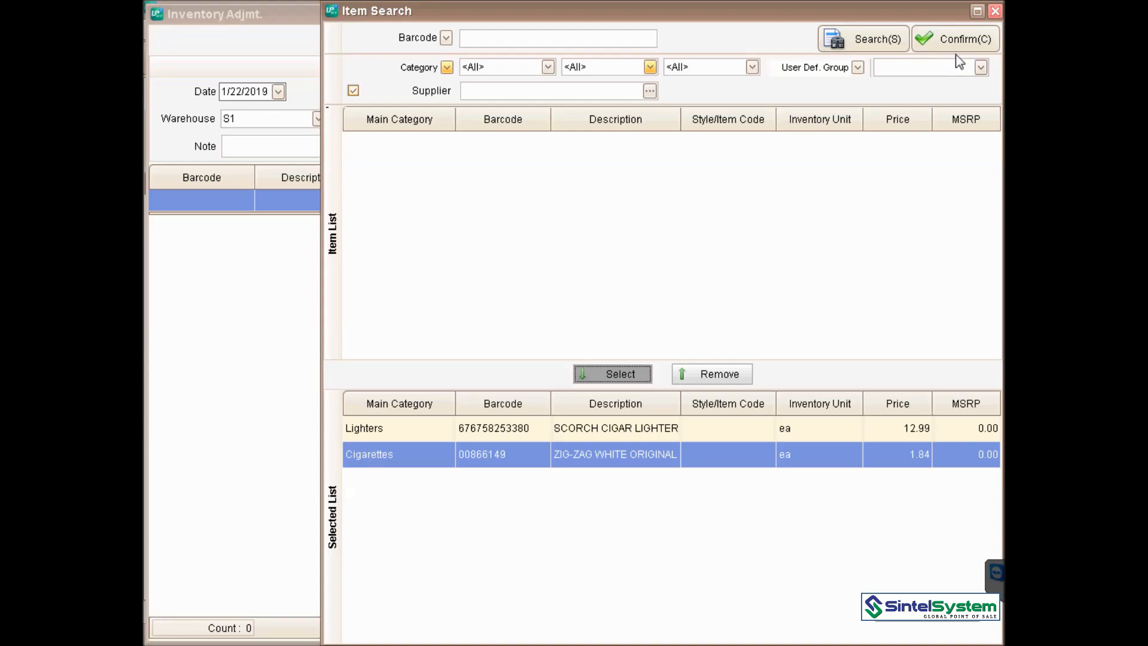
# - Load both items into the adjustment and set processing quantities 20 and 30
pyautogui.click(966, 42)
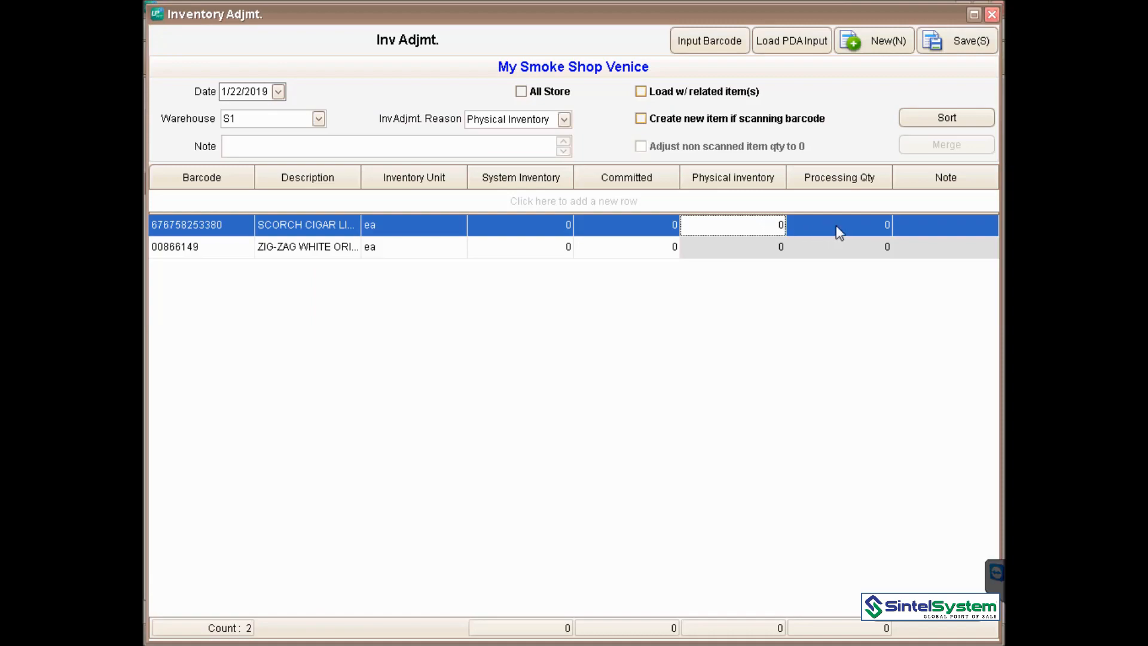
pyautogui.click(854, 225)
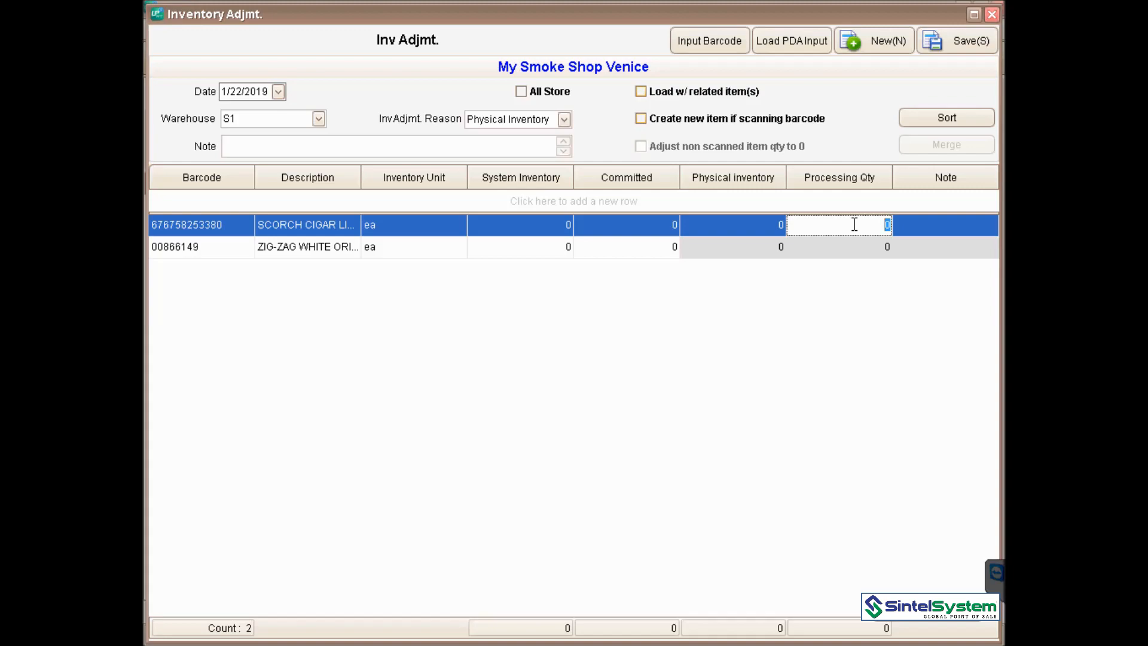
pyautogui.write('20')
pyautogui.click(870, 250)
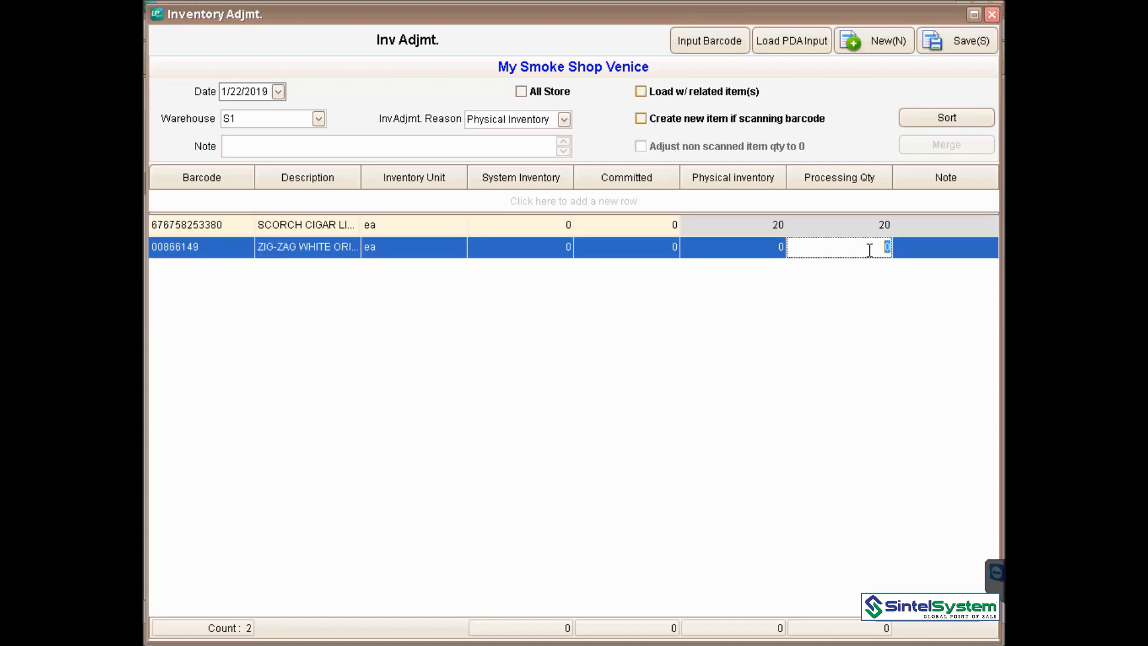
pyautogui.write('30')
# - Close the adjustment entry window and open Basic Information > Other Mgmt. > Import/Export Item
pyautogui.click(991, 19)
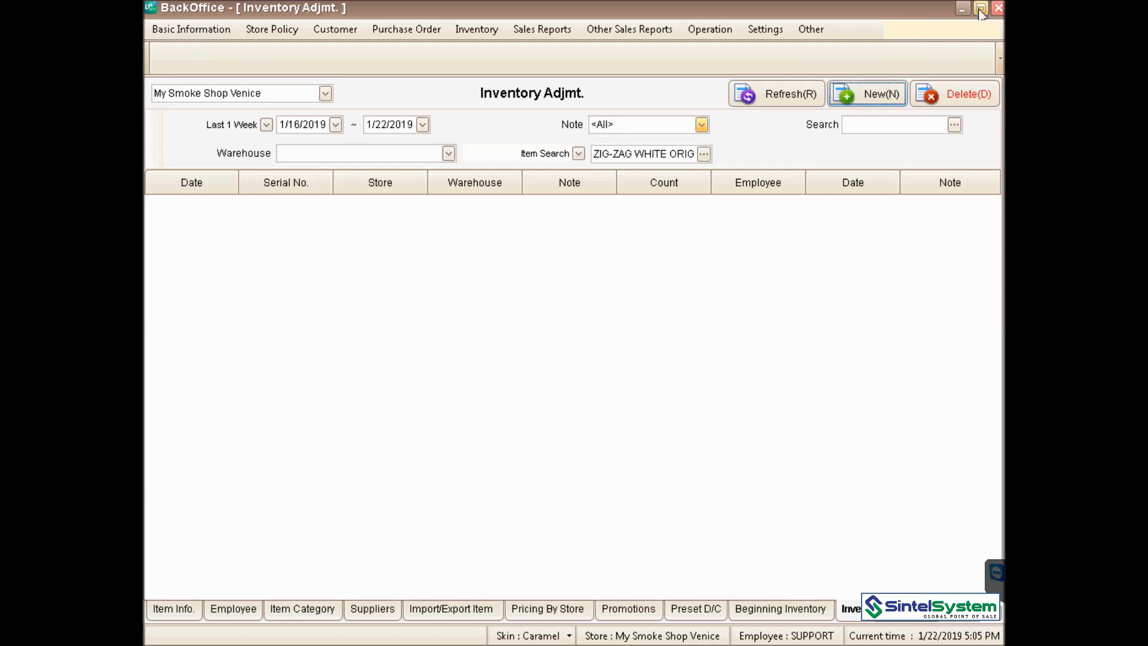
pyautogui.click(190, 28)
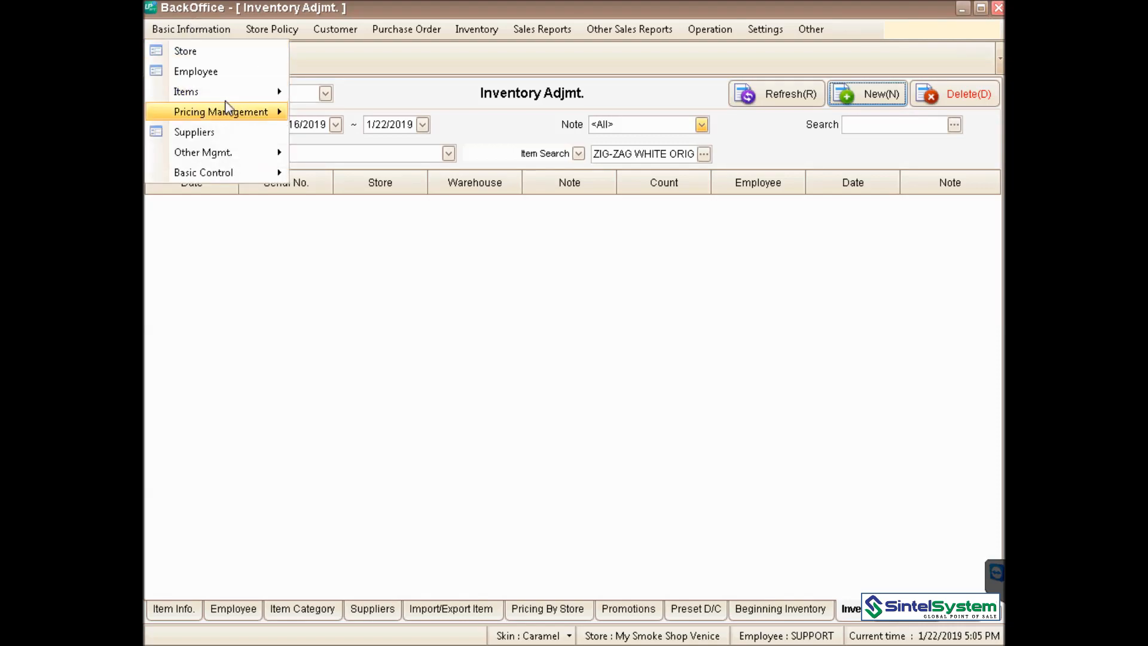
pyautogui.moveTo(225, 151)
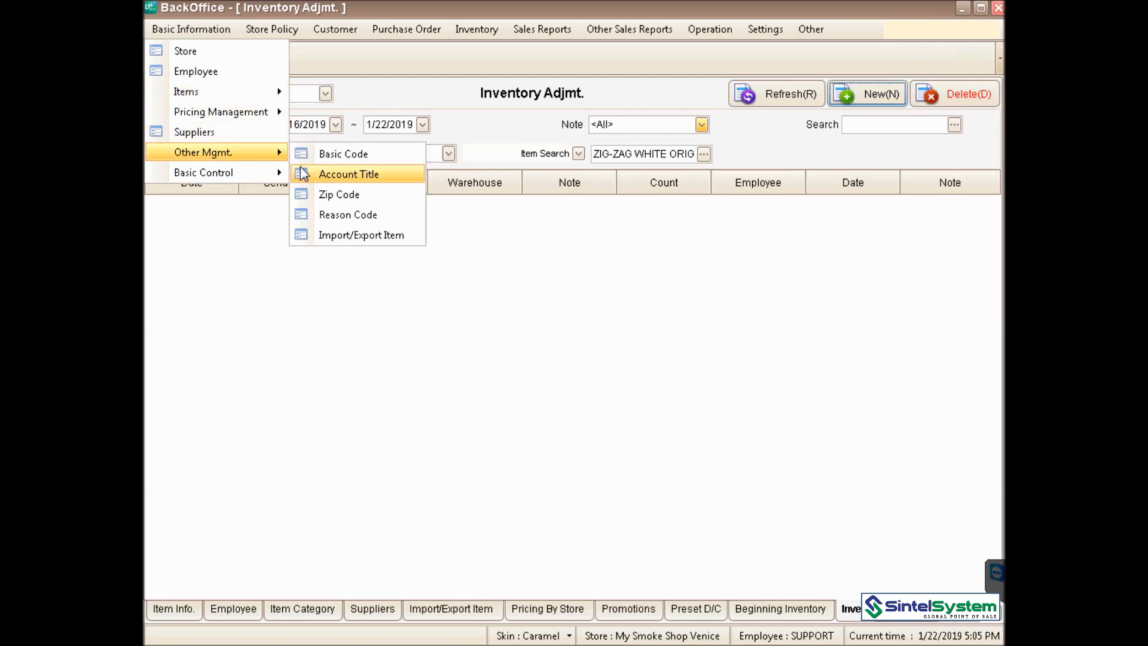
pyautogui.click(393, 237)
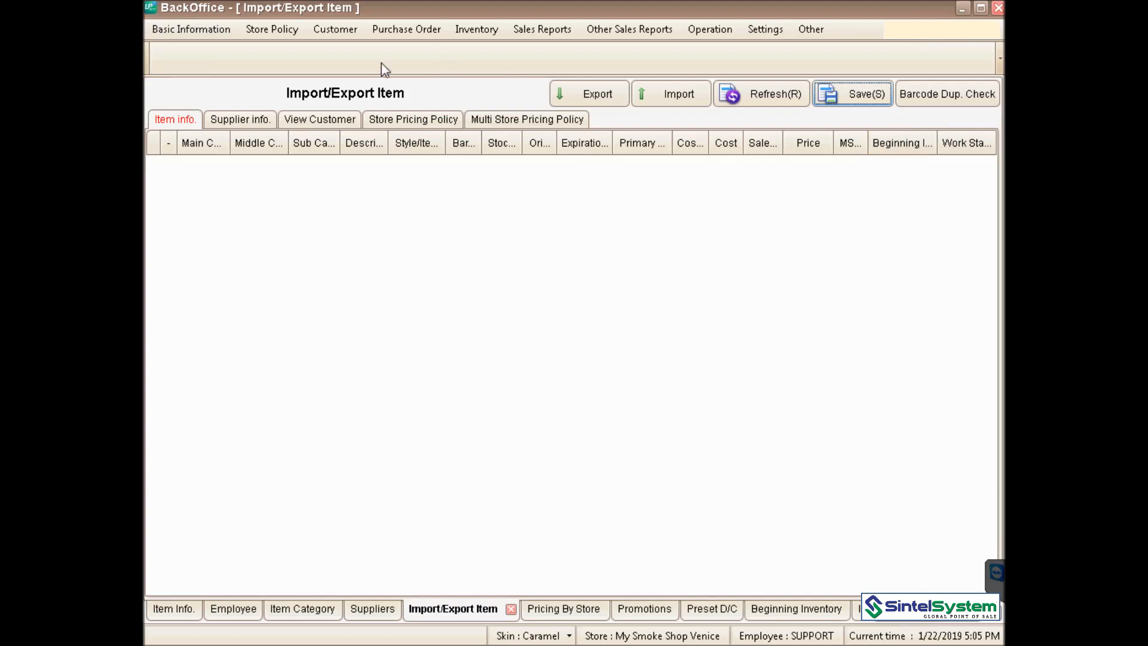
pyautogui.click(181, 32)
pyautogui.moveTo(201, 87)
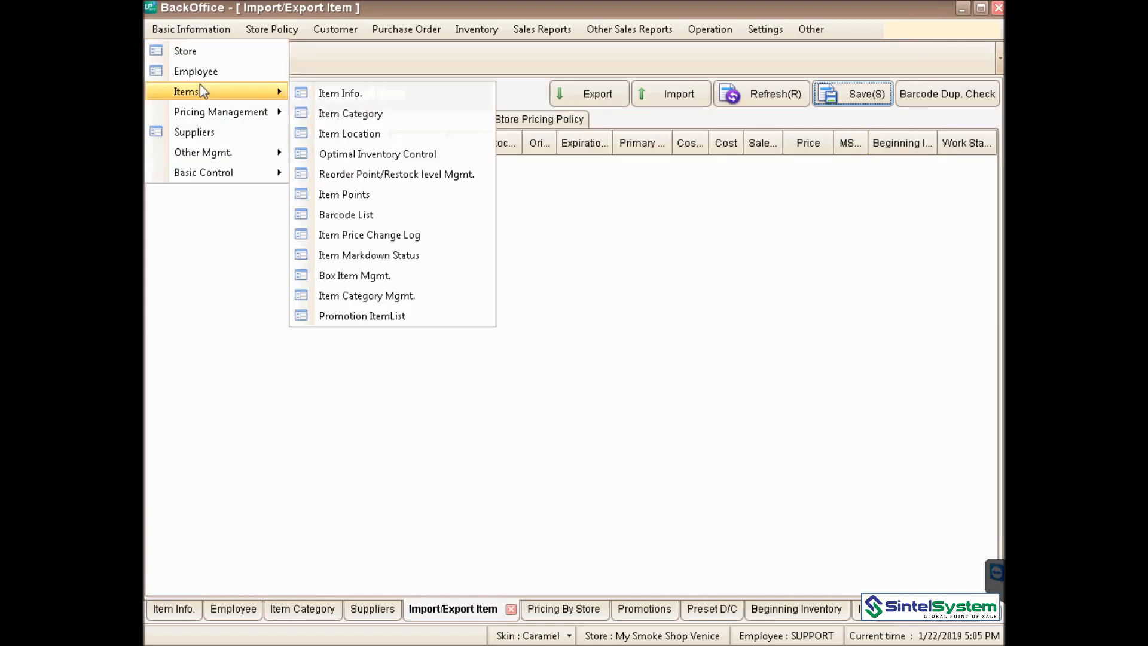
# - Open Item Info. and view ZIG-ZAG WHITE ORIGINAL's Inventory Control details
pyautogui.click(338, 96)
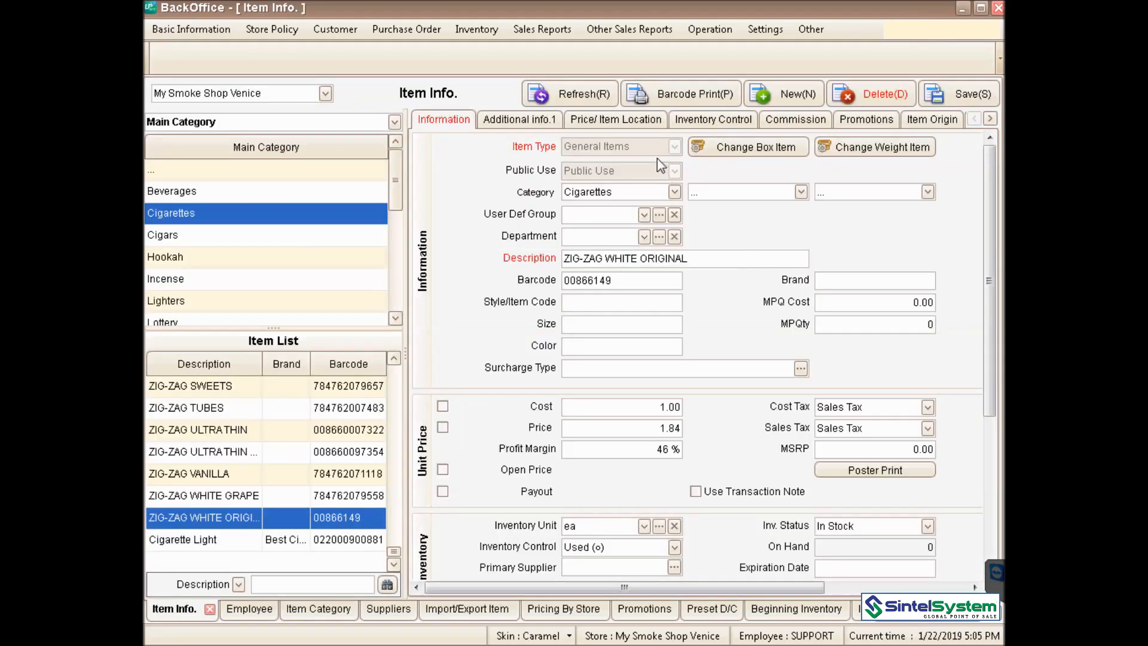
pyautogui.click(694, 118)
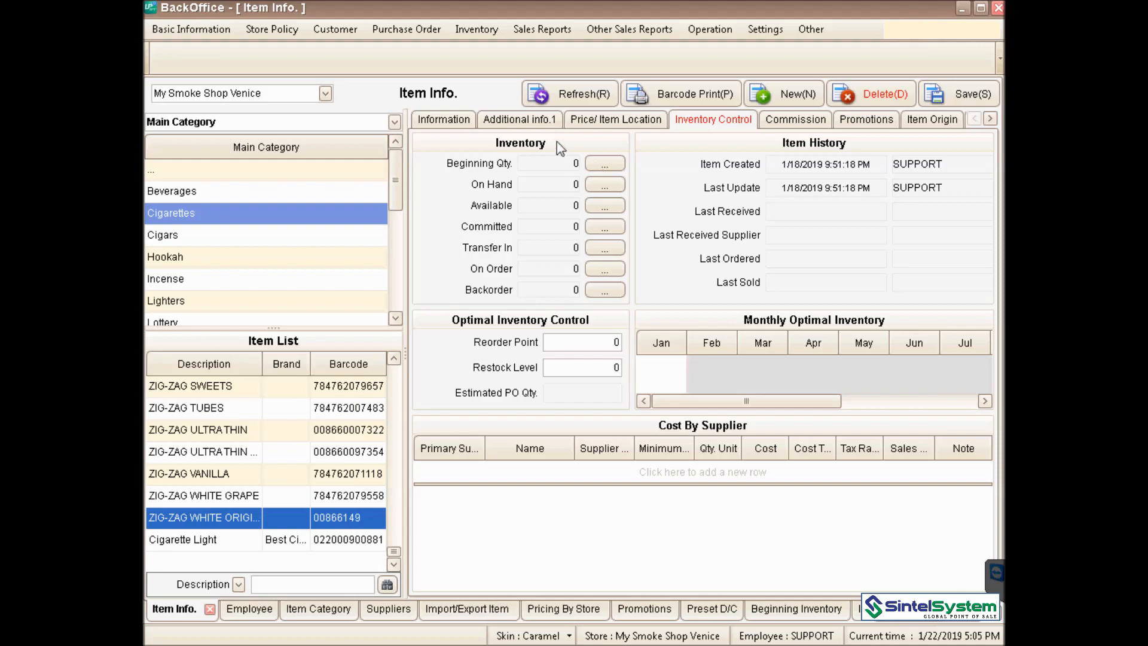
pyautogui.click(214, 30)
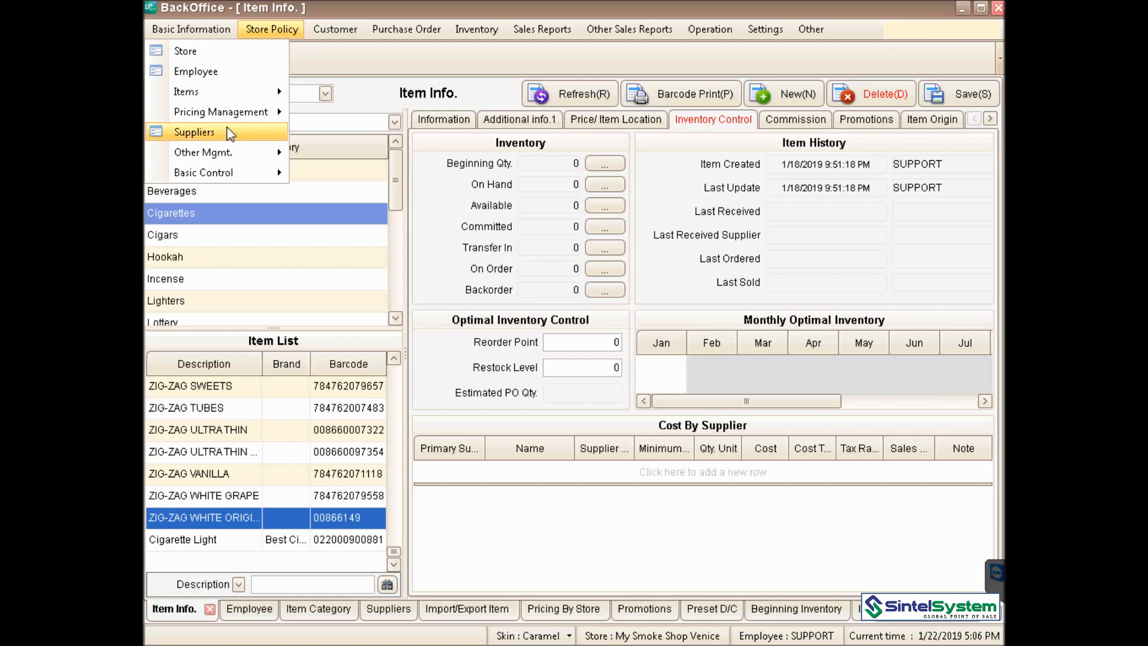
pyautogui.moveTo(228, 157)
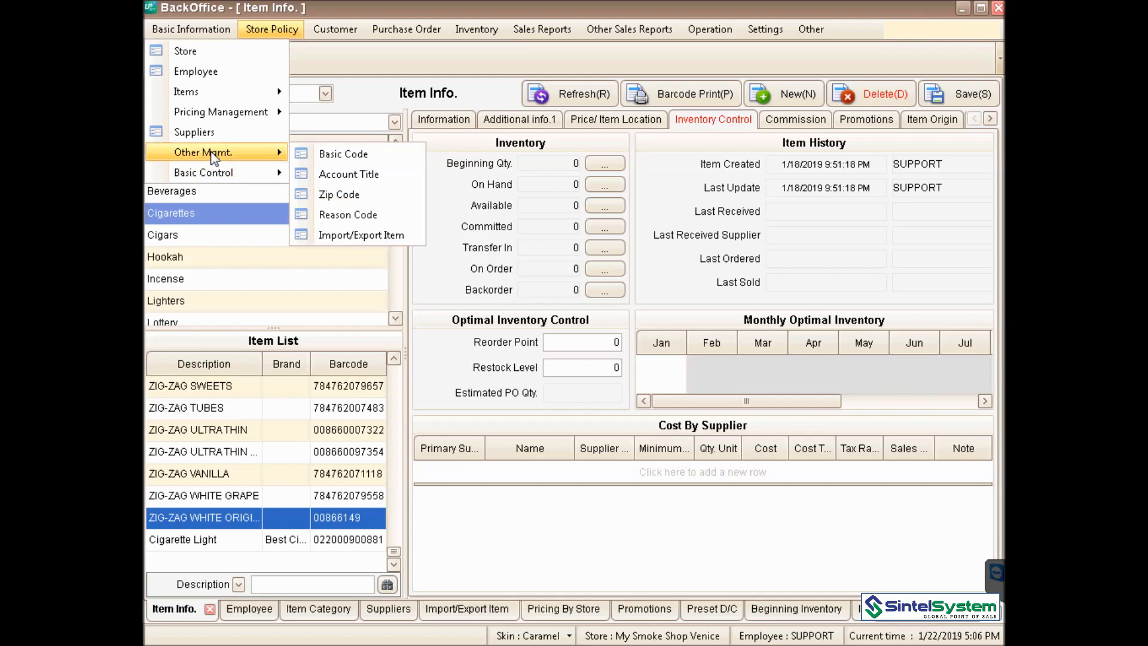
pyautogui.moveTo(217, 177)
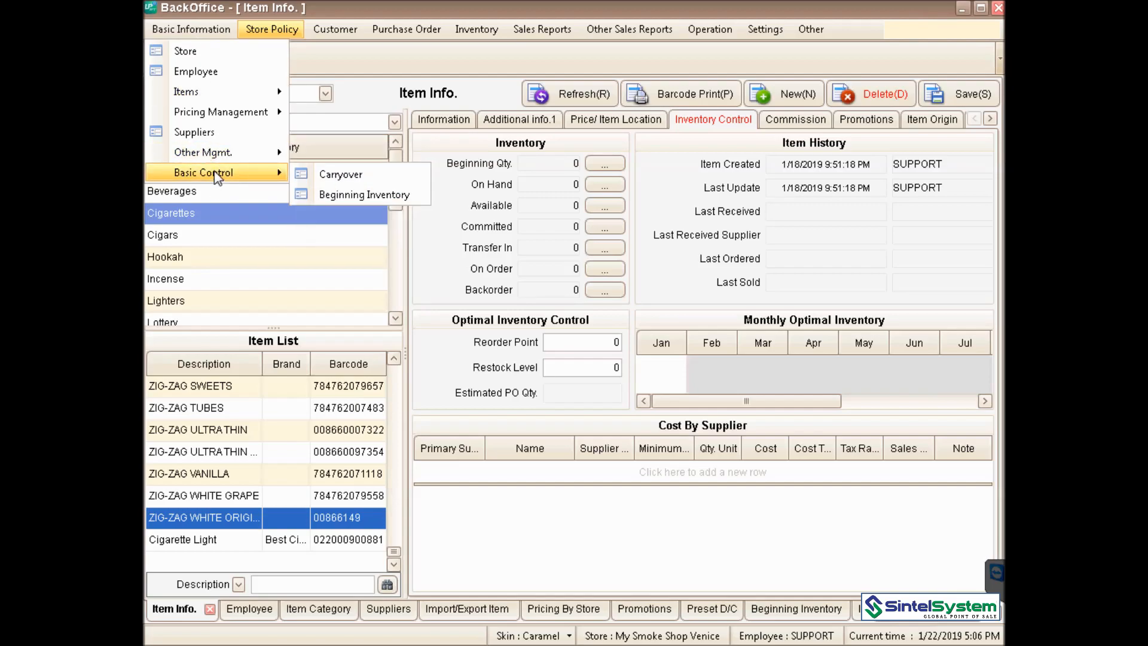
# - Open Beginning Inventory for warehouse S1 showing totals 128 and 130
pyautogui.click(374, 196)
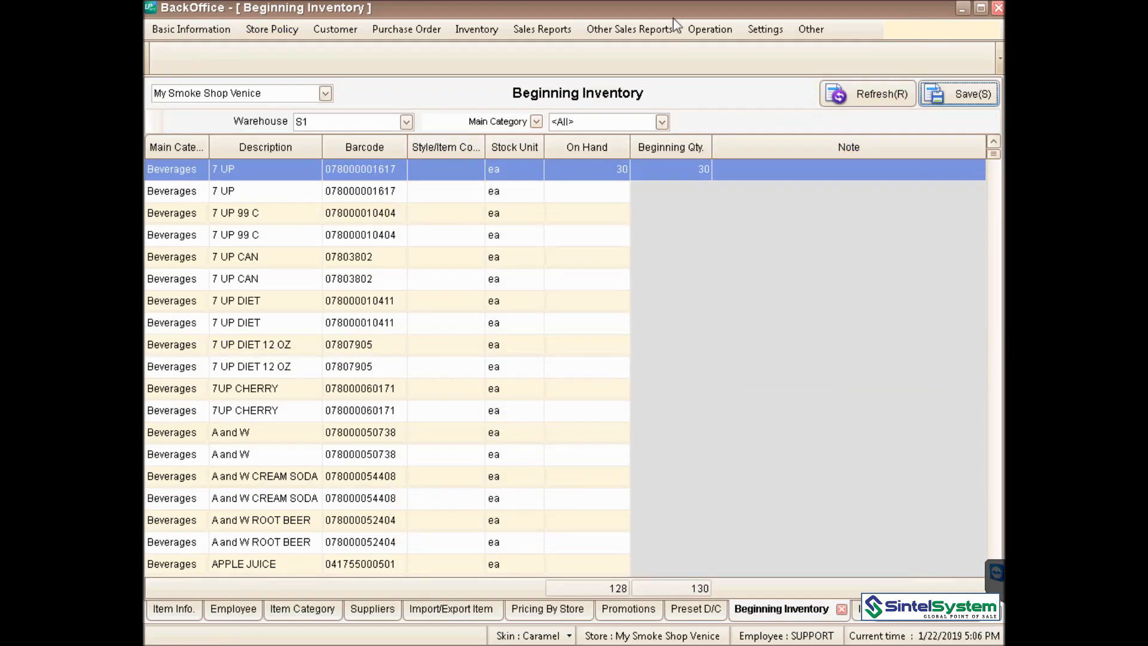
pyautogui.click(564, 26)
pyautogui.moveTo(624, 30)
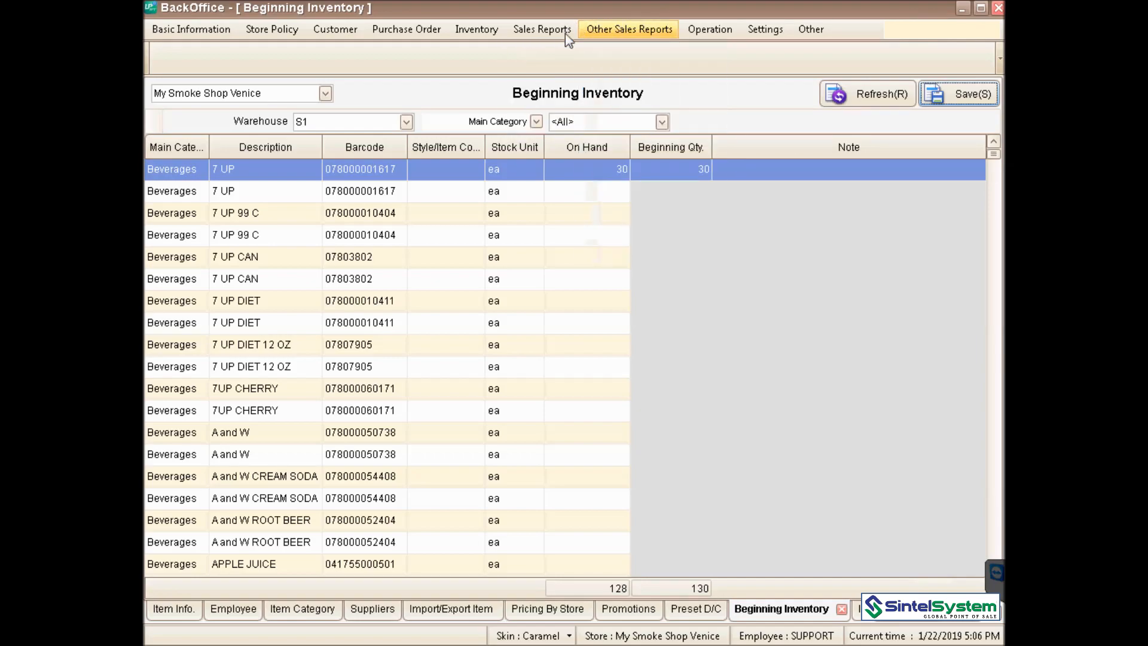
pyautogui.moveTo(556, 37)
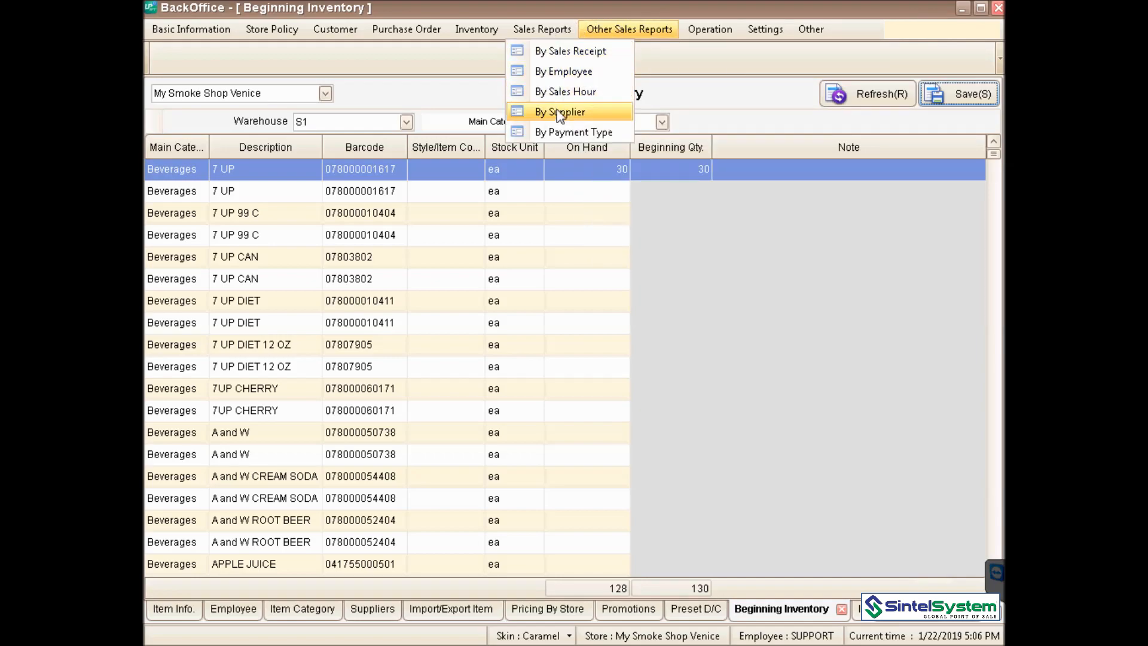
# - Run the By Employee report for 1/1/2019–1/22/2019, showing two employees and 22 transactions
pyautogui.click(577, 72)
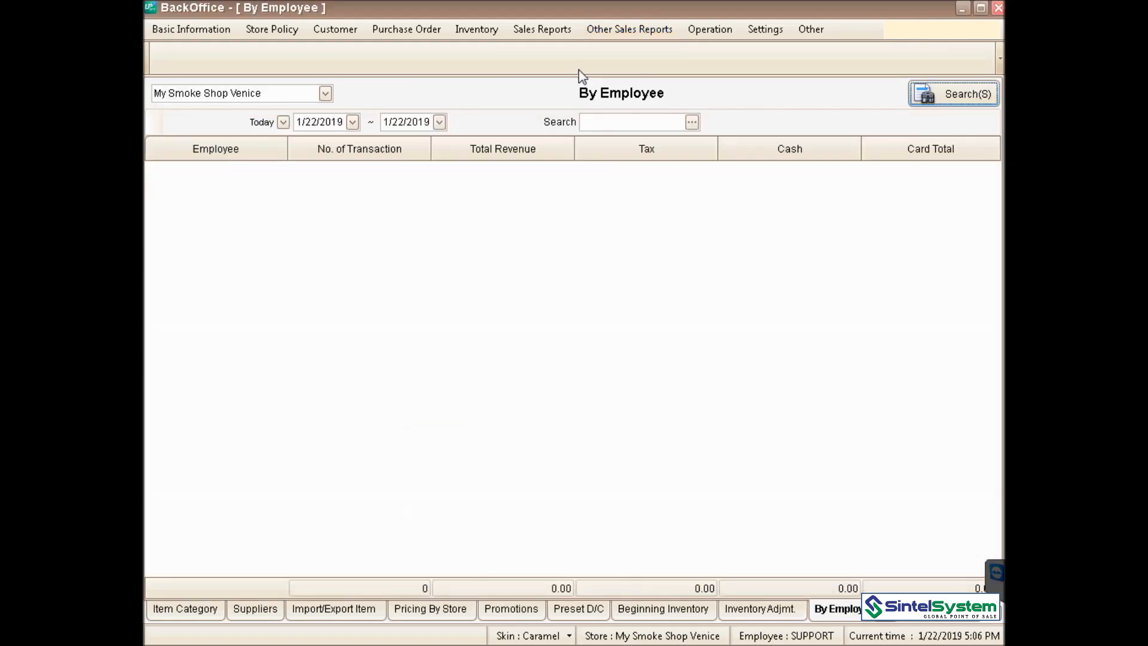
pyautogui.click(283, 122)
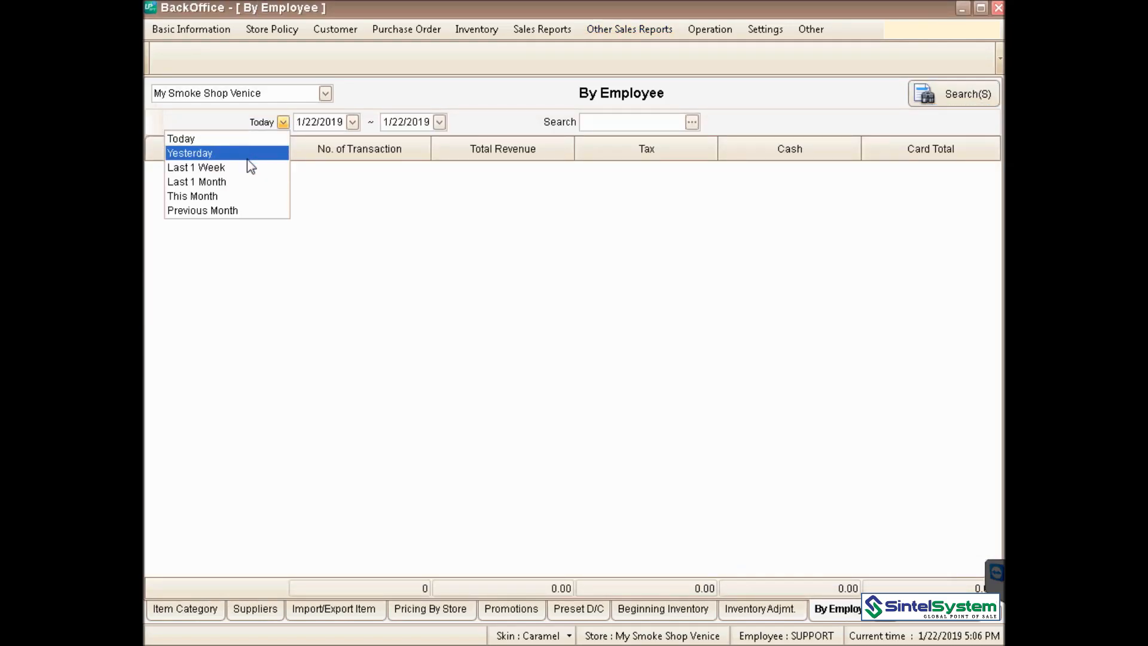
pyautogui.click(353, 123)
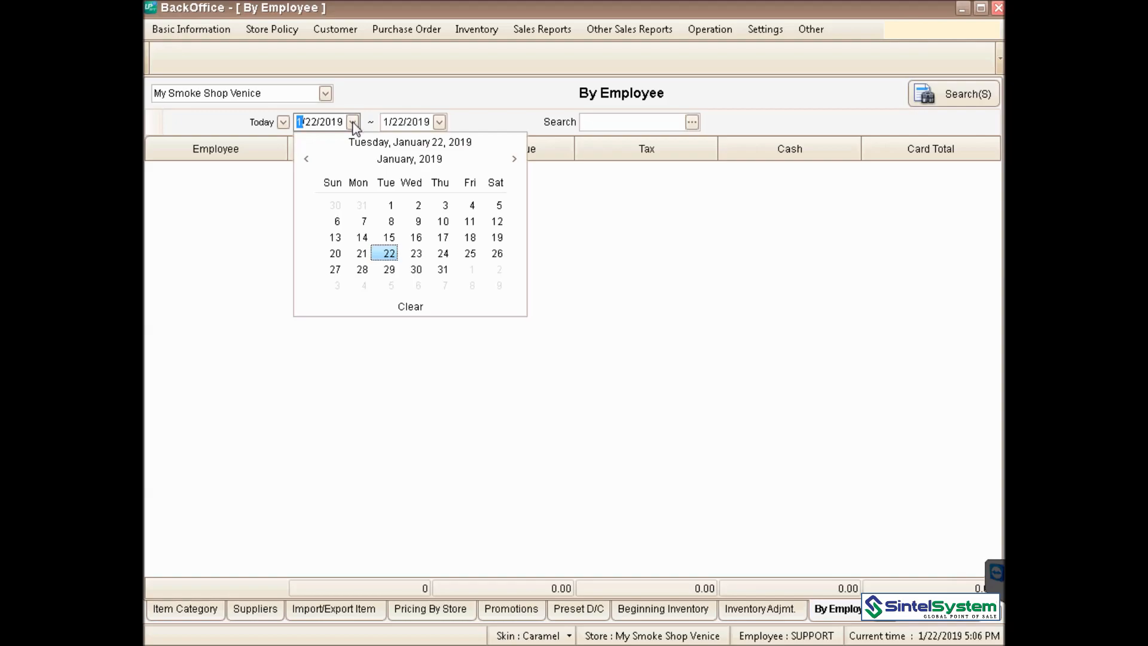
pyautogui.click(391, 205)
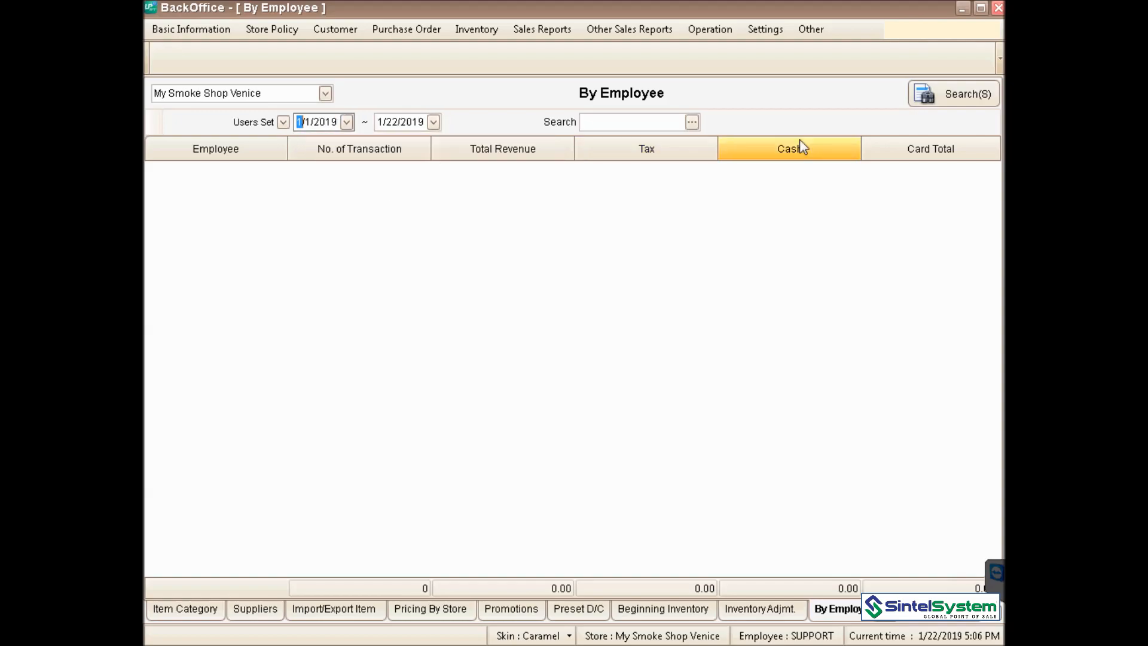
pyautogui.click(951, 98)
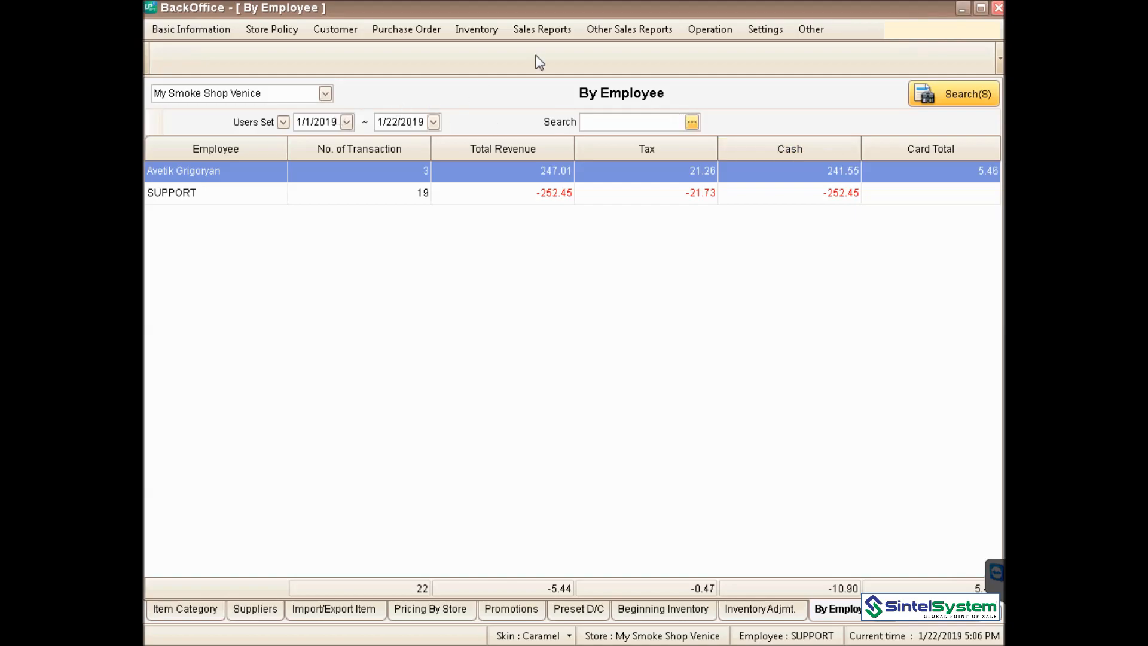
pyautogui.click(554, 31)
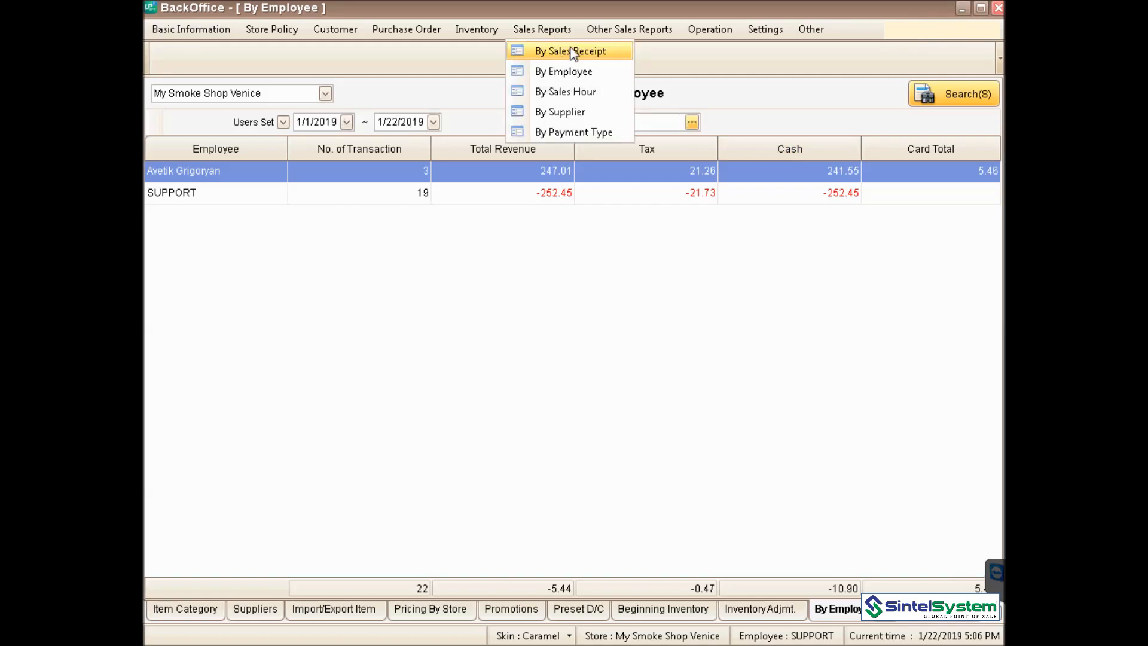
# - Run the By Sales Receipt report starting 1/15/2019
pyautogui.click(573, 50)
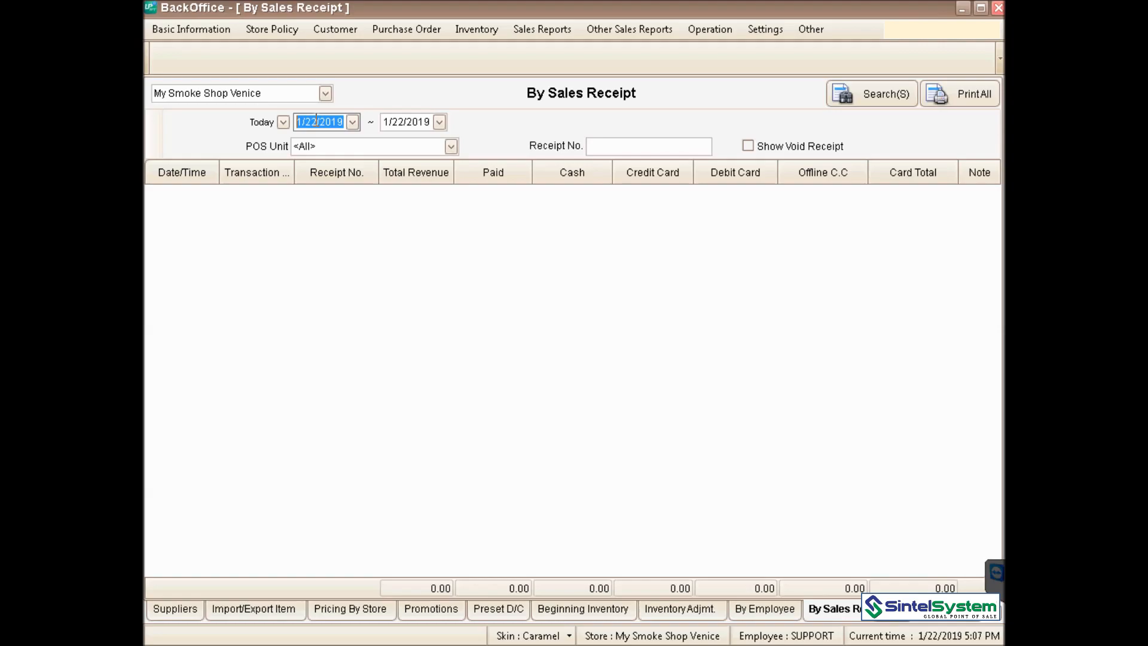
pyautogui.click(353, 122)
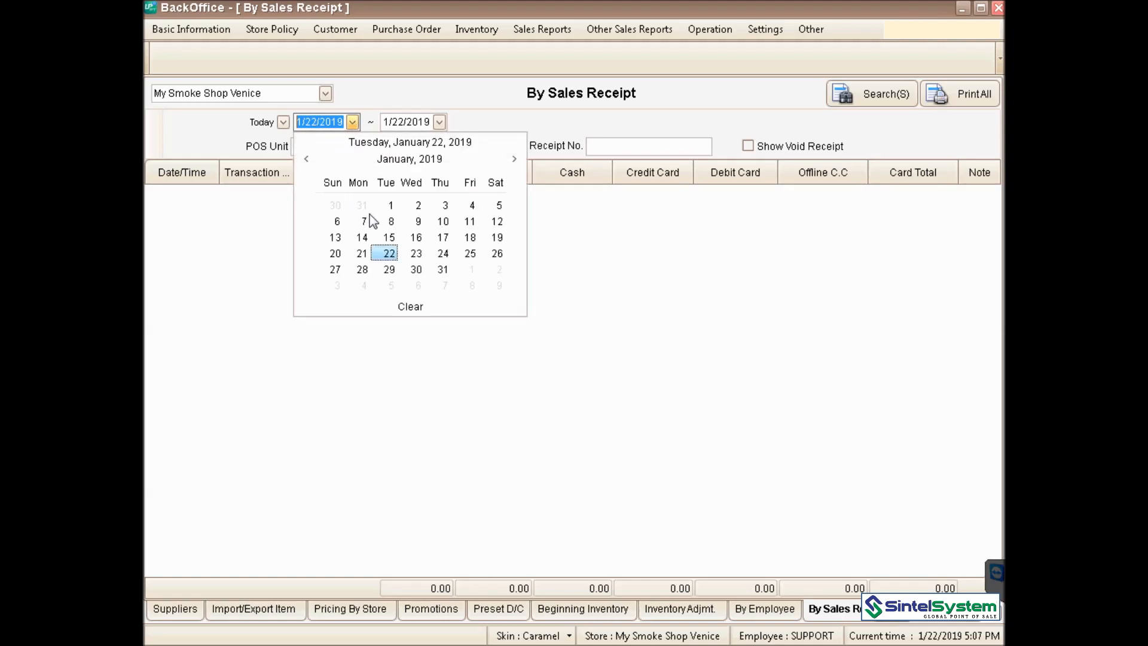
pyautogui.click(389, 238)
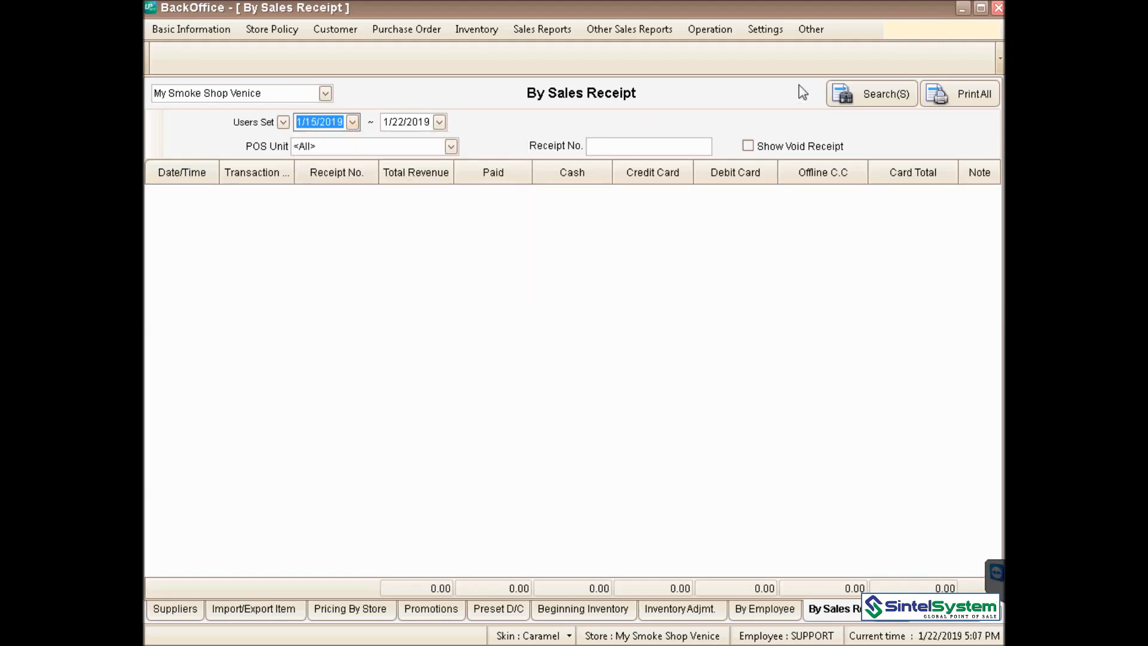
pyautogui.click(852, 96)
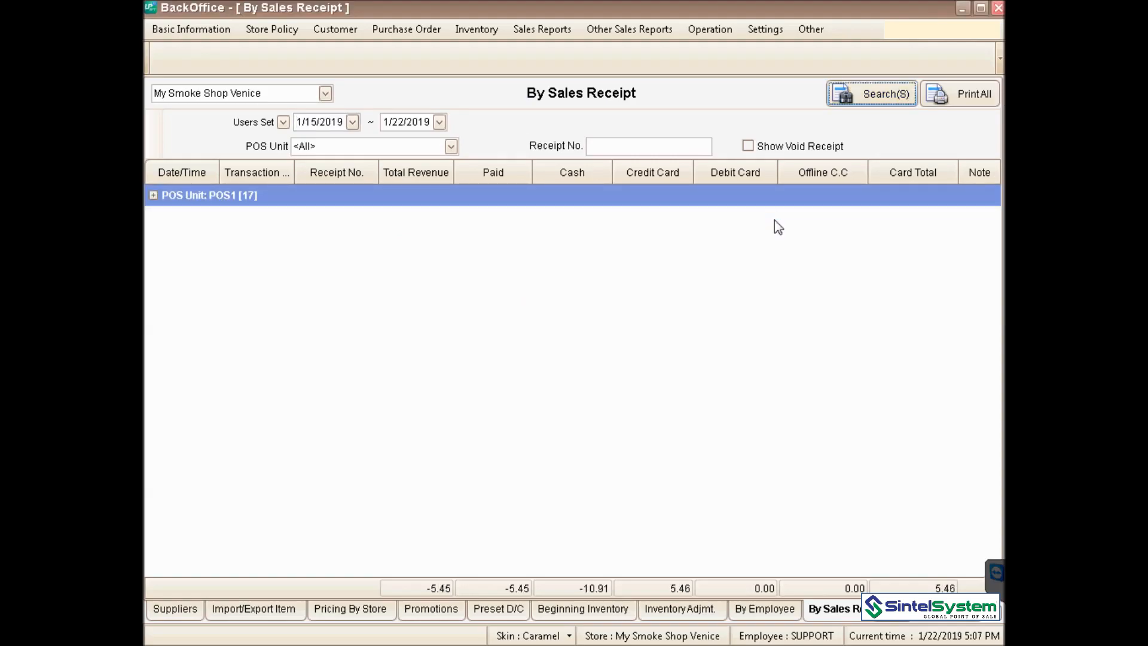
# - Expand the POS1 group and select the first receipt, worth 204.56
pyautogui.click(153, 196)
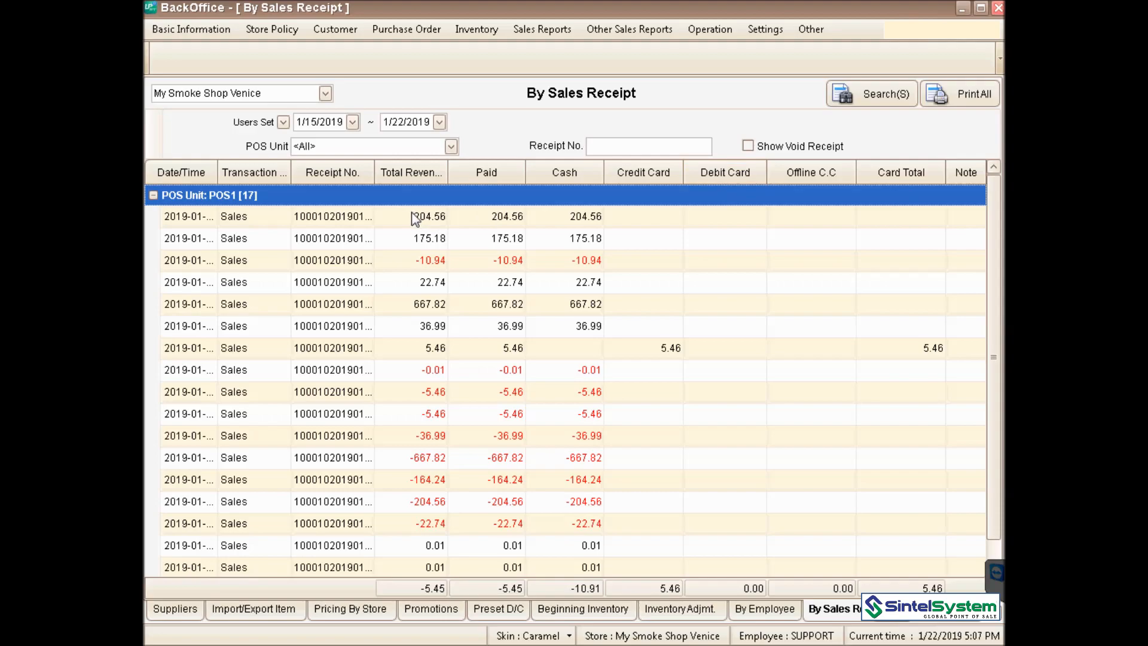
pyautogui.click(374, 213)
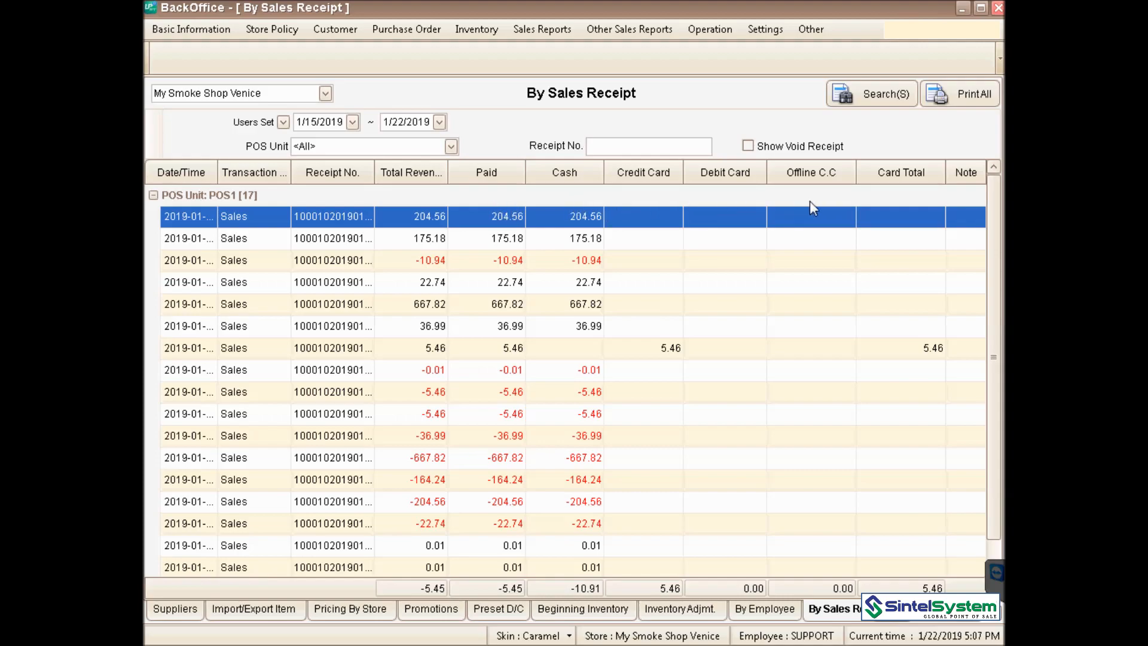
pyautogui.moveTo(993, 218)
pyautogui.mouseDown()
pyautogui.moveTo(998, 265)
pyautogui.moveTo(994, 209)
pyautogui.mouseUp()
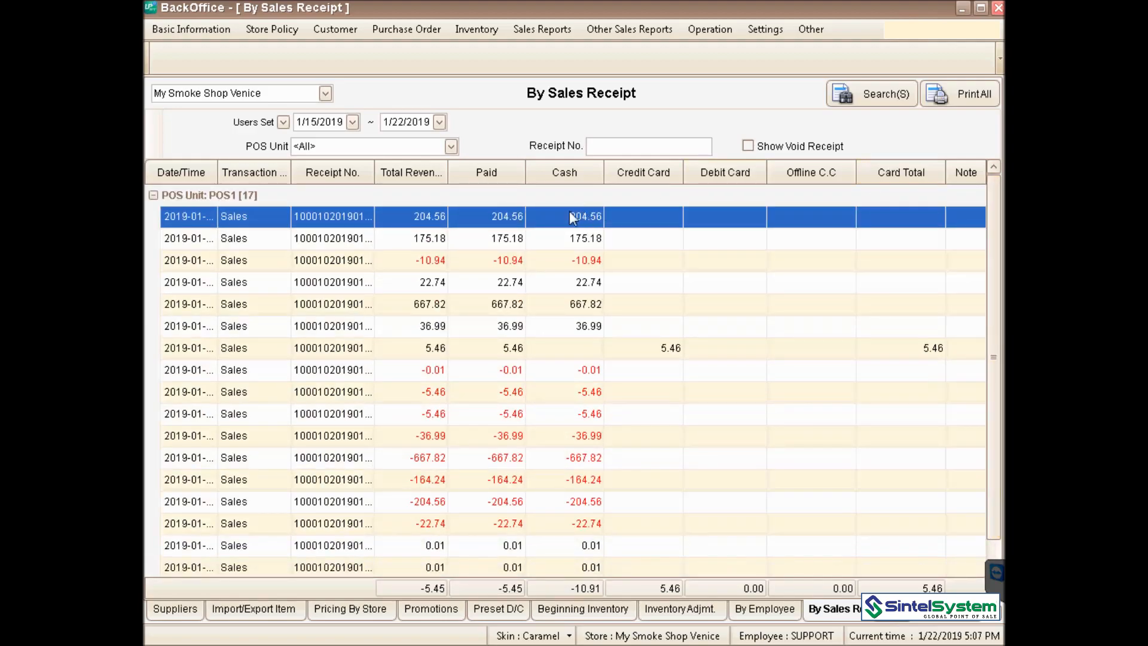
# - Open the 1/21/2019 receipt for 204.56 and preview it in letter size
pyautogui.doubleClick(526, 219)
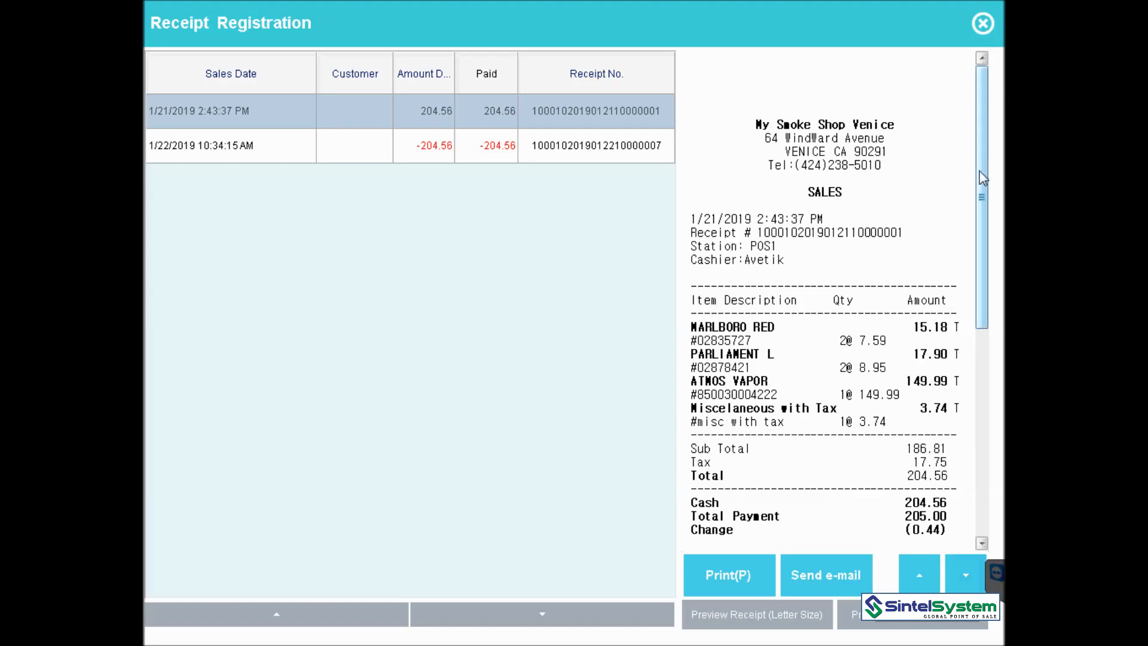
pyautogui.moveTo(979, 171)
pyautogui.mouseDown()
pyautogui.moveTo(985, 424)
pyautogui.moveTo(987, 192)
pyautogui.mouseUp()
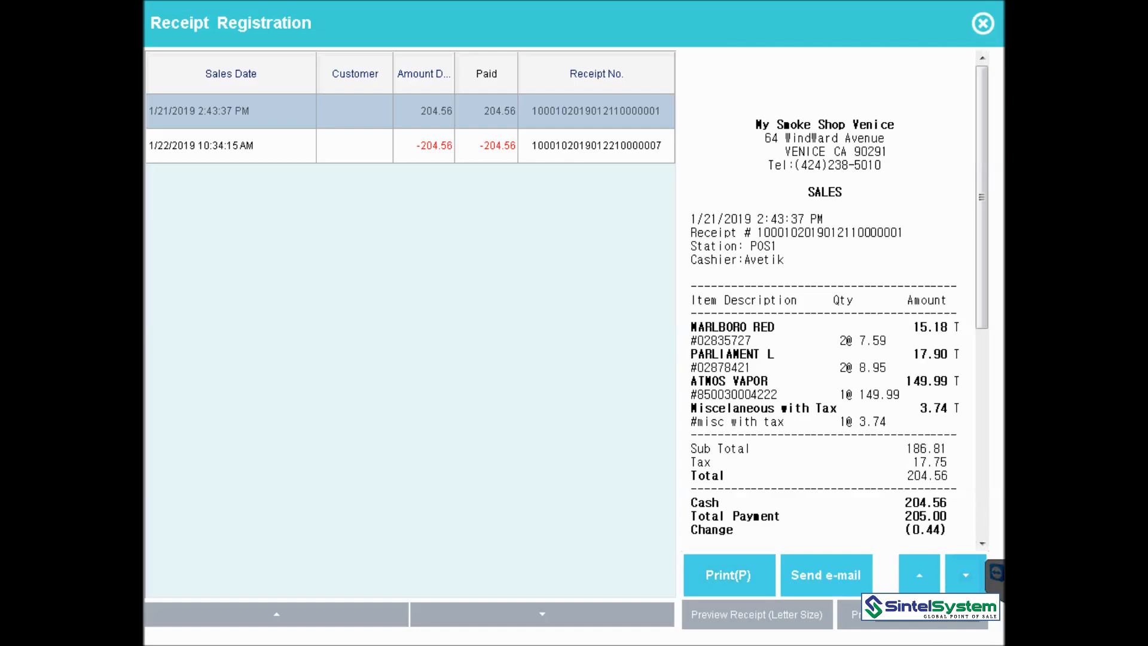
pyautogui.click(777, 617)
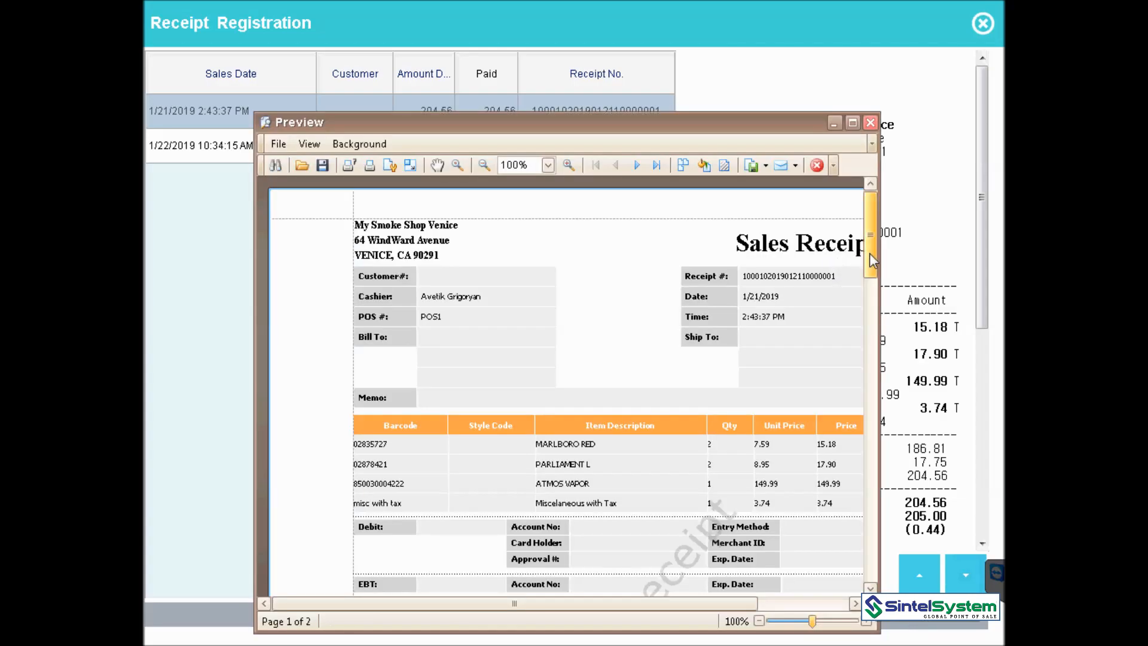
pyautogui.moveTo(870, 253); pyautogui.dragTo(870, 120)
# - Close the receipt preview and details, then open the Daily Sales Report for 1/22/2019
pyautogui.click(870, 122)
pyautogui.click(981, 27)
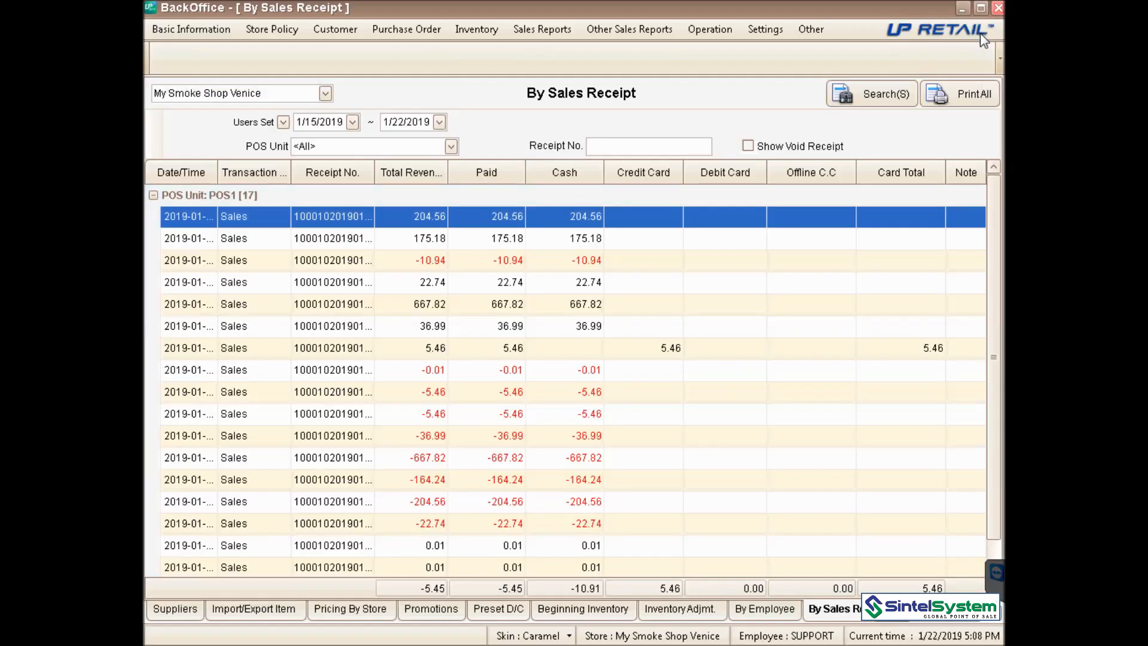
pyautogui.click(574, 30)
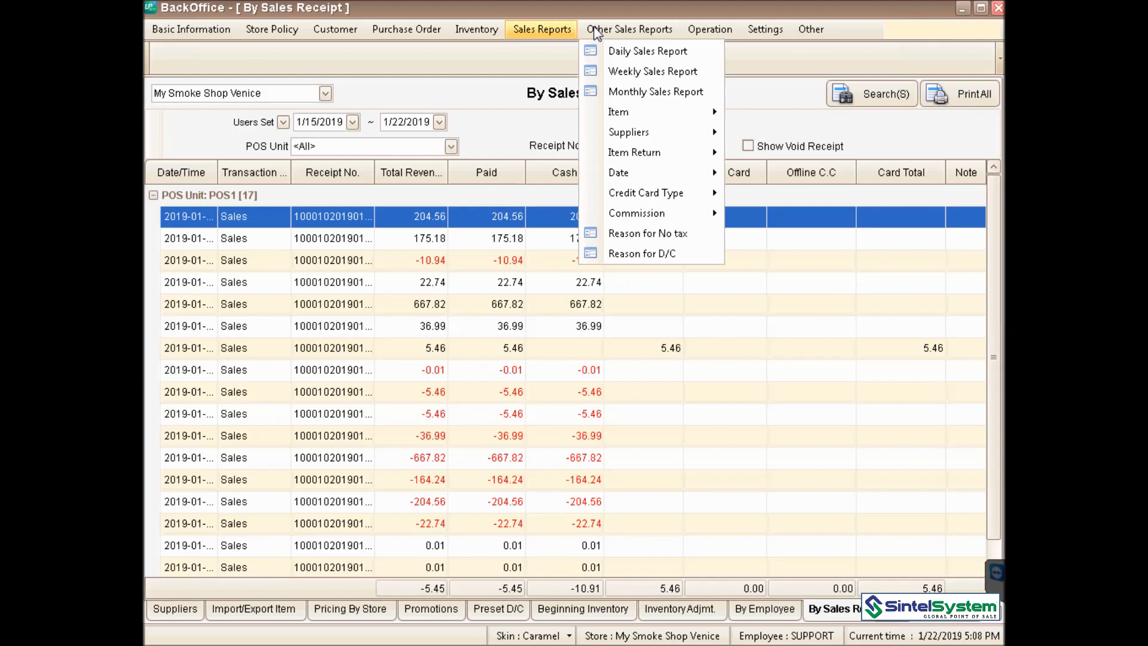
pyautogui.click(624, 53)
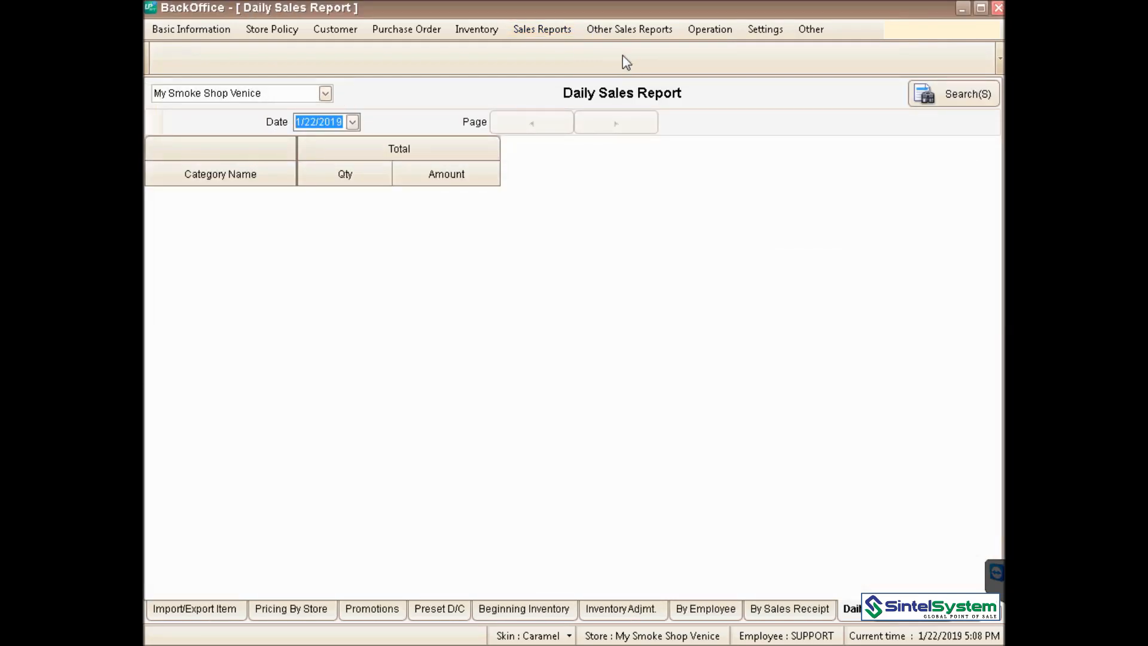
# - Look through the other sales reports list, then return to the Sales Reports menu
pyautogui.click(630, 31)
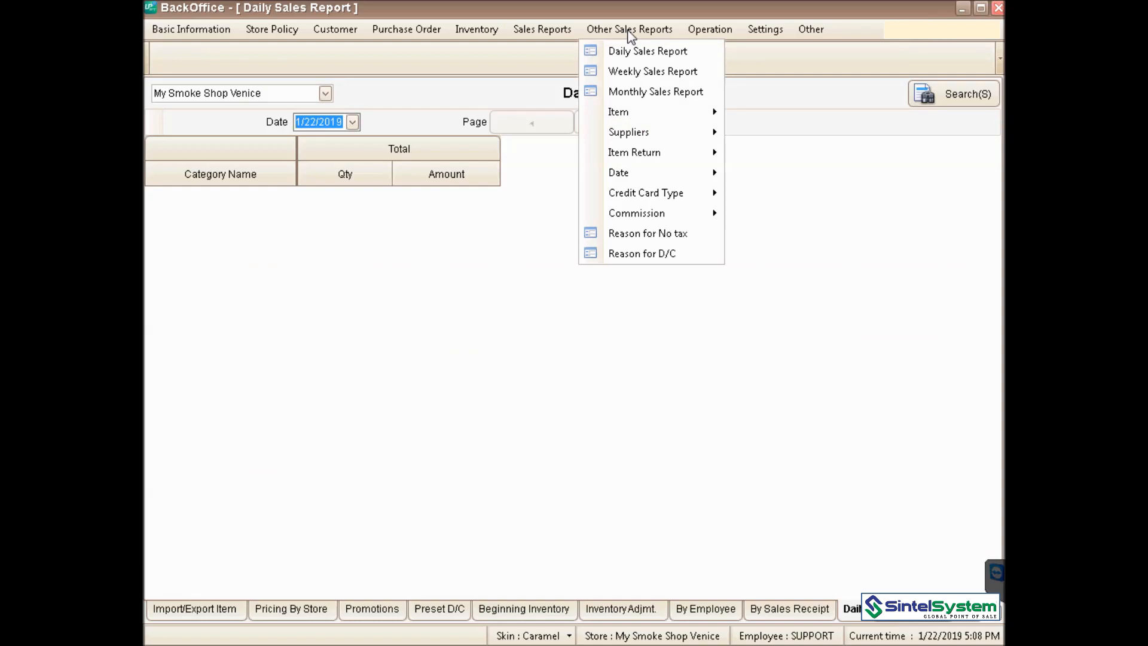
pyautogui.click(532, 67)
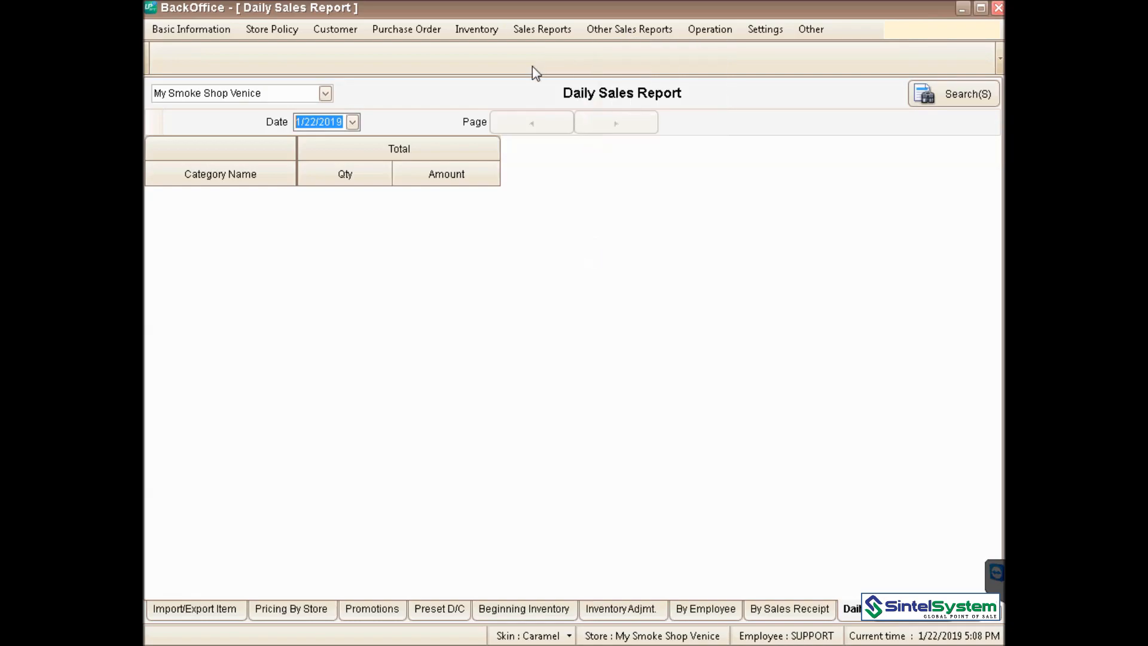
pyautogui.click(597, 31)
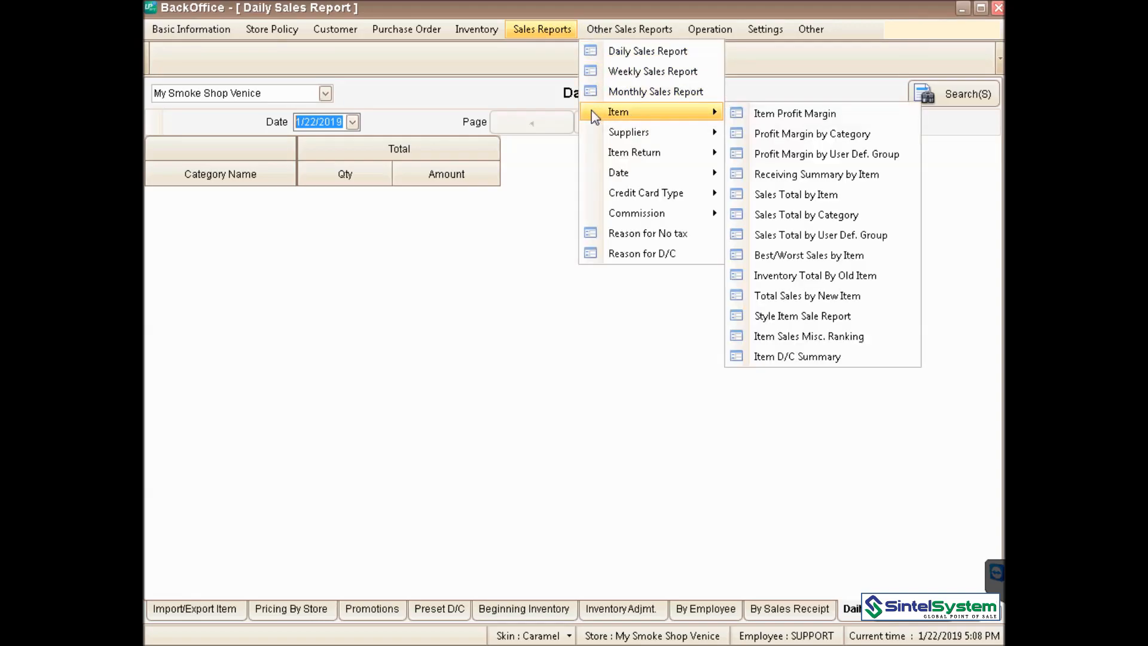
# - Run the Monthly Sales Report for January 2019 and scroll through its category totals
pyautogui.click(635, 93)
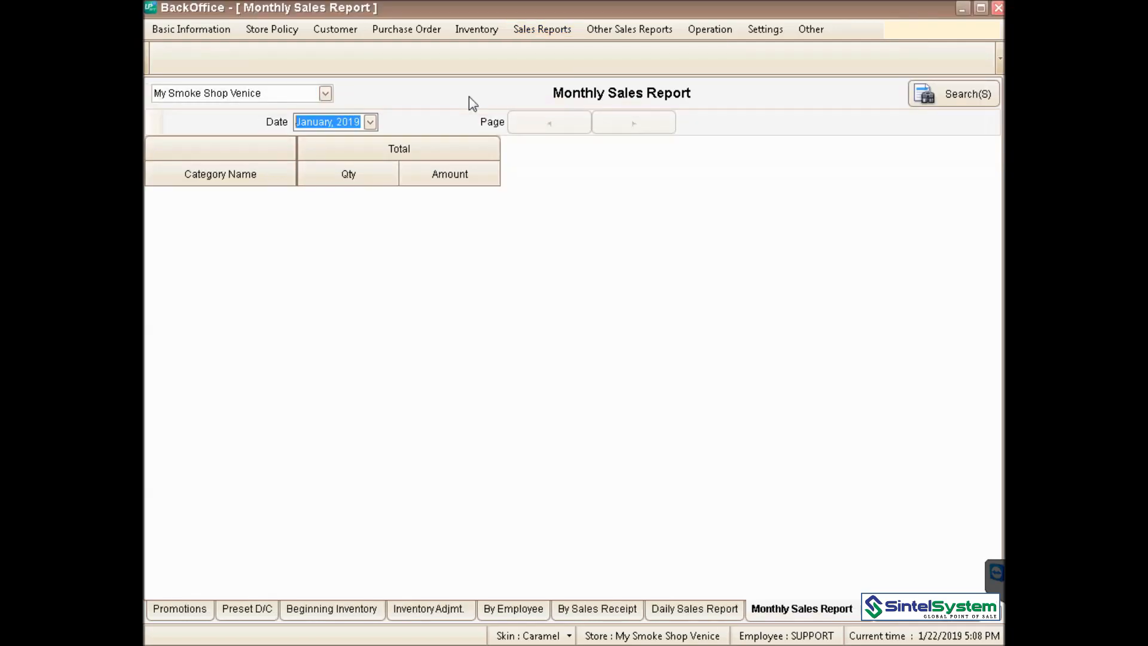
pyautogui.click(371, 123)
pyautogui.click(371, 123)
pyautogui.click(964, 103)
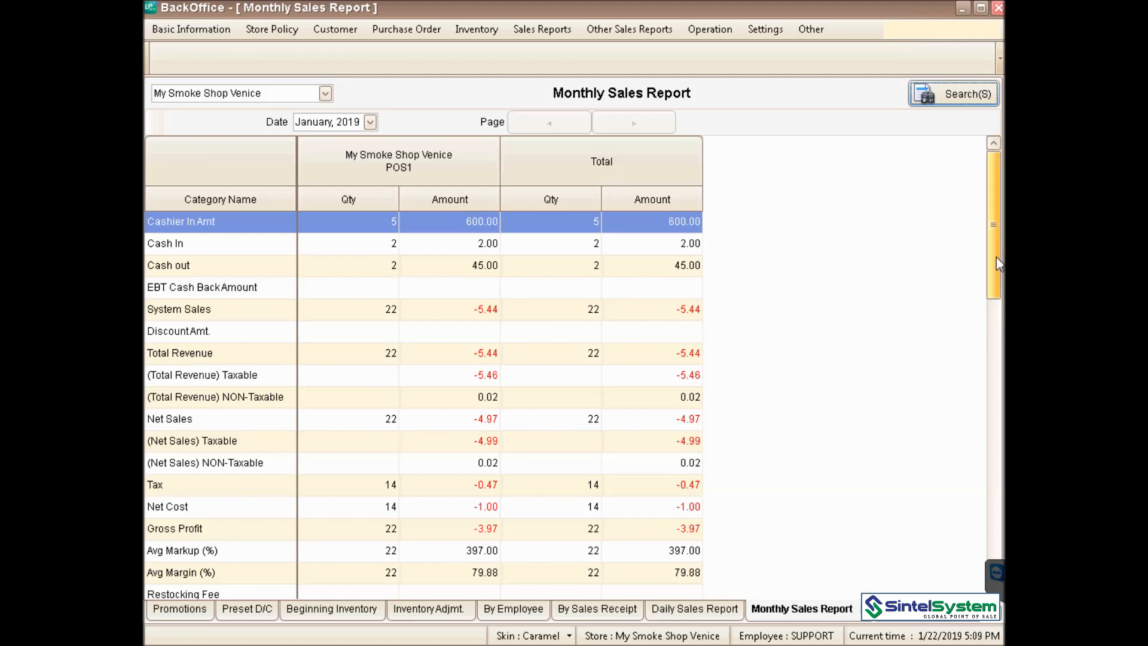
pyautogui.moveTo(993, 264); pyautogui.dragTo(991, 283)
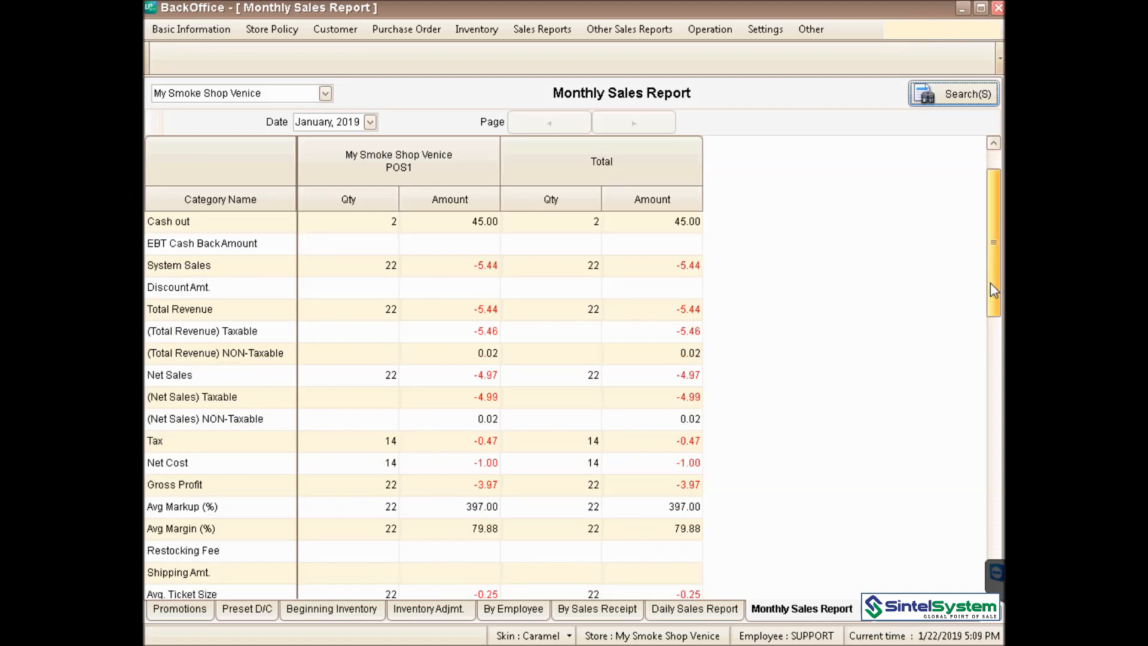
pyautogui.moveTo(990, 286); pyautogui.dragTo(991, 351)
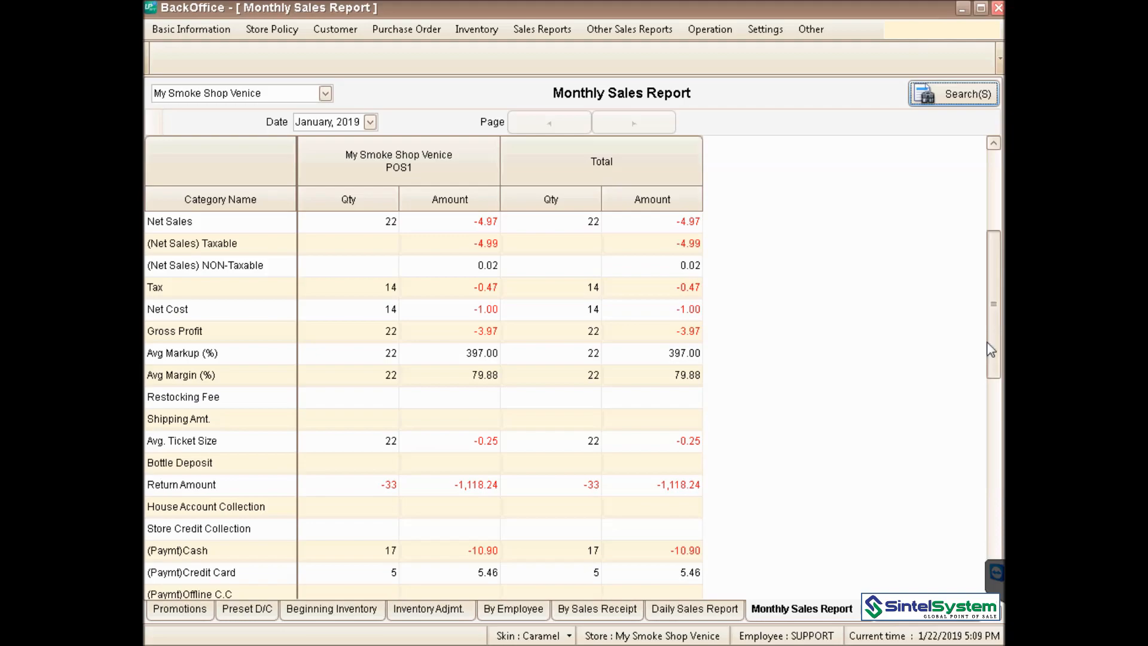
pyautogui.moveTo(991, 357); pyautogui.dragTo(987, 438)
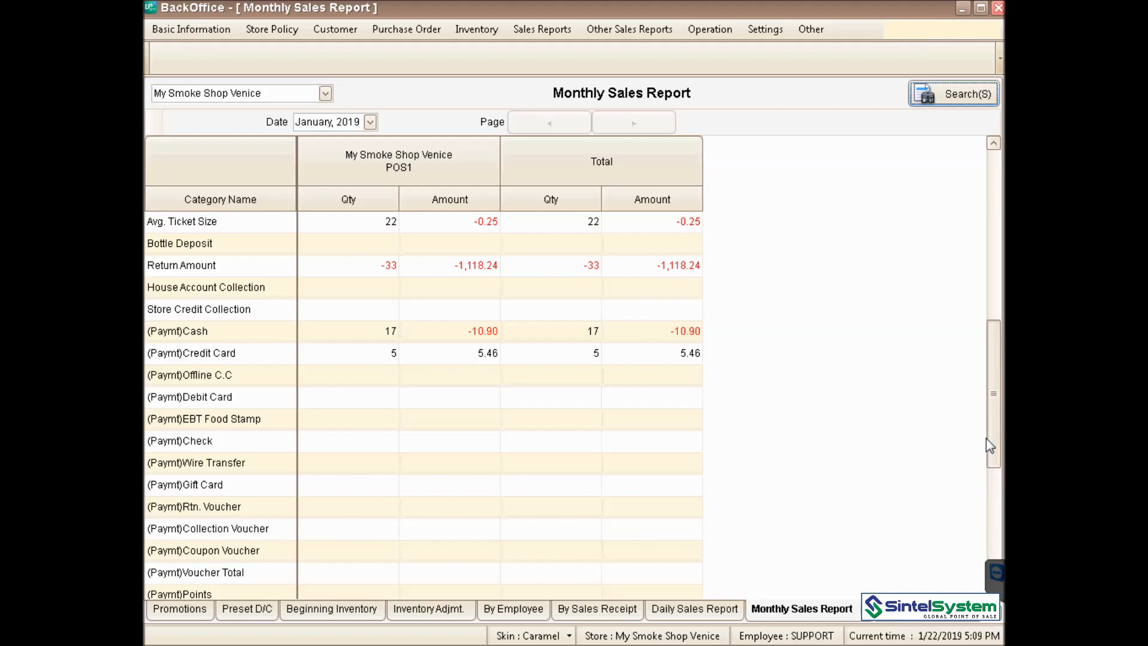
pyautogui.moveTo(988, 445); pyautogui.dragTo(993, 163)
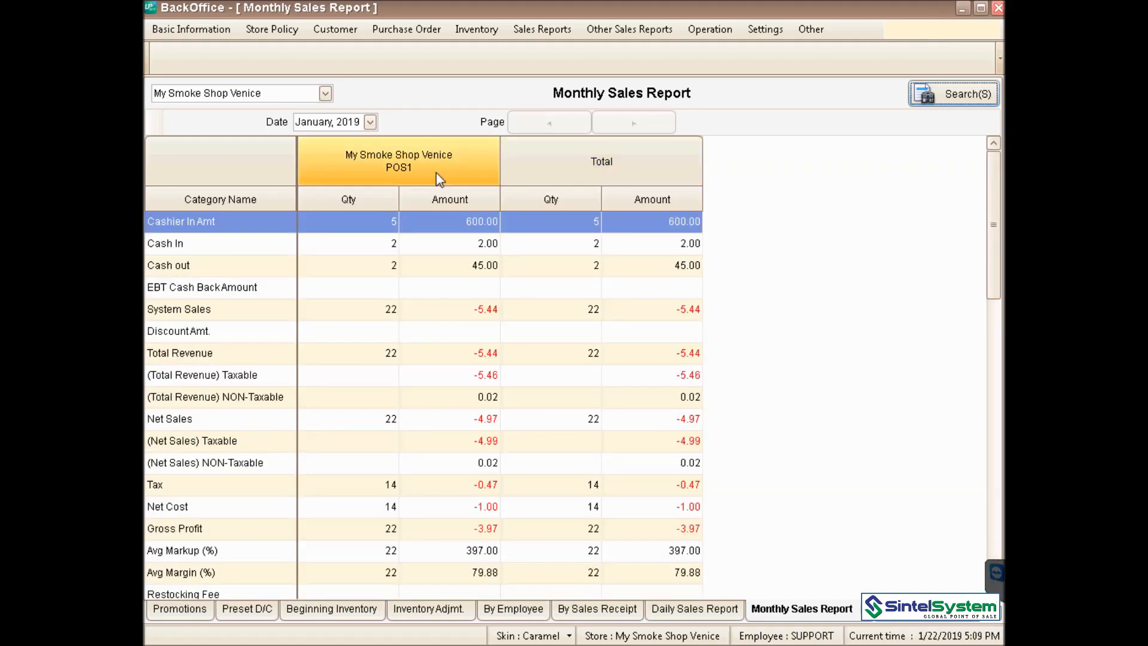
# - Show a print preview of the monthly report, then close it
pyautogui.rightClick(356, 224)
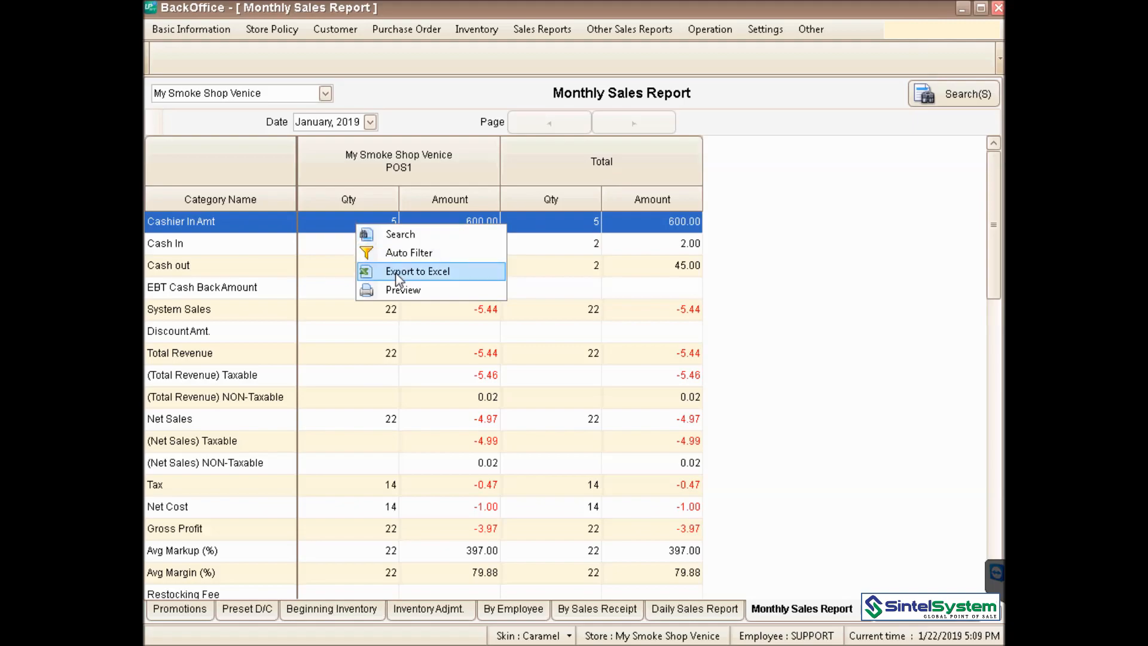
pyautogui.click(400, 290)
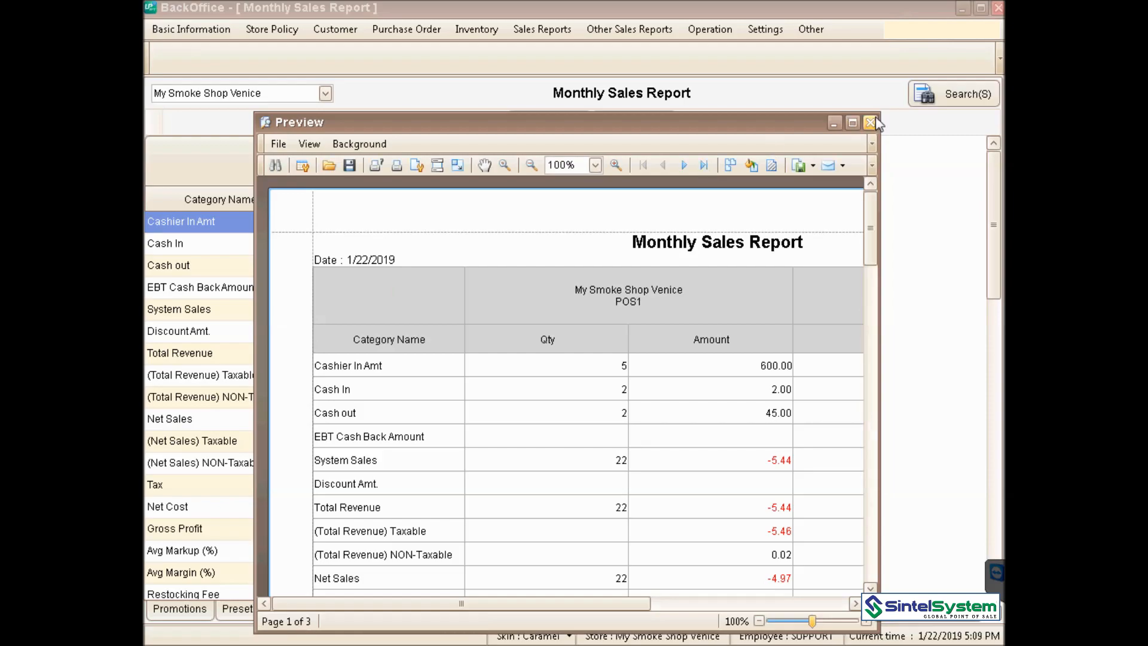
pyautogui.click(875, 119)
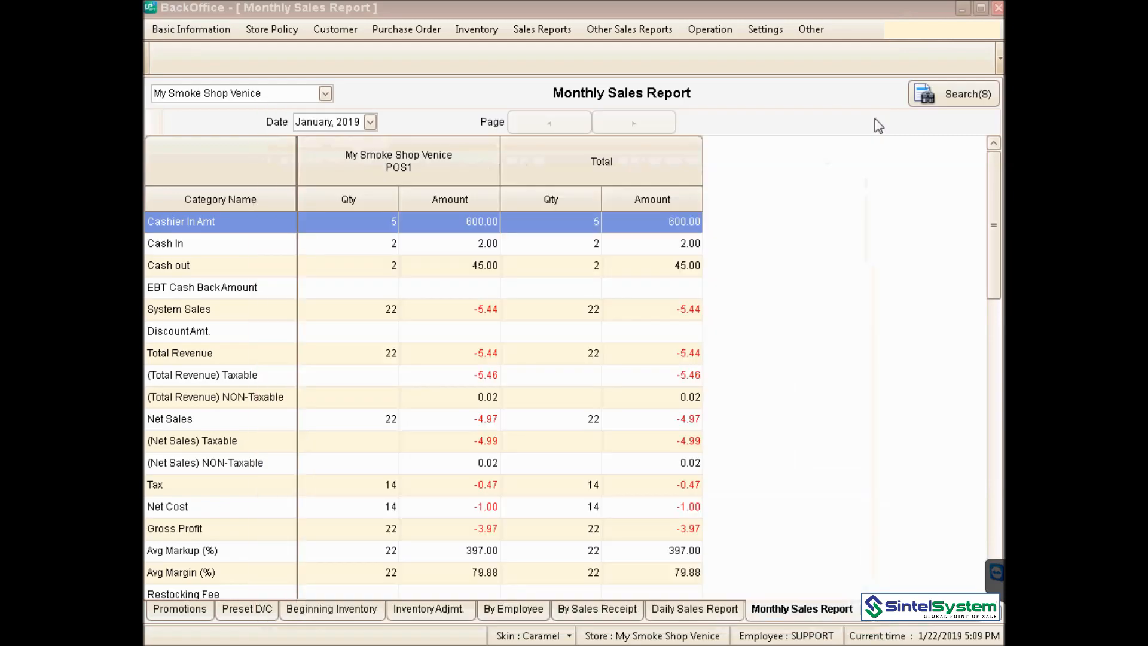
pyautogui.click(572, 30)
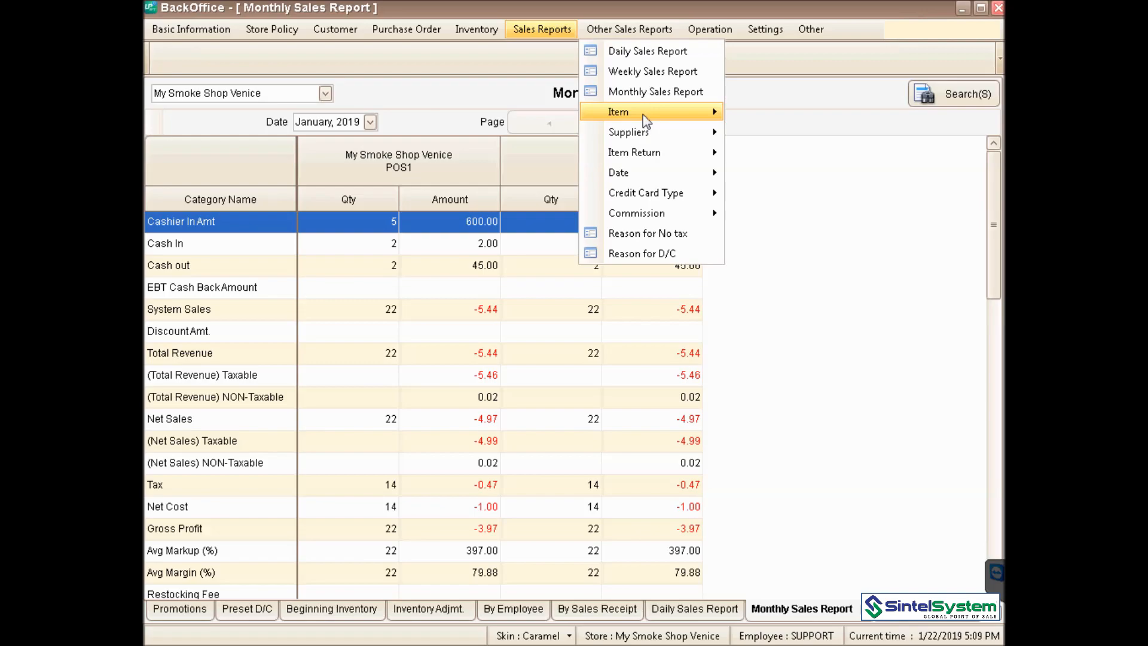
# - Review the January 2019 Monthly Sales Report totals, then bring up the Operation menu
pyautogui.moveTo(643, 113)
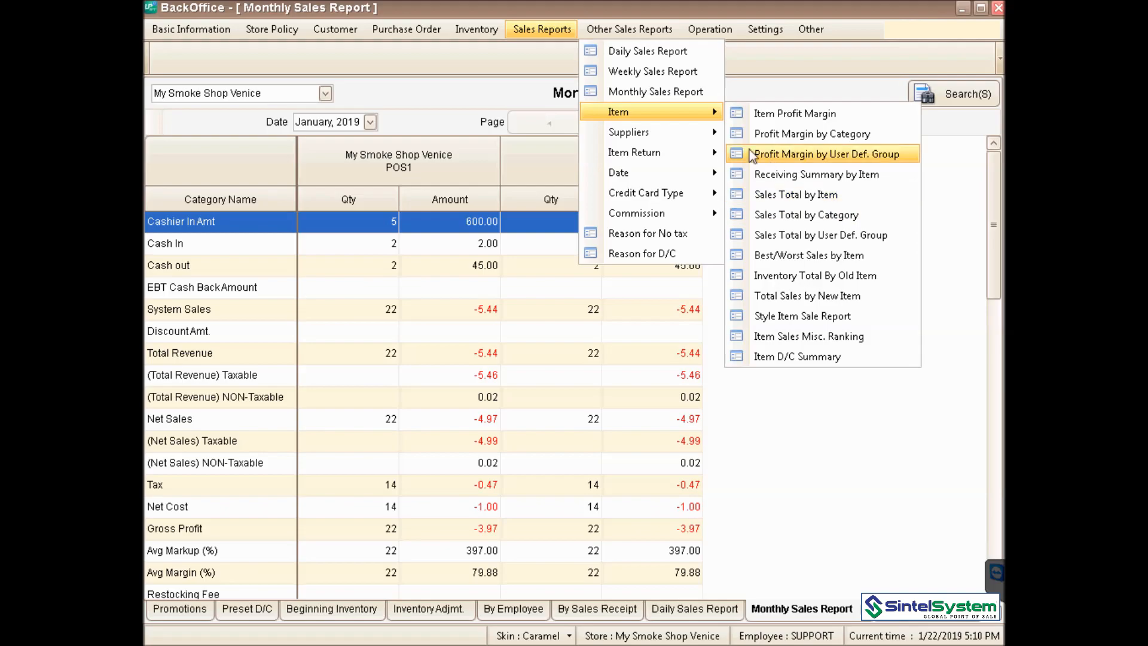
pyautogui.moveTo(698, 160)
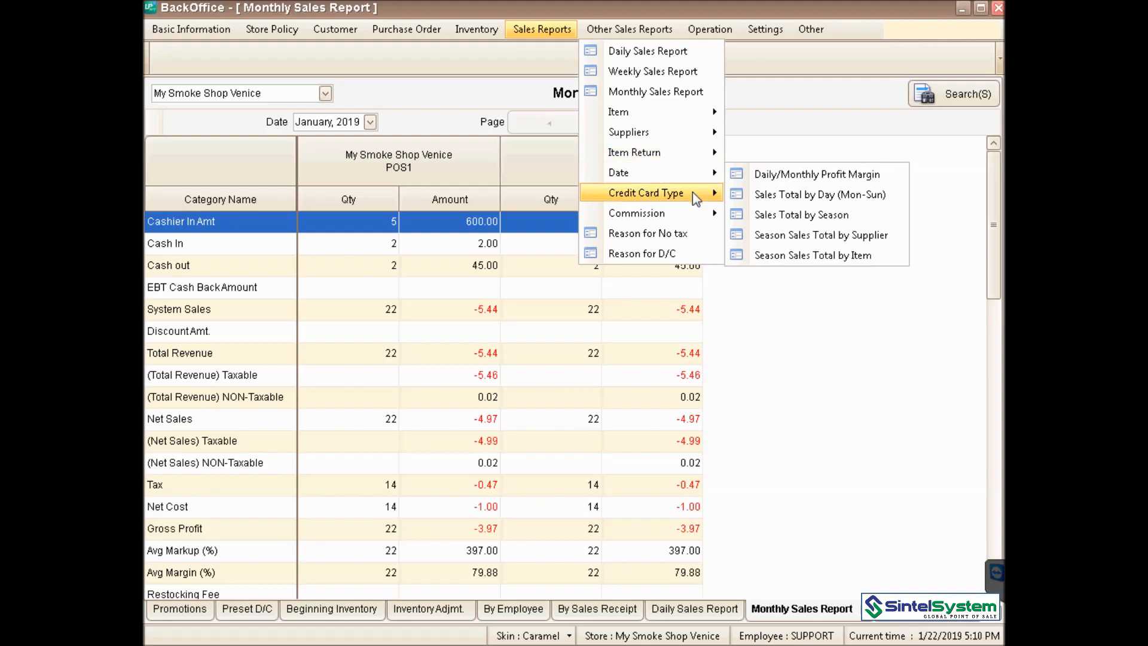
pyautogui.moveTo(697, 199)
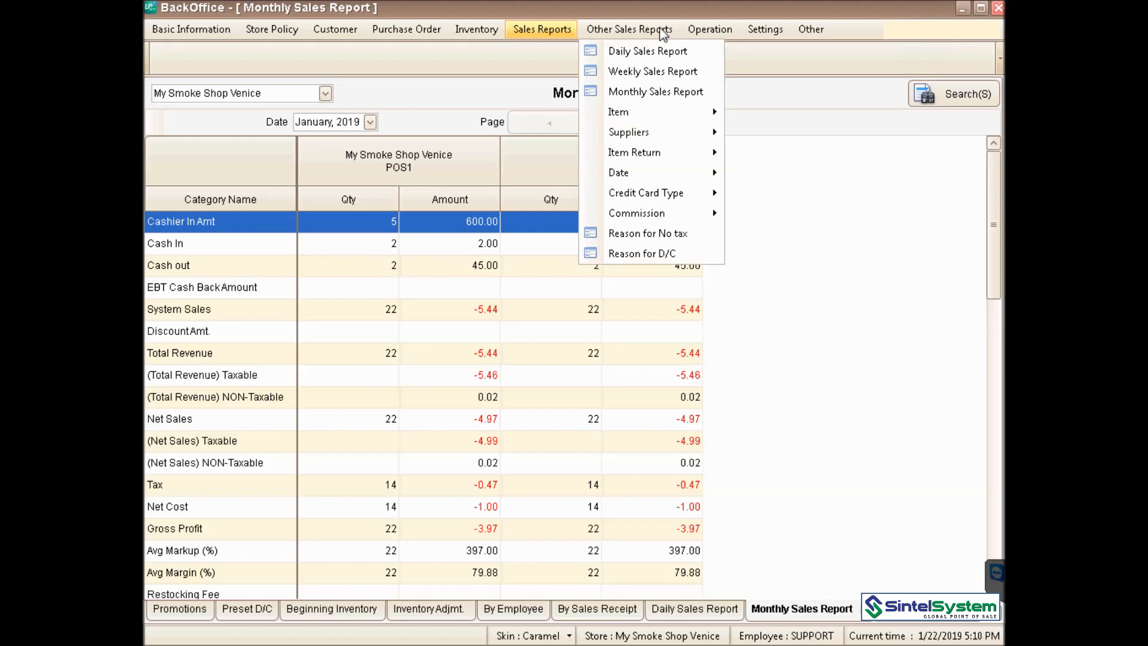
pyautogui.moveTo(708, 32)
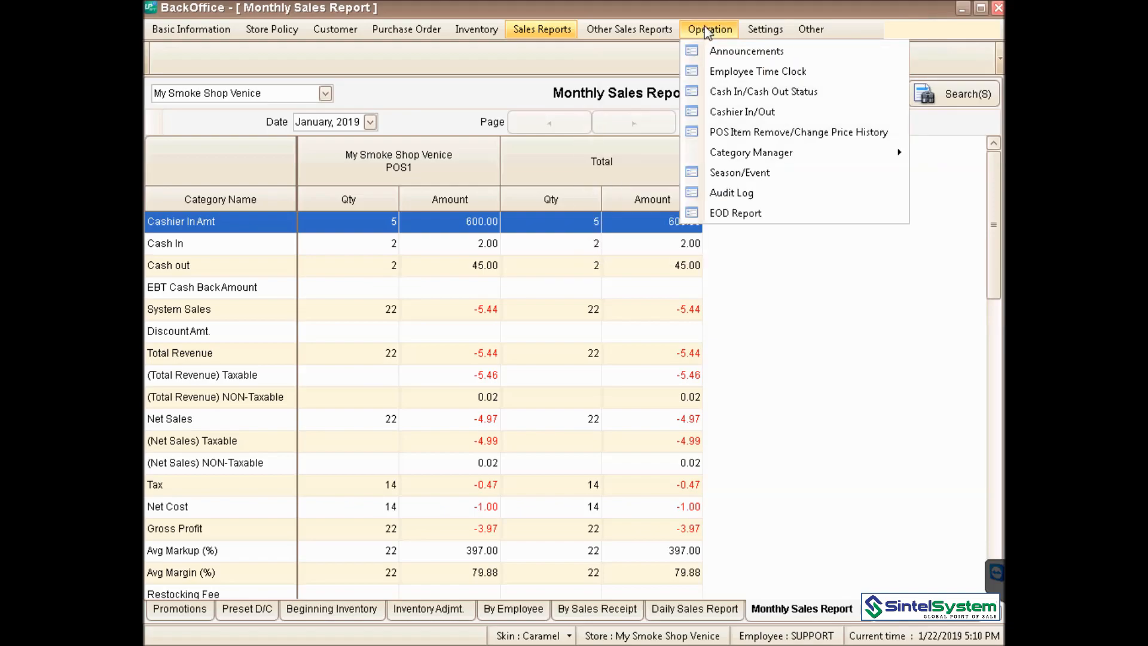
# - Load the Employee Time Clock for Last 1 Week and review each employee, ending on SUPPORT
pyautogui.click(705, 73)
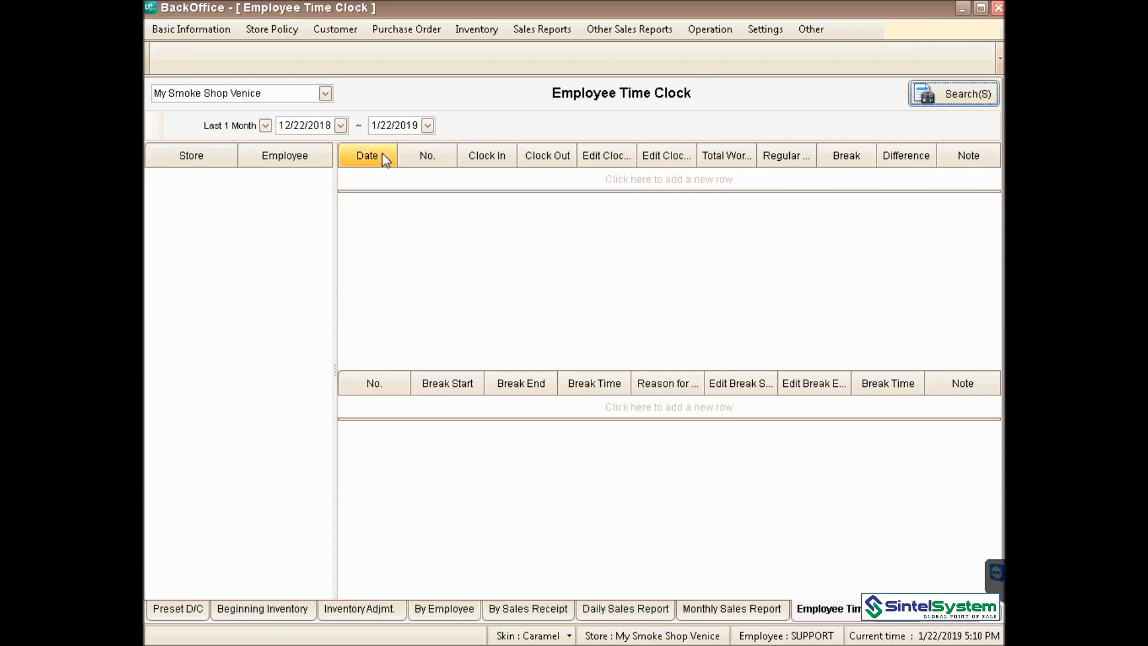
pyautogui.click(265, 125)
pyautogui.click(243, 170)
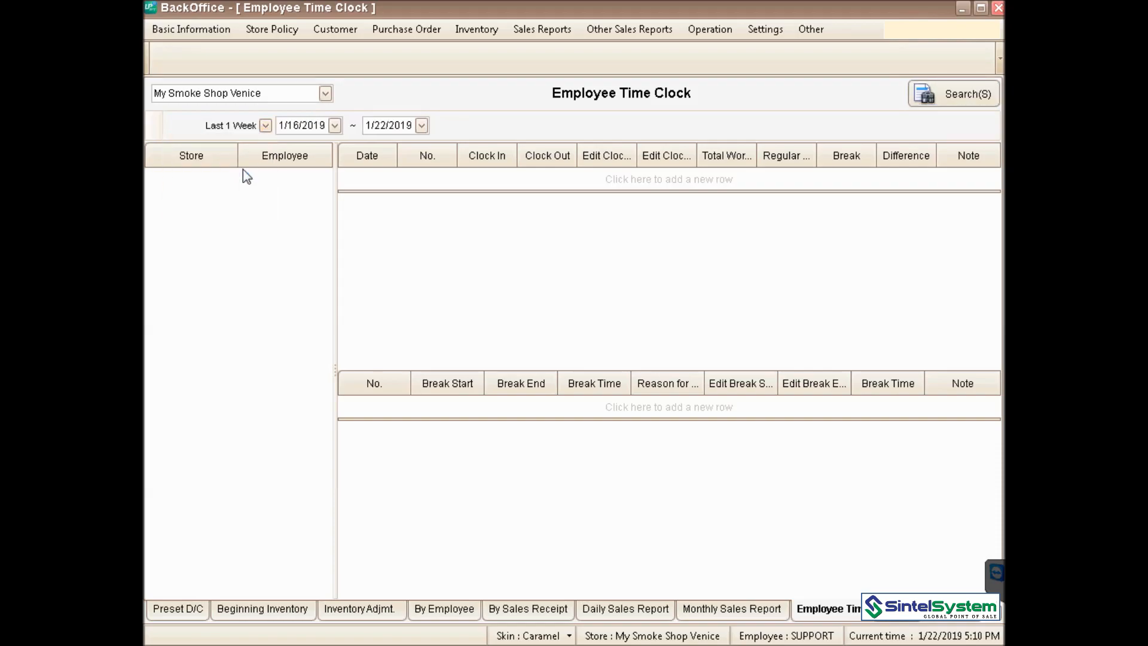
pyautogui.click(959, 101)
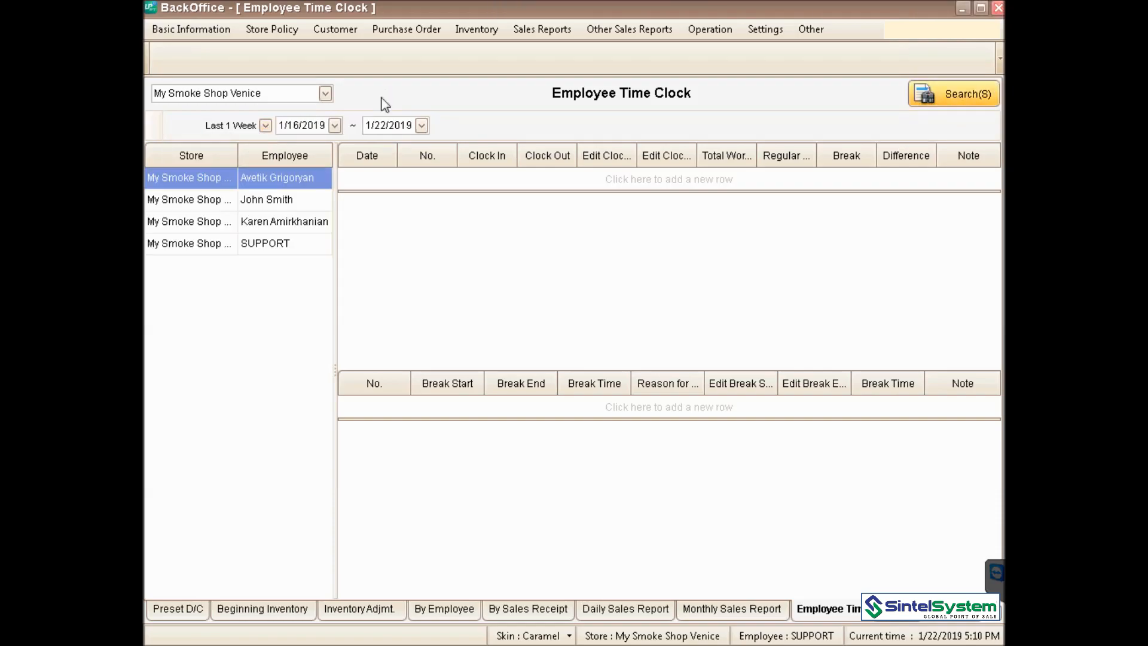
pyautogui.click(323, 185)
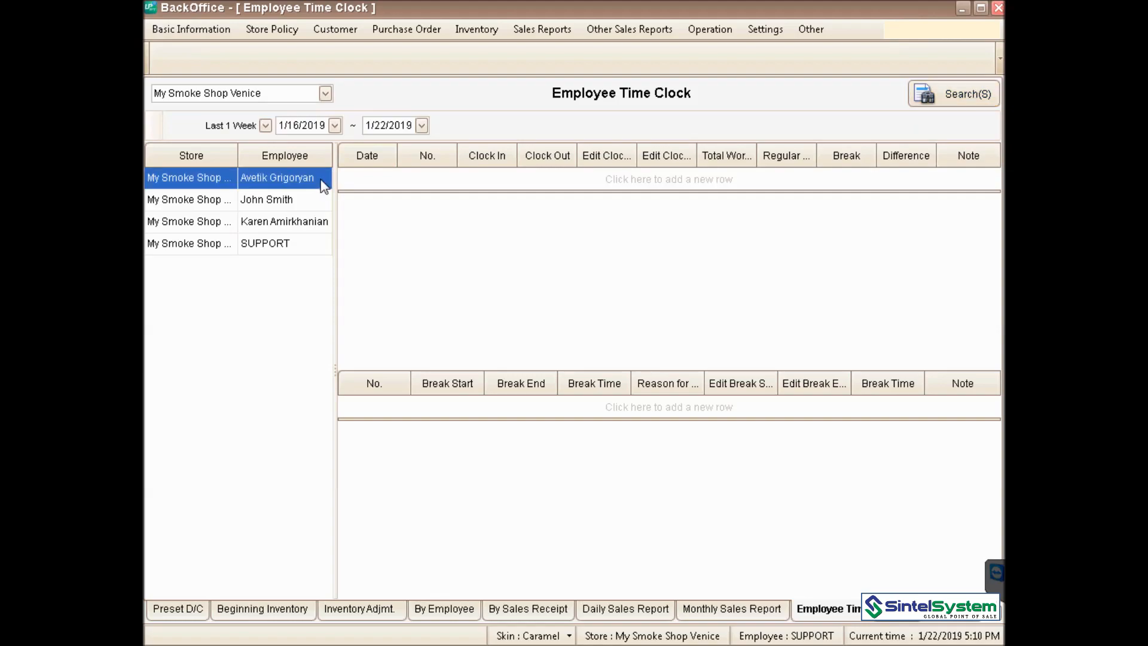
pyautogui.click(305, 204)
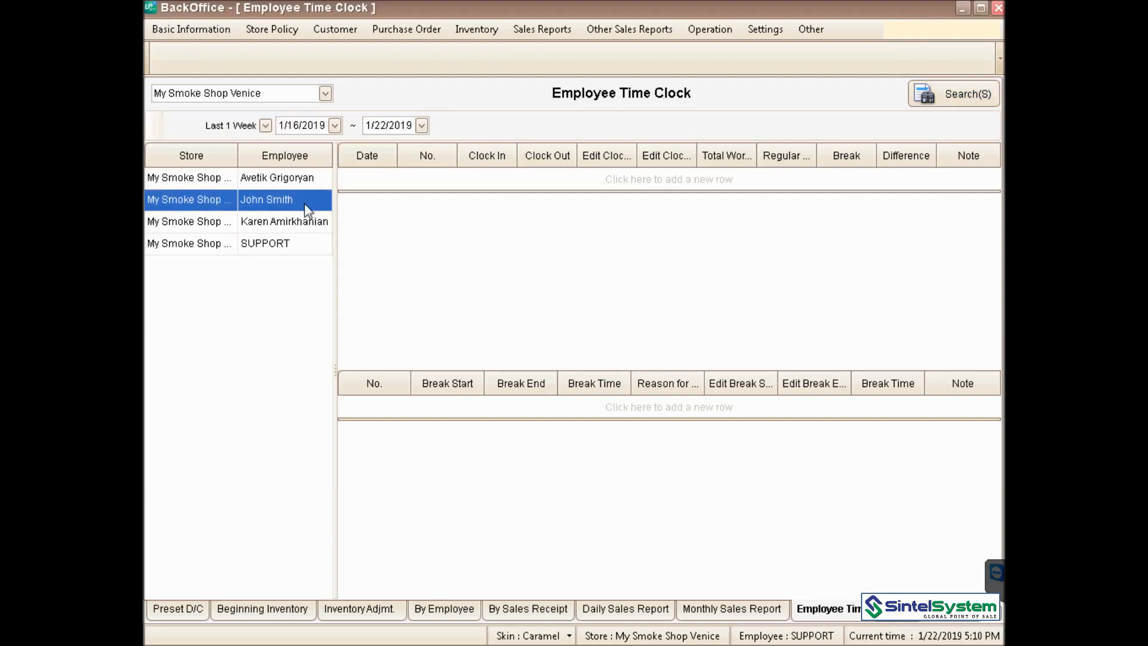
pyautogui.click(299, 241)
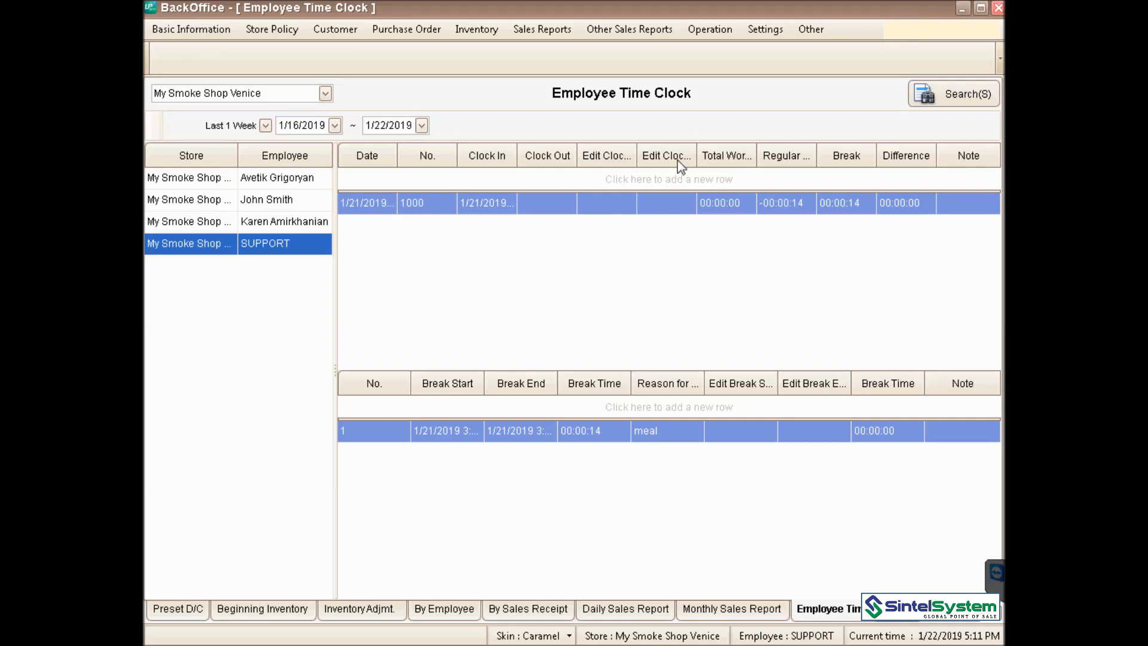
# - Check the time clock entry's actions, then browse the Operation, Settings and Other > Add-on menus
pyautogui.rightClick(560, 196)
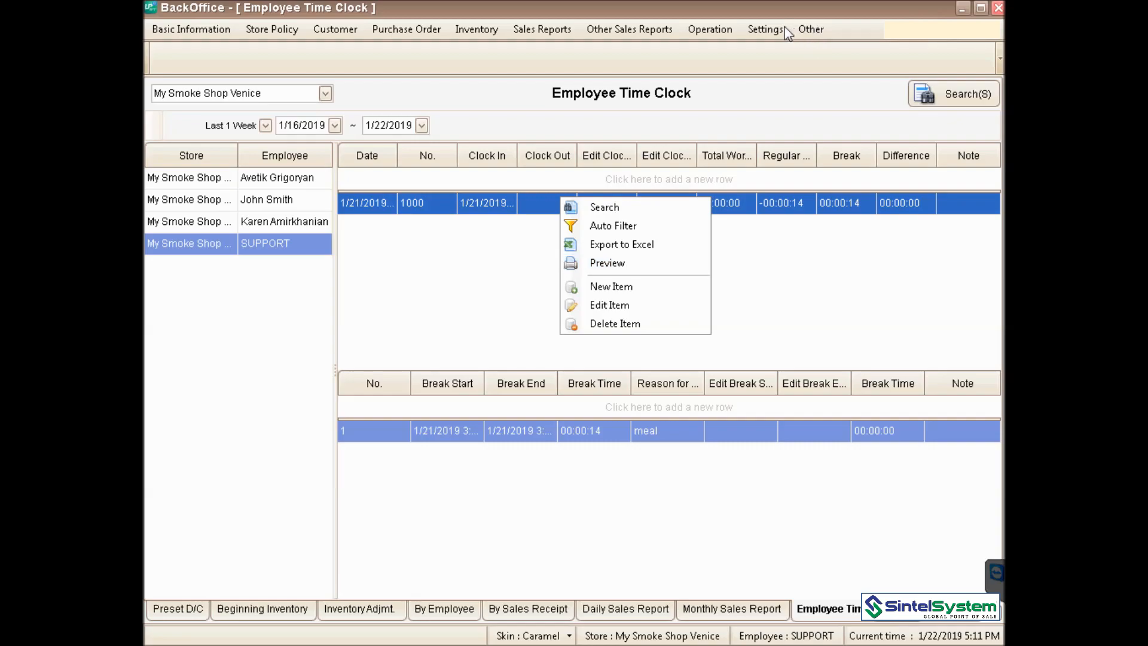
pyautogui.click(770, 31)
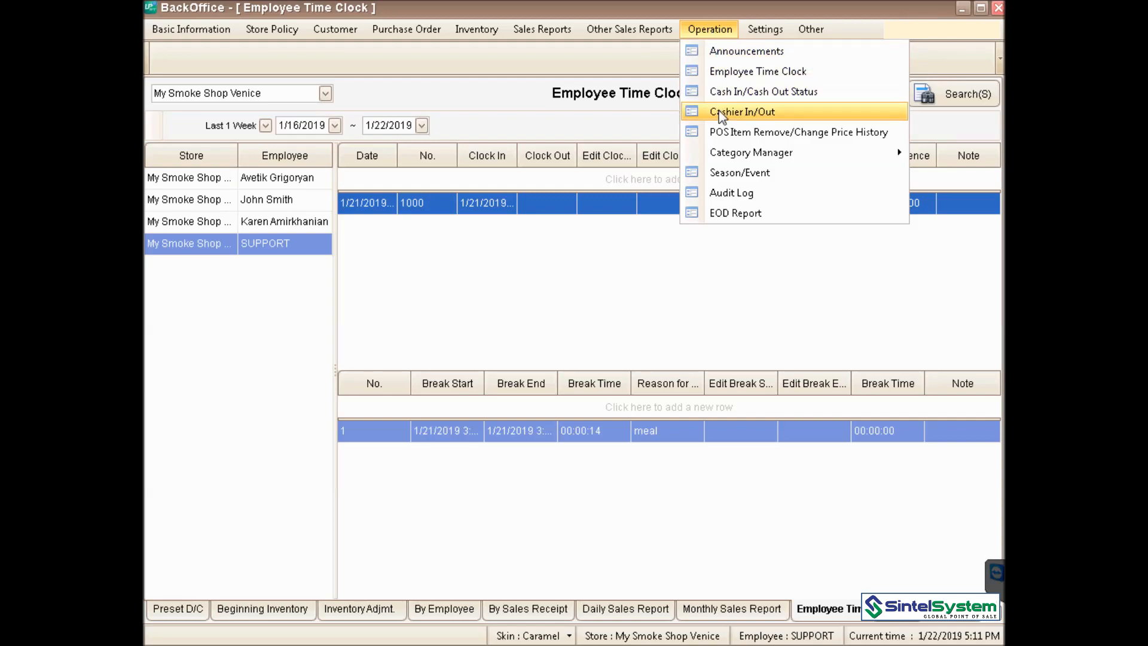
pyautogui.moveTo(735, 158)
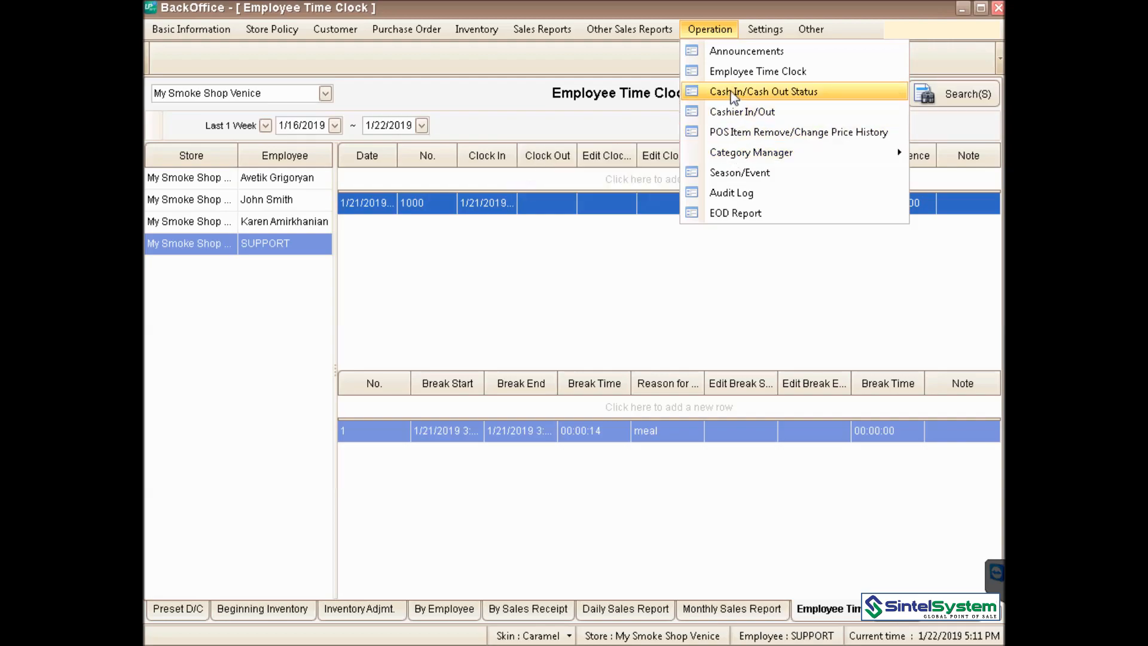
pyautogui.moveTo(762, 29)
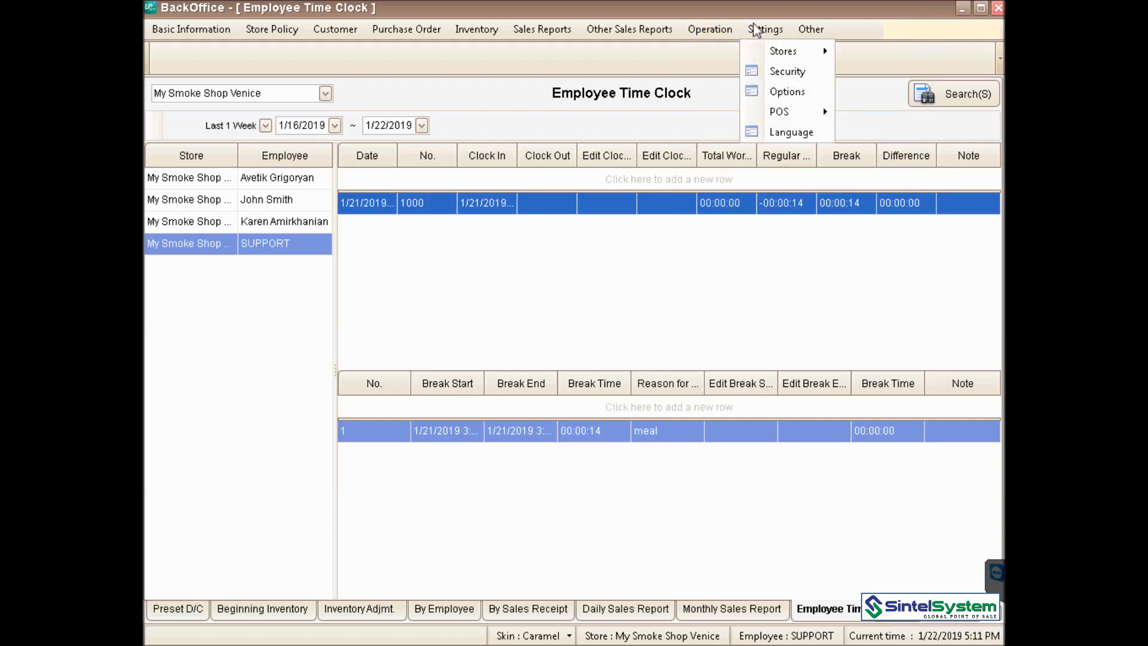
pyautogui.moveTo(769, 52)
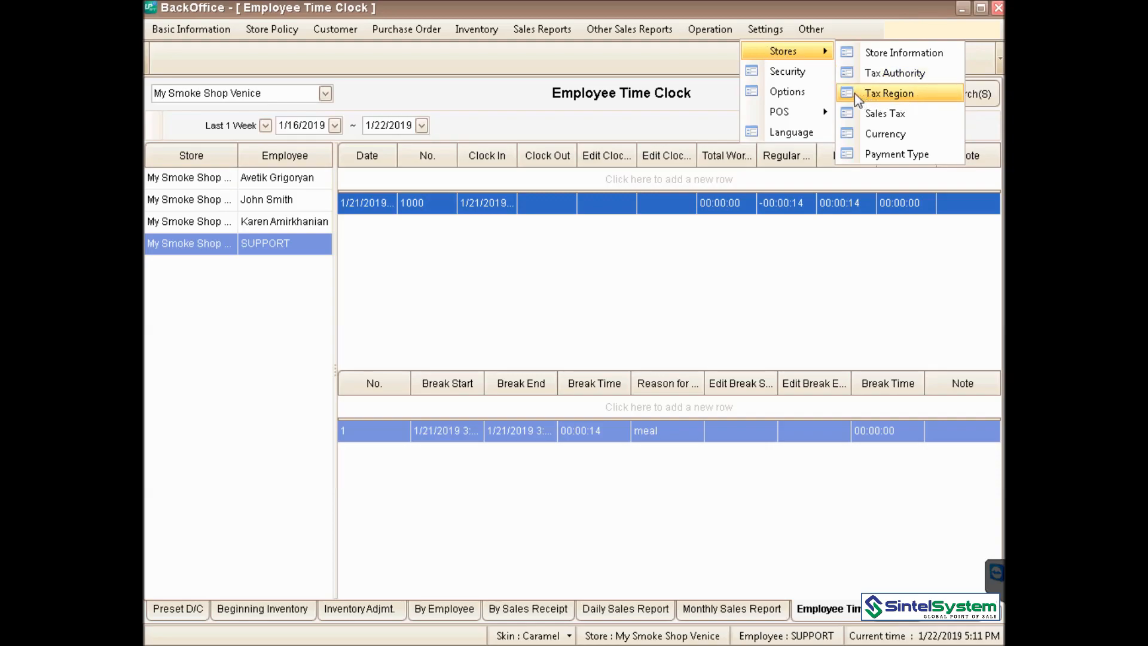
pyautogui.moveTo(792, 116)
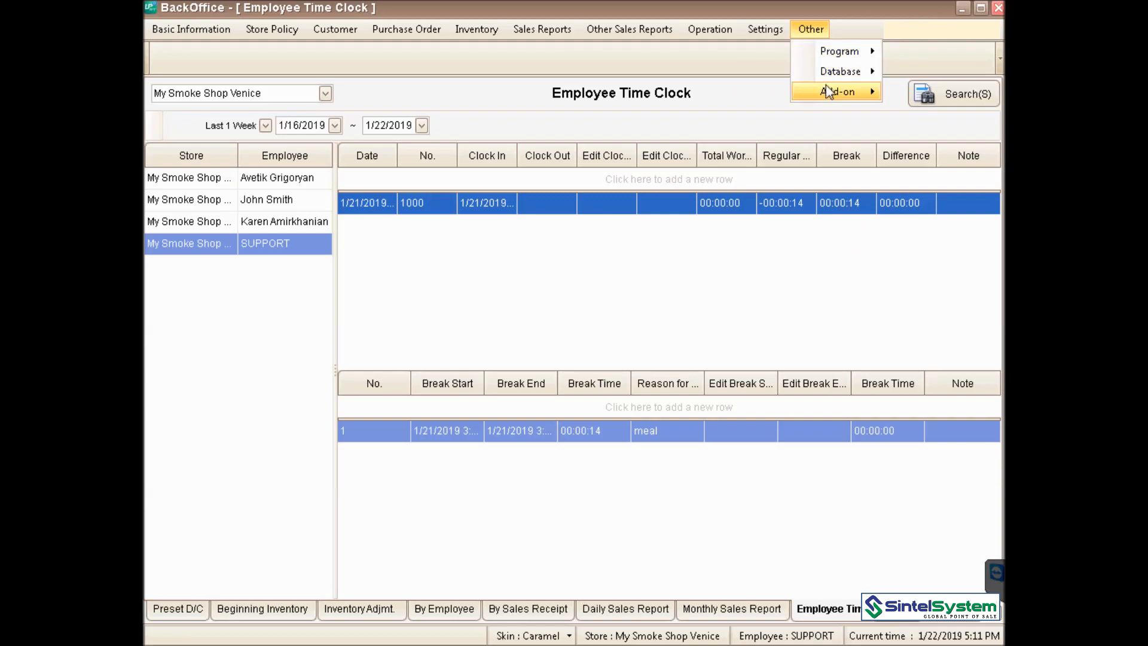
pyautogui.moveTo(835, 72)
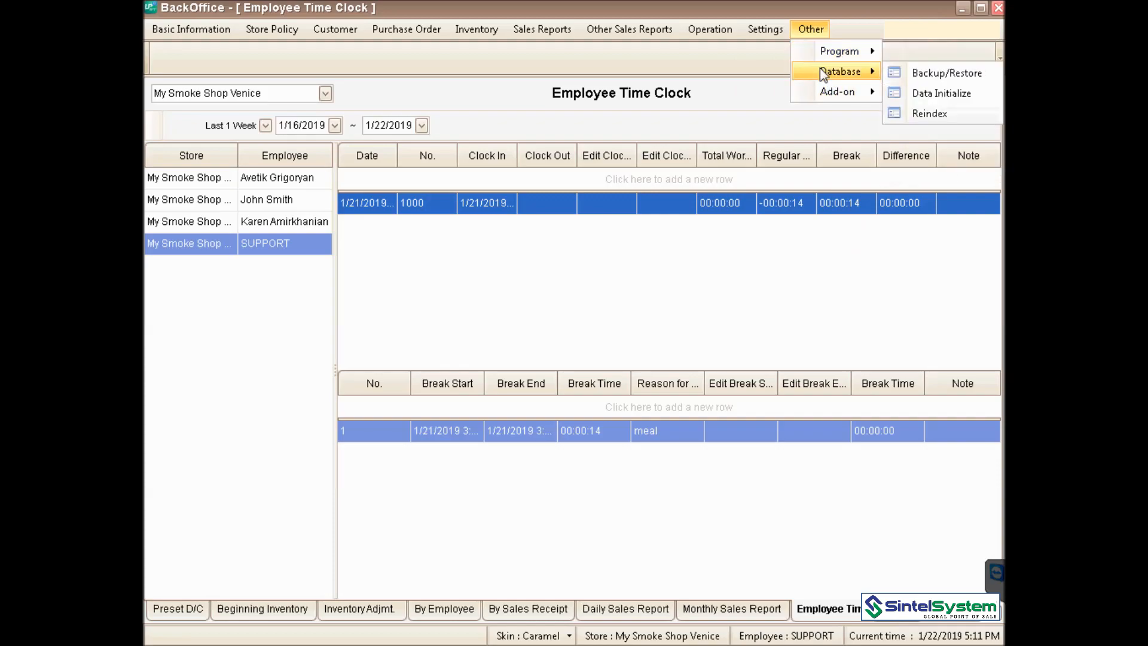
pyautogui.moveTo(820, 95)
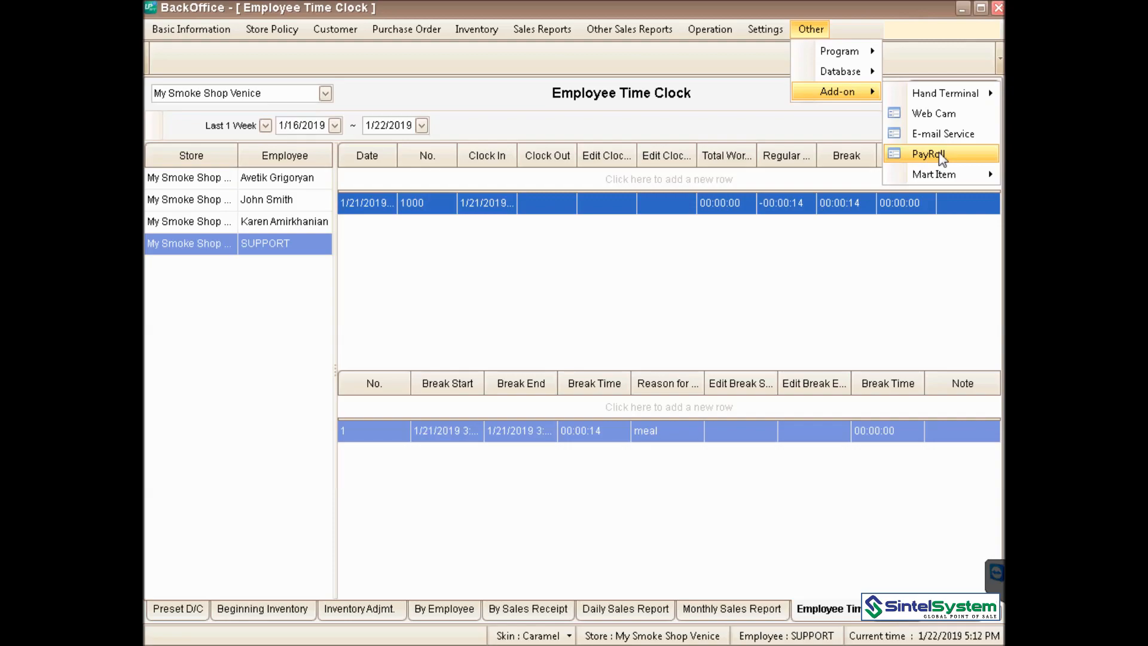
# - Open PayRoll, then check the Support employee's pay rate under Employee Additional info.2
pyautogui.click(942, 157)
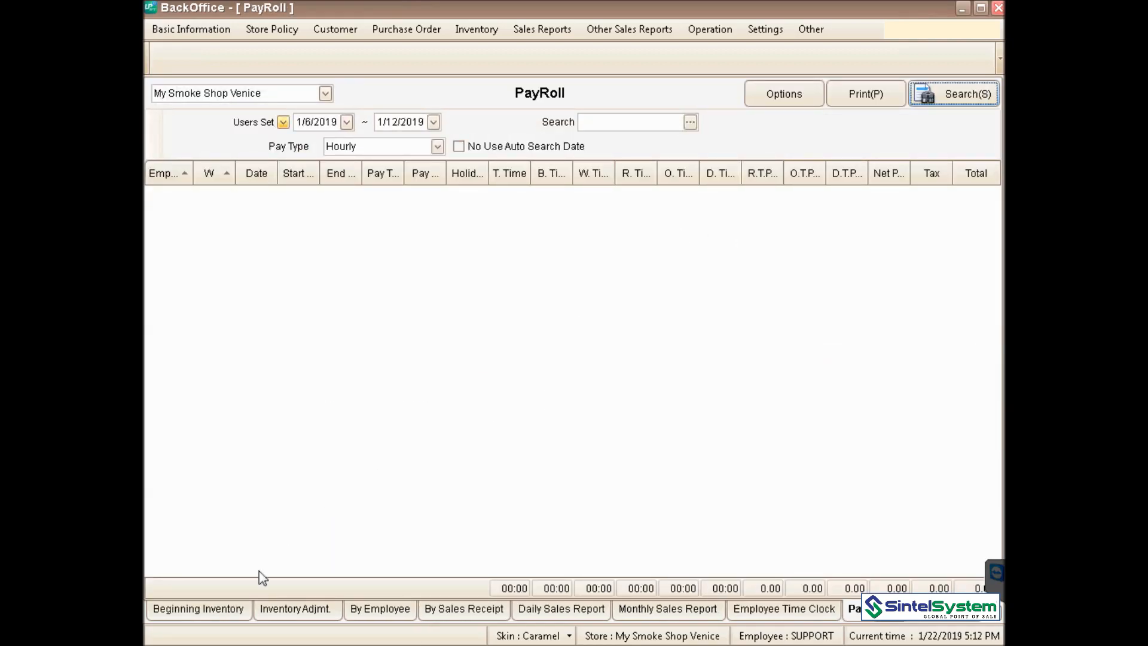
pyautogui.click(211, 31)
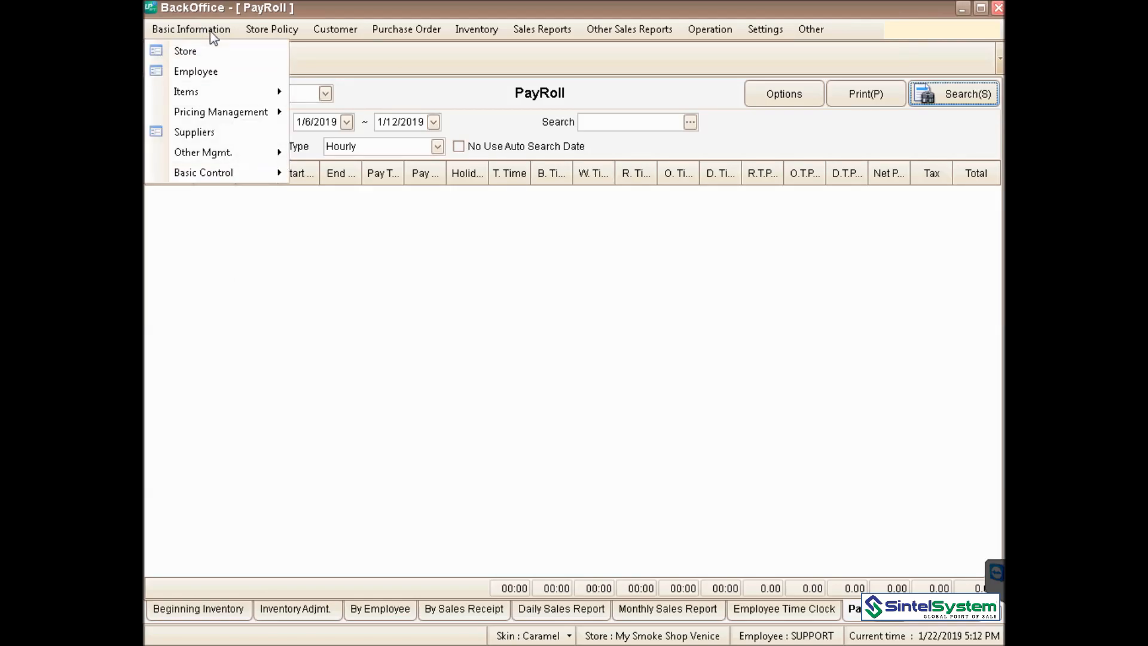
pyautogui.click(202, 72)
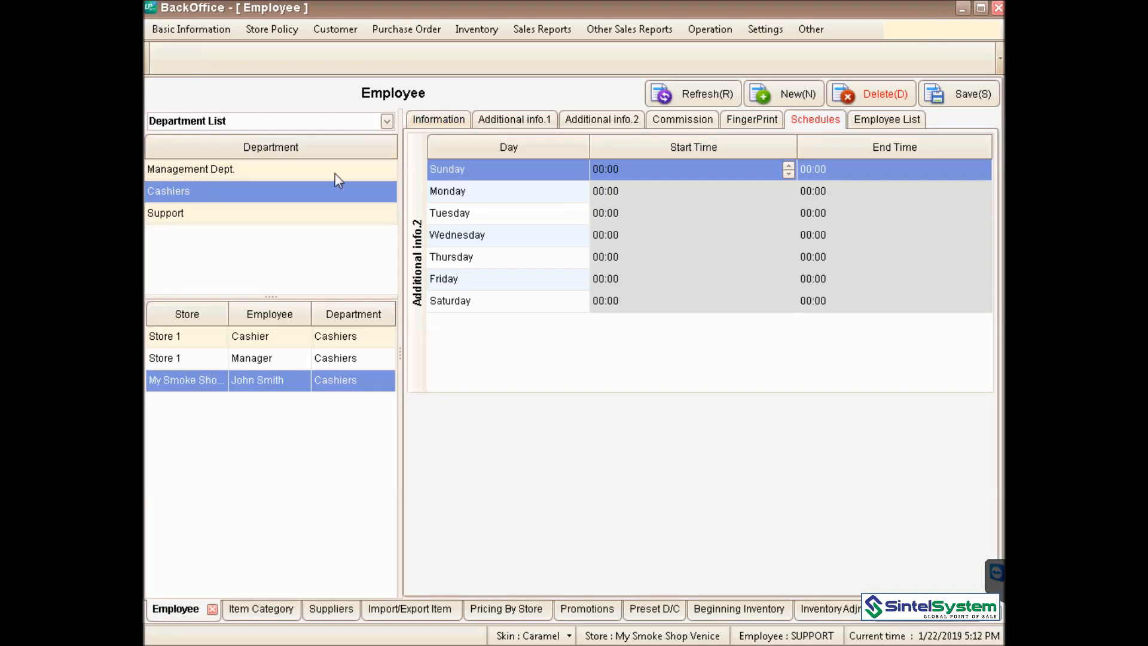
pyautogui.click(705, 100)
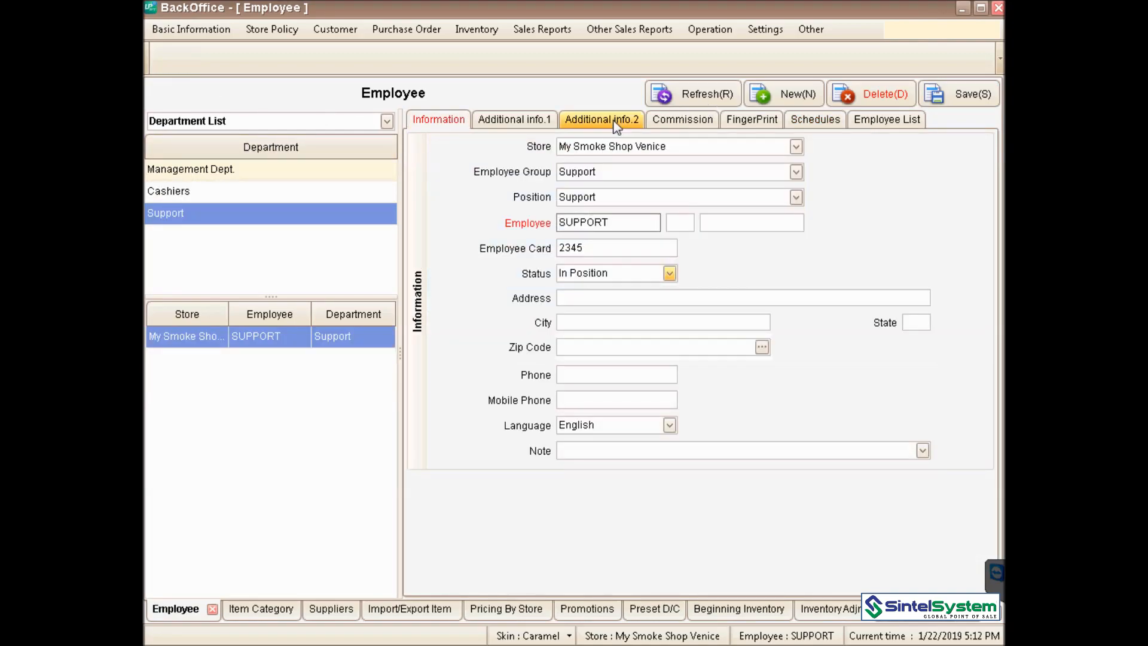
pyautogui.click(614, 120)
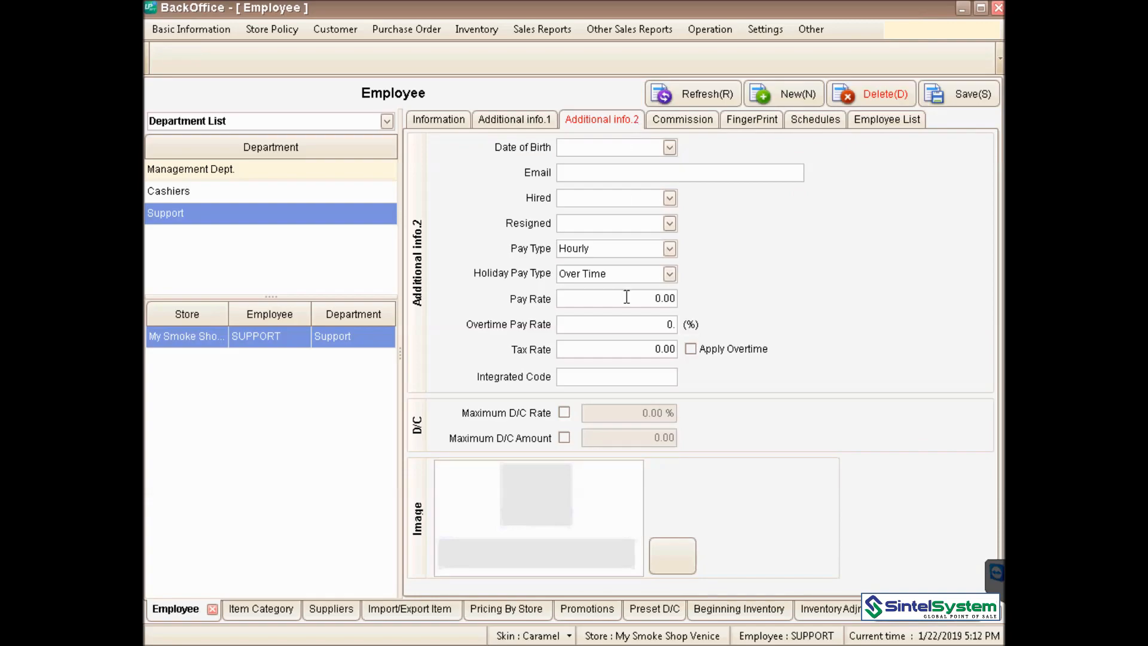
pyautogui.click(636, 299)
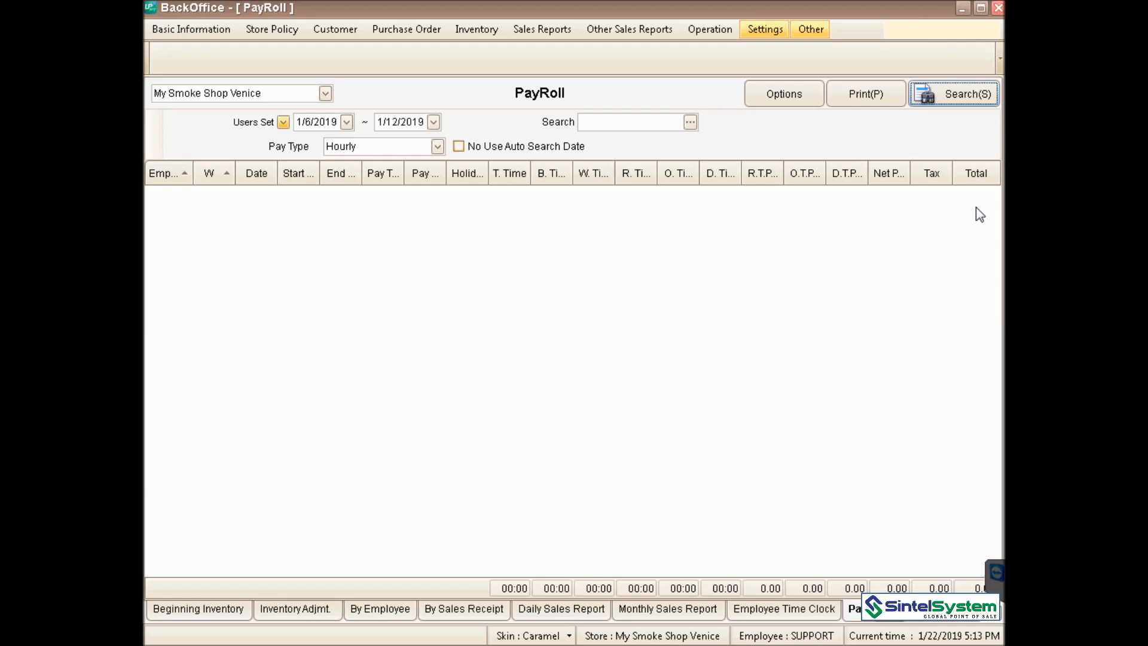
# - Review the PayRoll grid's export and filter options, then widen the R. Time and O. Time columns
pyautogui.rightClick(705, 174)
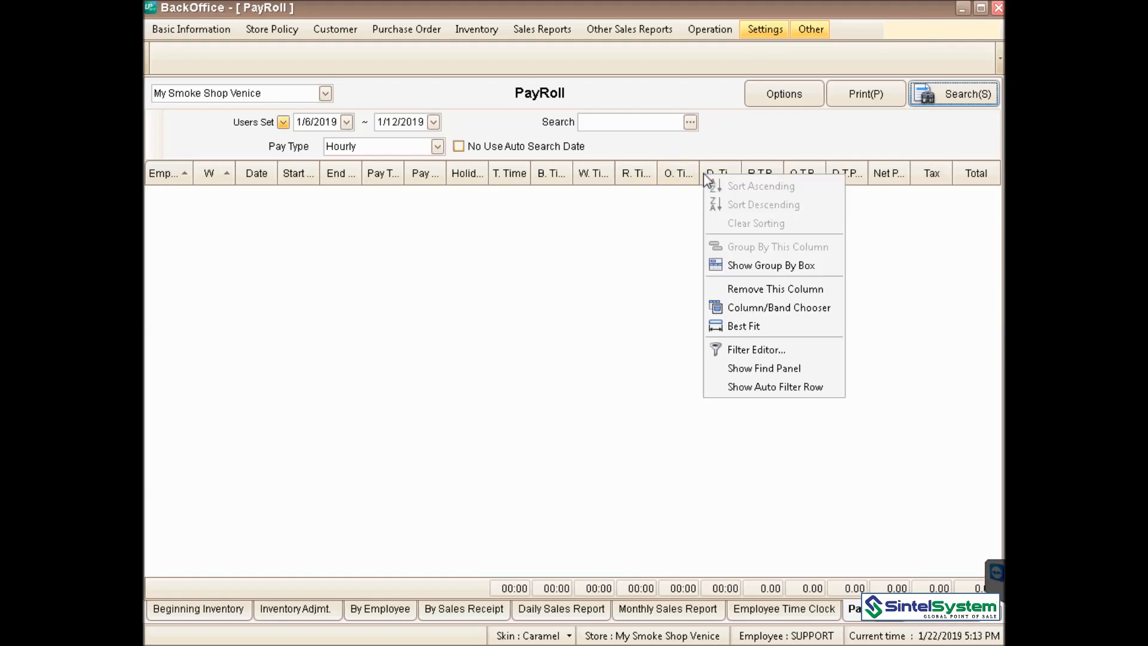
pyautogui.rightClick(664, 174)
pyautogui.rightClick(616, 210)
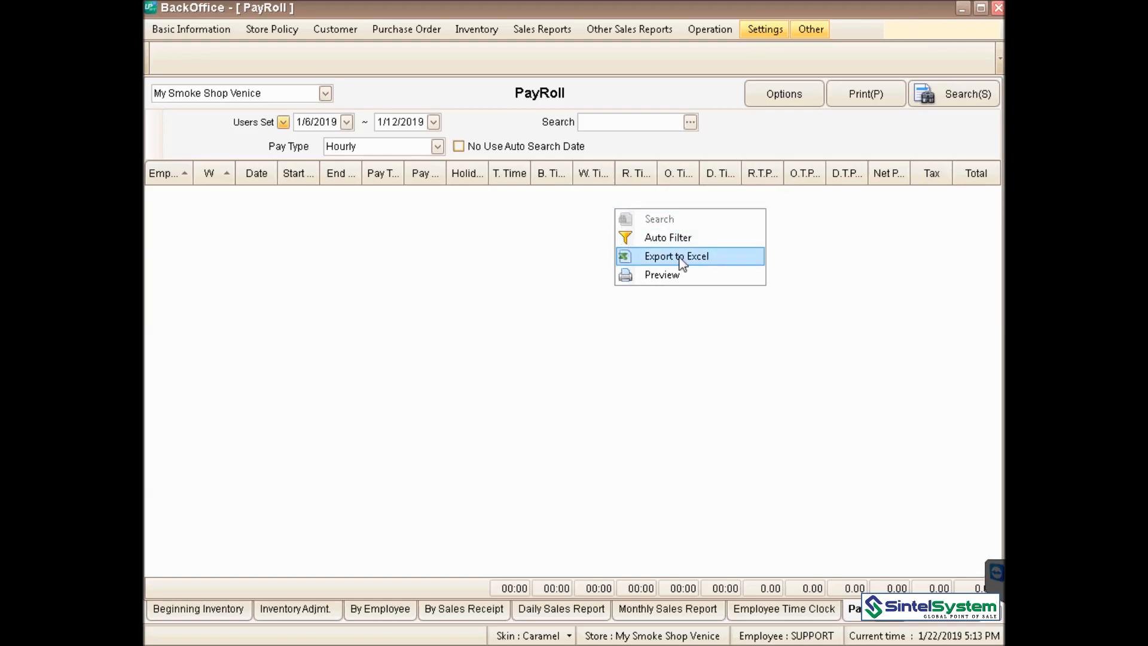
pyautogui.click(914, 236)
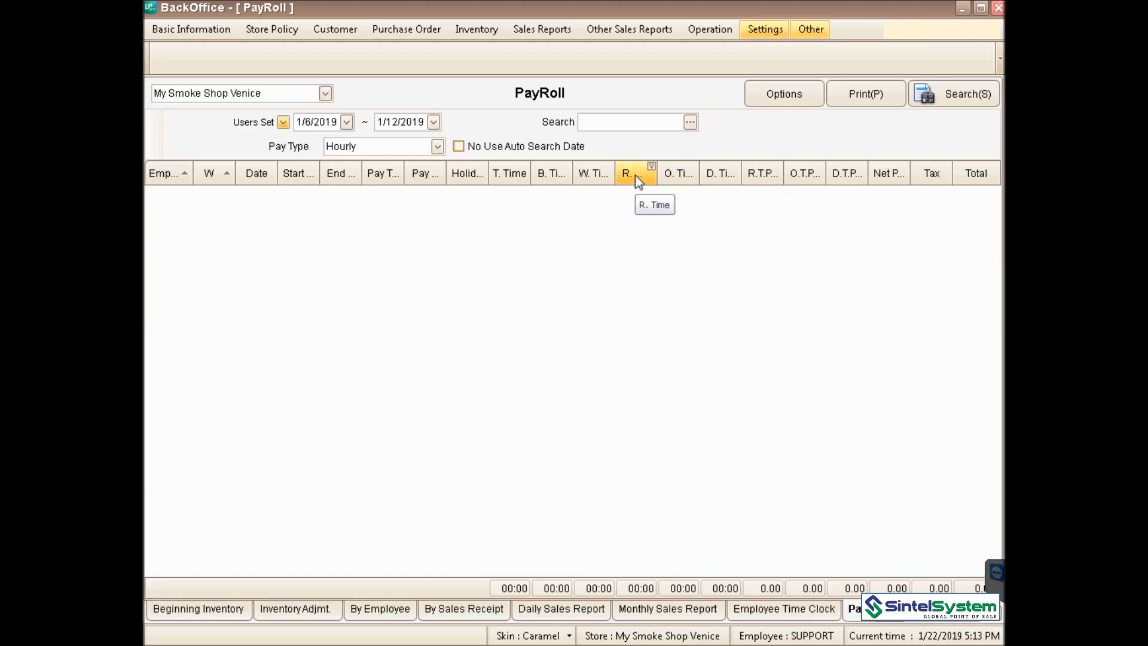
pyautogui.moveTo(658, 175); pyautogui.dragTo(672, 175)
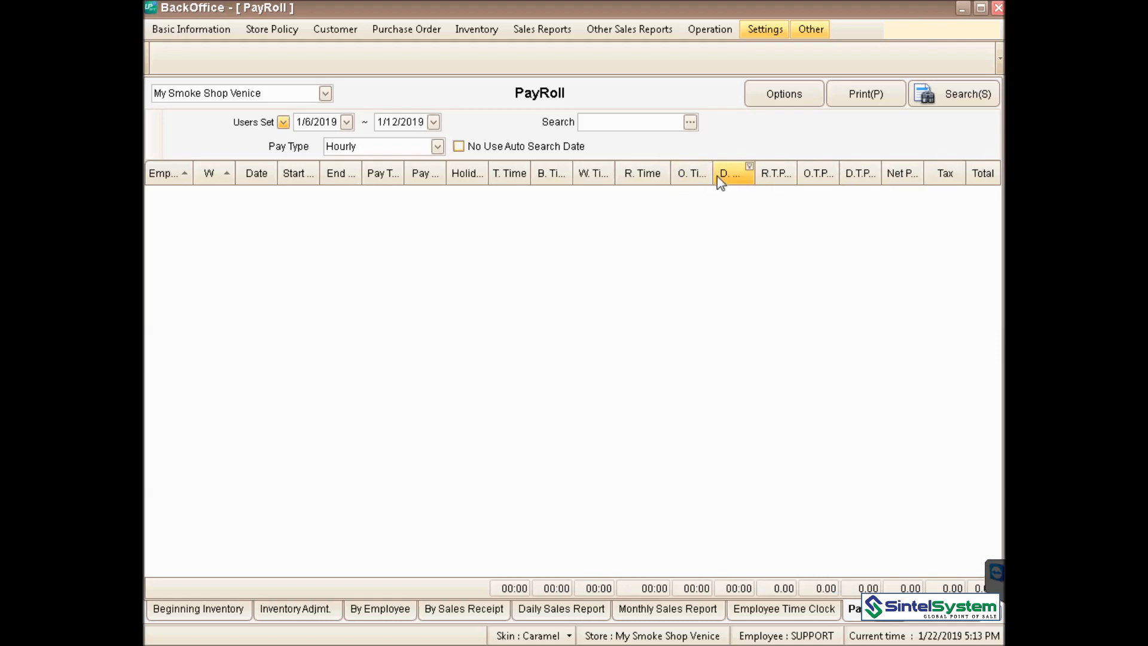
pyautogui.moveTo(716, 176); pyautogui.dragTo(729, 176)
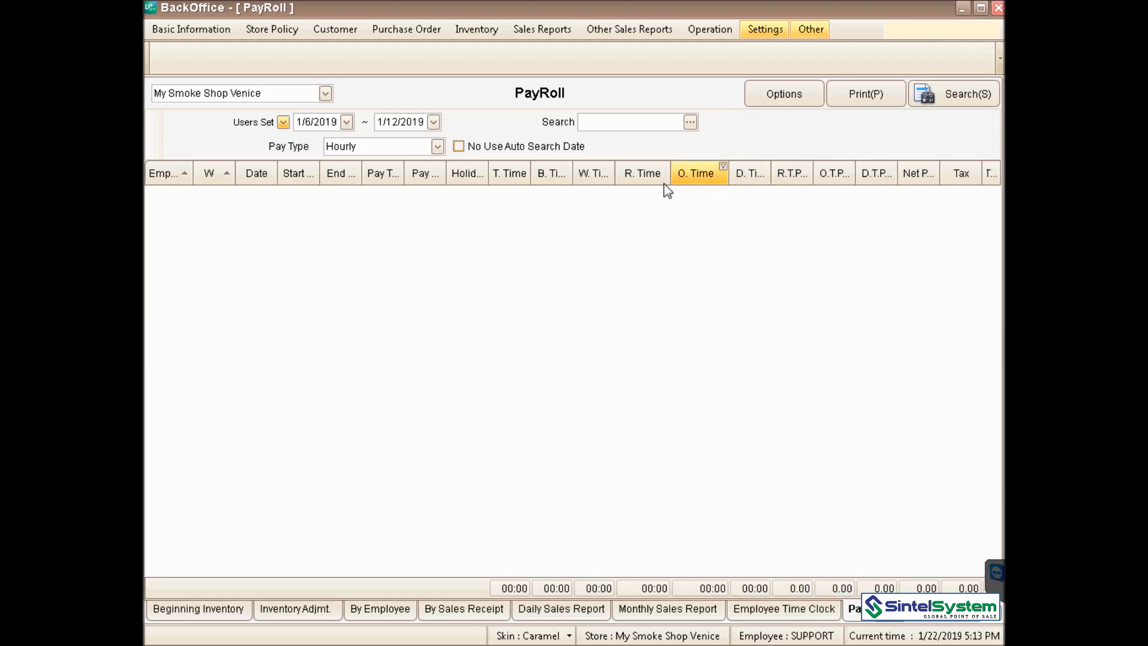